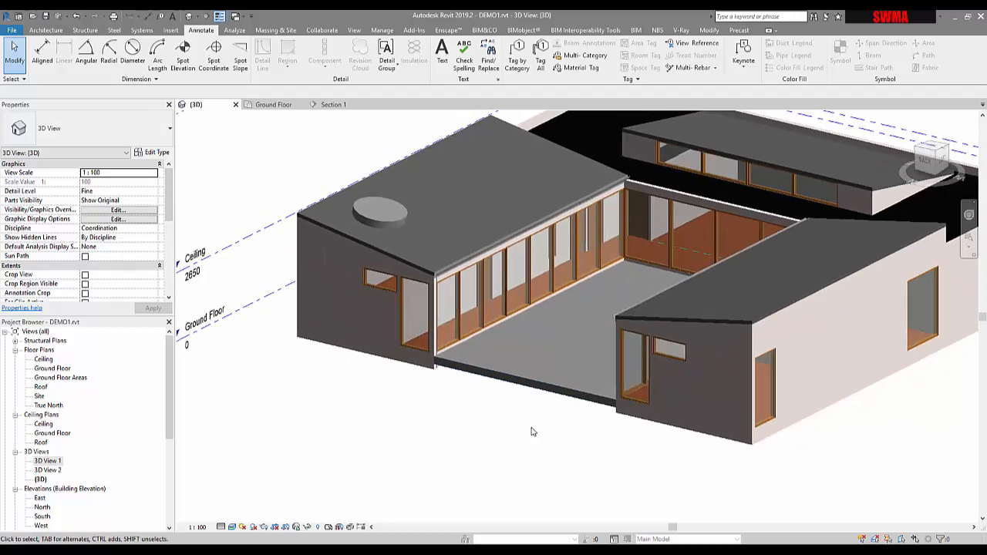
Orbit and zoom around the 3D house model to inspect its walls.
{"action": "scroll", "coordinate": [531, 433], "scroll_direction": "down", "scroll_amount": 2}
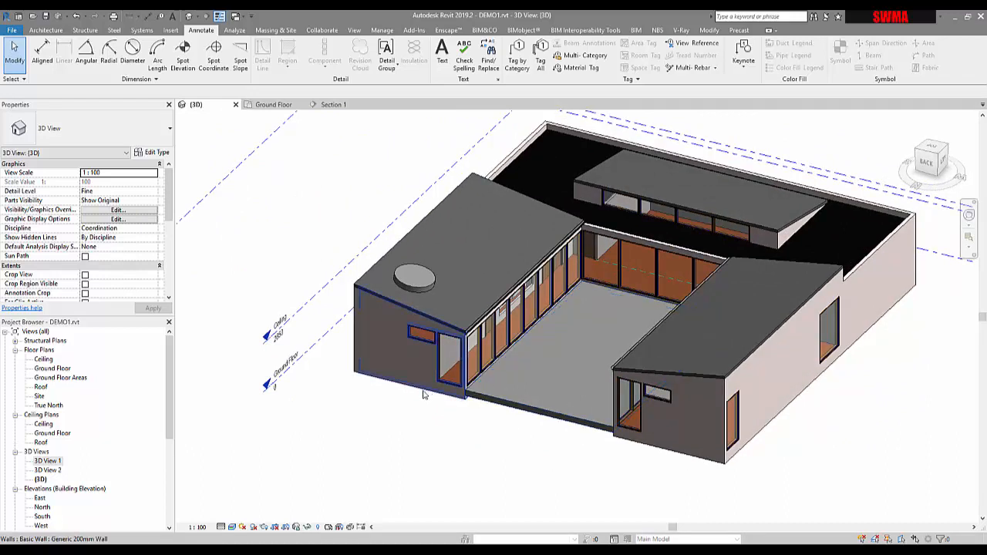
{"action": "middle_click_drag", "start_coordinate": [394, 386], "coordinate": [610, 419]}
{"action": "scroll", "coordinate": [484, 400], "scroll_direction": "up", "scroll_amount": 3}
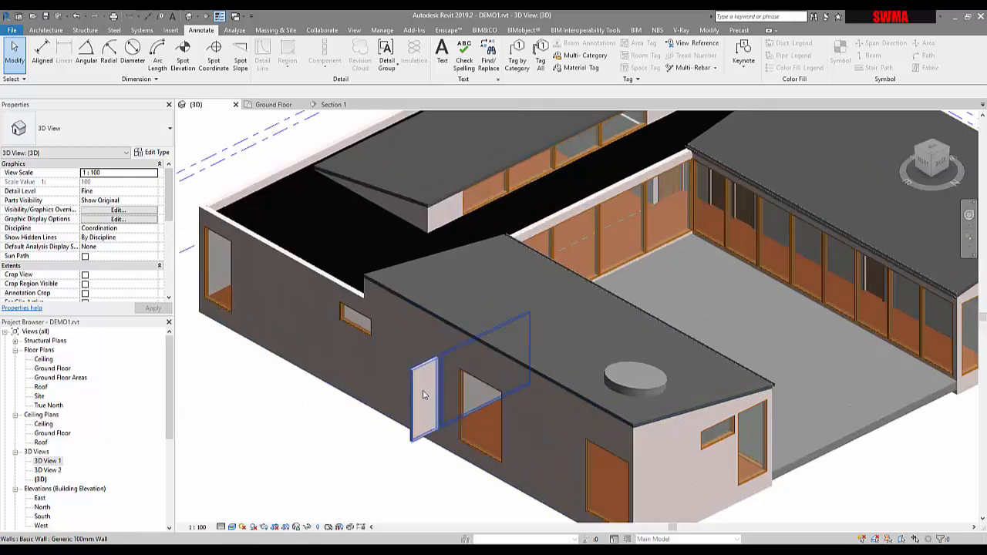
{"action": "left_click", "coordinate": [423, 392]}
{"action": "middle_click_drag", "start_coordinate": [423, 389], "coordinate": [451, 408], "text": "shift"}
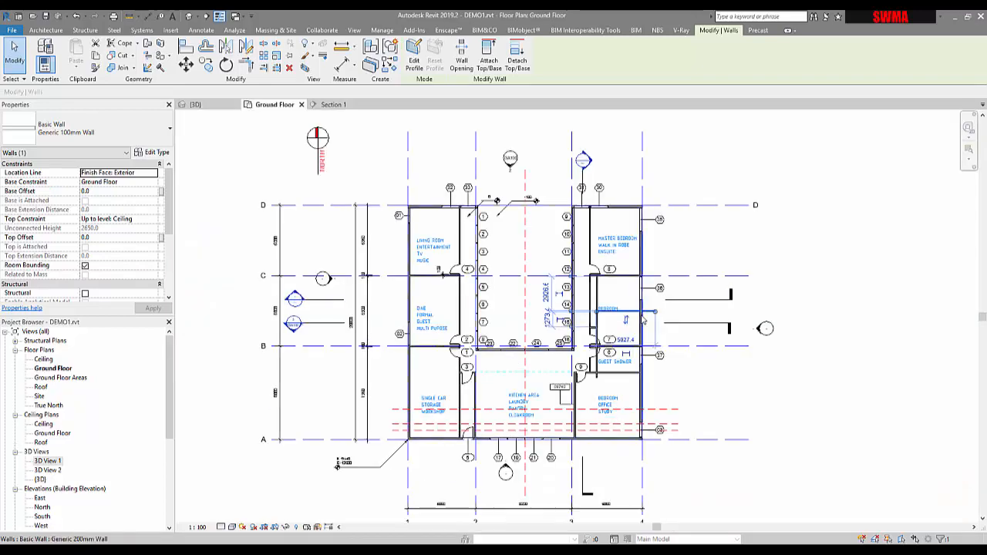
Delete the interior wall protruding past the bedroom's exterior wall in the ground floor plan.
{"action": "scroll", "coordinate": [642, 318], "scroll_direction": "up", "scroll_amount": 3}
{"action": "scroll", "coordinate": [642, 318], "scroll_direction": "up", "scroll_amount": 2}
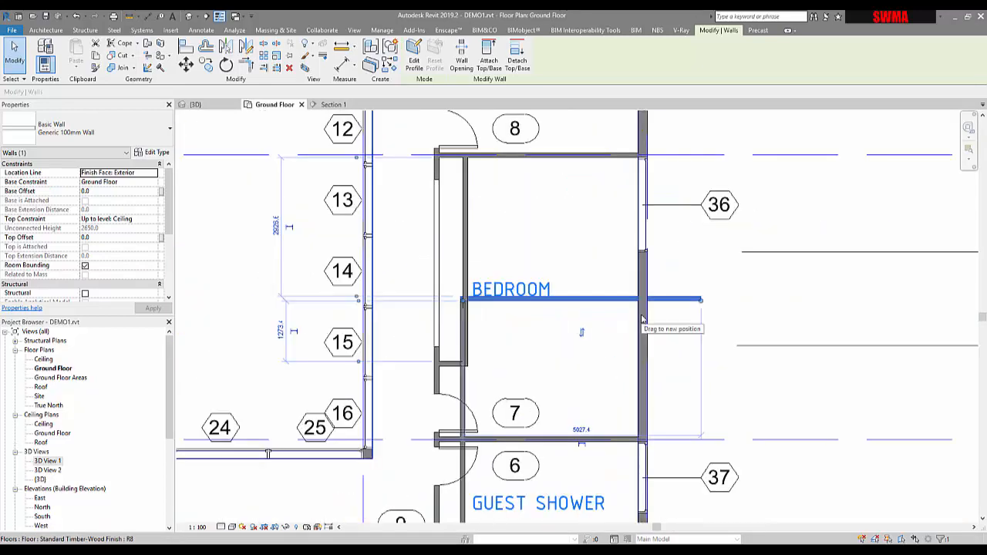
{"action": "left_click", "coordinate": [623, 386]}
{"action": "middle_click_drag", "start_coordinate": [623, 386], "coordinate": [666, 247]}
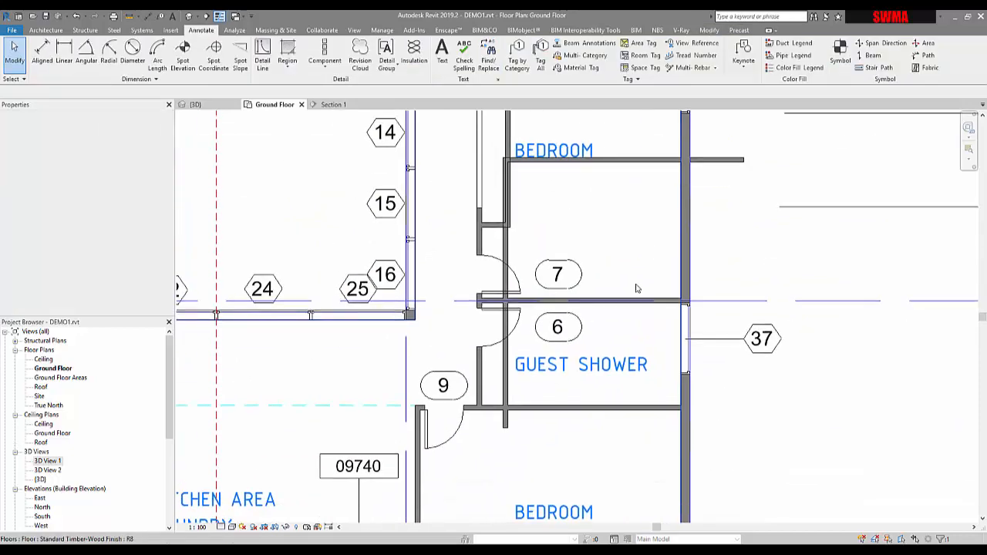
{"action": "left_click", "coordinate": [506, 426]}
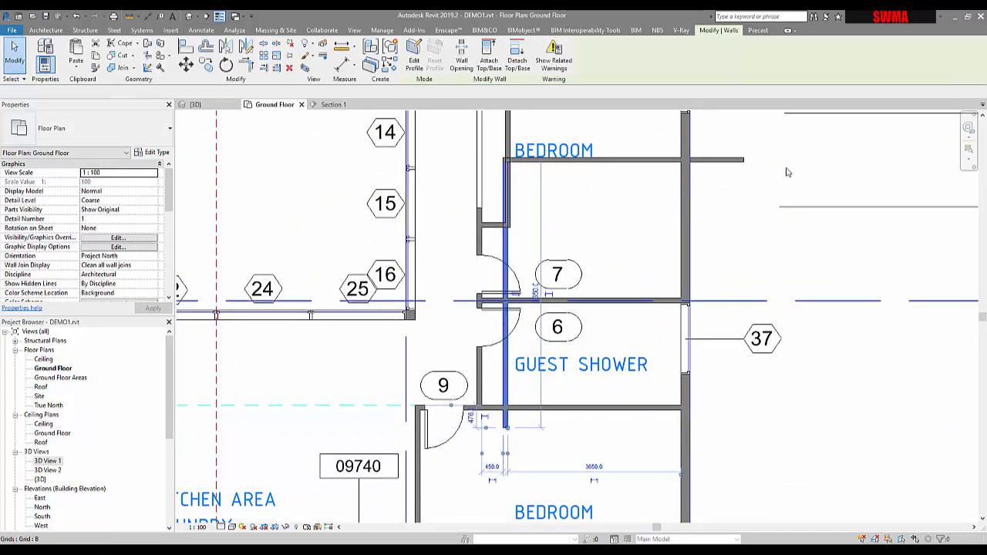
{"action": "left_click", "coordinate": [737, 166], "text": "ctrl"}
{"action": "key", "text": "Delete"}
Try to delete the courtyard floor slab in the ground floor plan.
{"action": "middle_click_drag", "start_coordinate": [641, 290], "coordinate": [646, 368]}
{"action": "scroll", "coordinate": [646, 368], "scroll_direction": "down", "scroll_amount": 2}
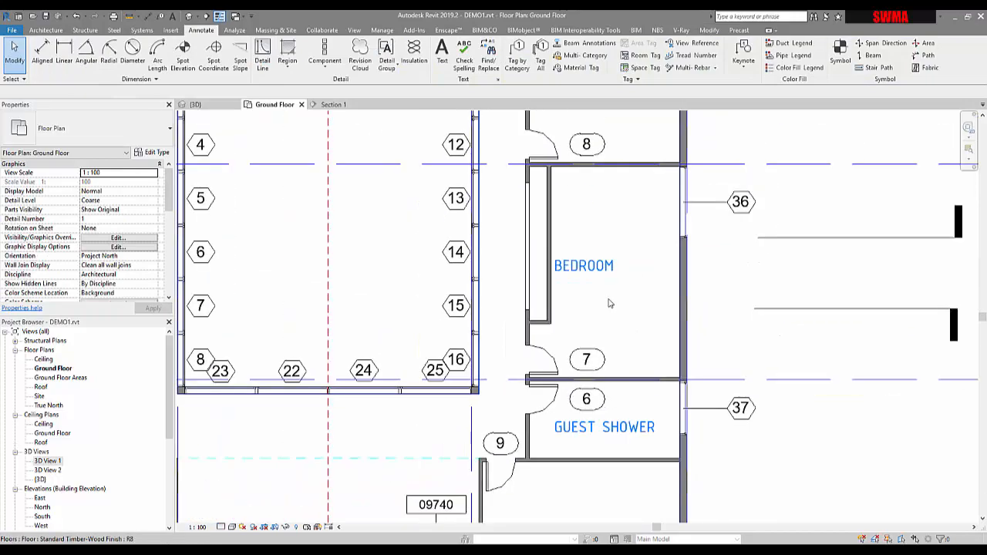
{"action": "middle_click_drag", "start_coordinate": [610, 303], "coordinate": [649, 372]}
{"action": "scroll", "coordinate": [650, 373], "scroll_direction": "down", "scroll_amount": 3}
{"action": "scroll", "coordinate": [567, 334], "scroll_direction": "down", "scroll_amount": 1}
{"action": "middle_click_drag", "start_coordinate": [553, 283], "coordinate": [577, 365]}
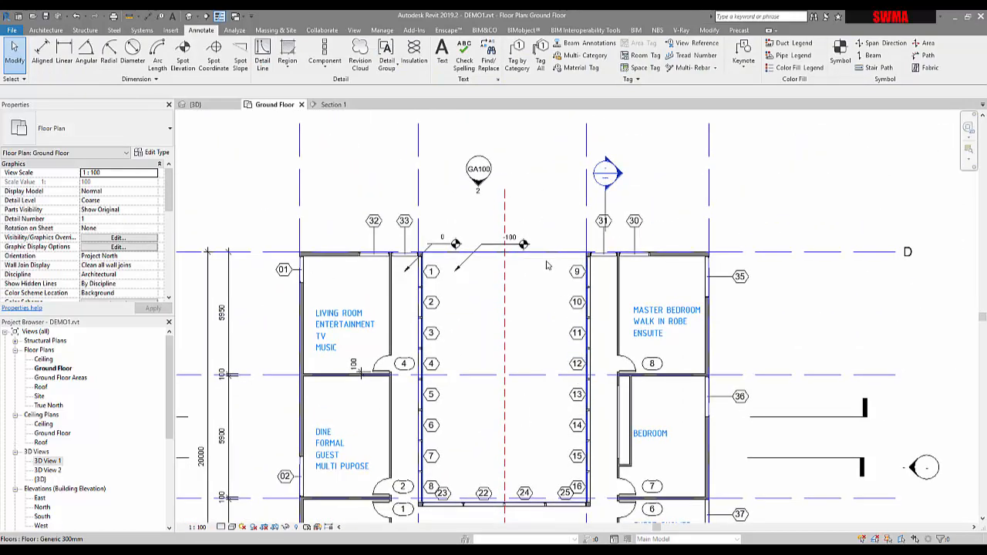
{"action": "left_click", "coordinate": [546, 265]}
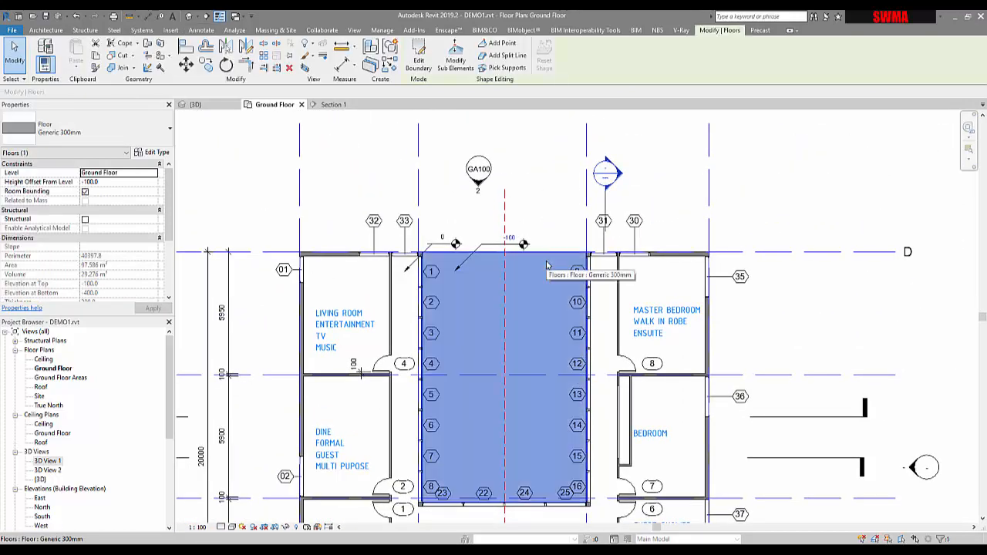
{"action": "key", "text": "Delete"}
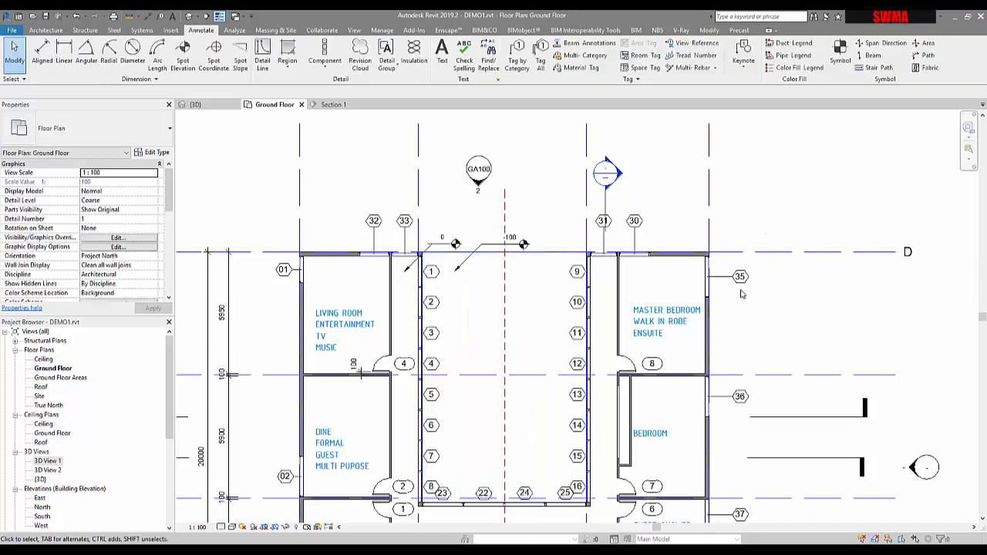
Open Section 1 from its section line in the ground floor plan.
{"action": "scroll", "coordinate": [720, 254], "scroll_direction": "down", "scroll_amount": 2}
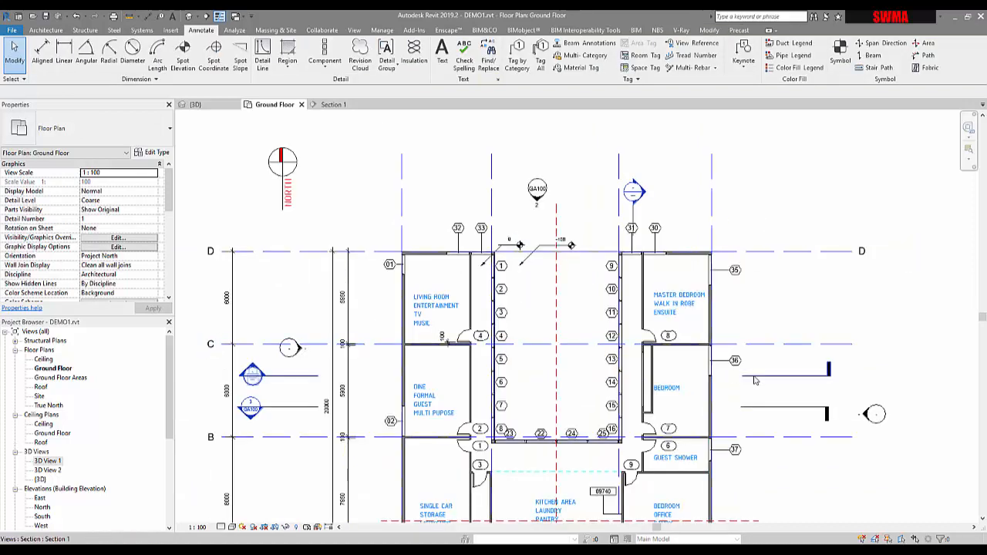
{"action": "left_click", "coordinate": [755, 377]}
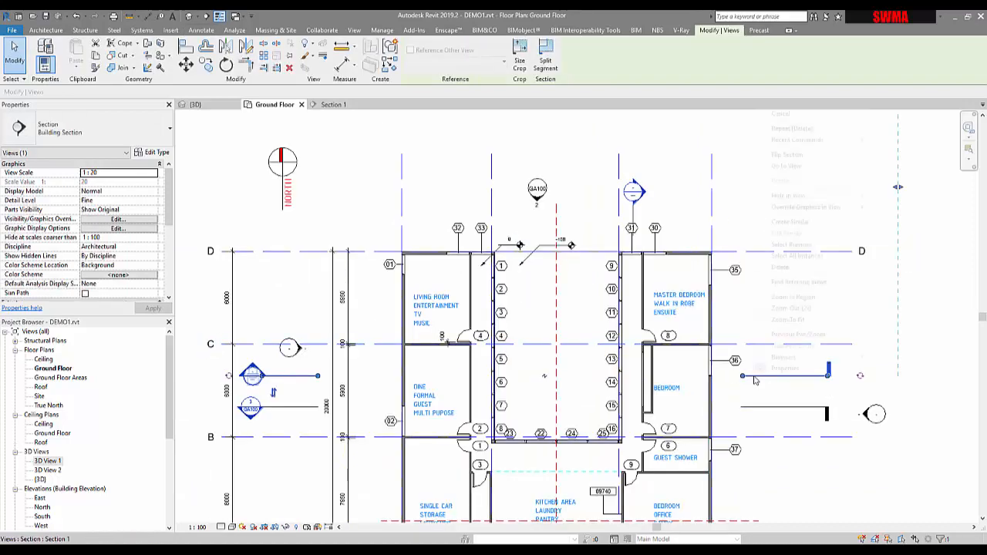
{"action": "right_click", "coordinate": [755, 379]}
{"action": "left_click", "coordinate": [786, 166]}
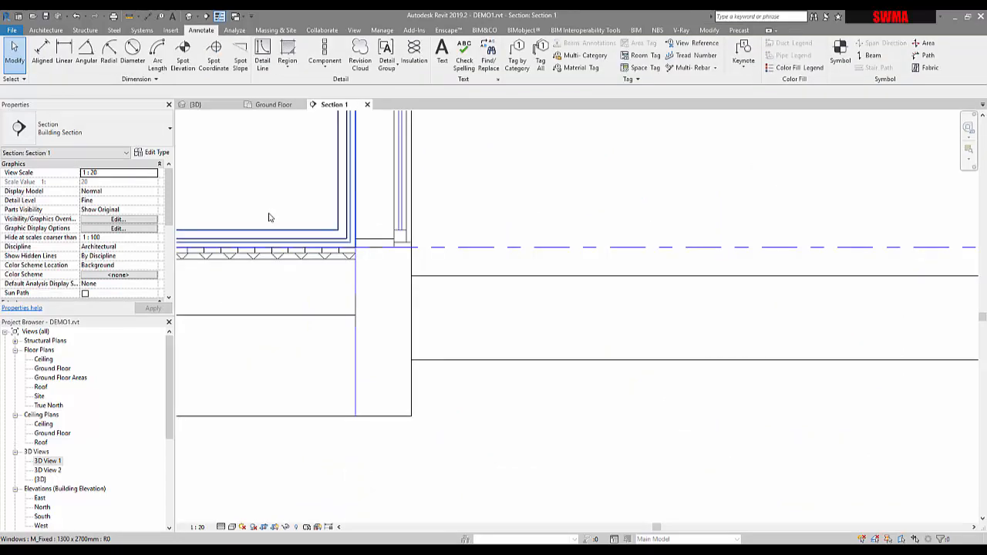
Set the courtyard floor's height offset from level to -50 and save the project when prompted.
{"action": "scroll", "coordinate": [441, 291], "scroll_direction": "down", "scroll_amount": 4}
{"action": "middle_click_drag", "start_coordinate": [440, 291], "coordinate": [503, 371]}
{"action": "left_click", "coordinate": [497, 361]}
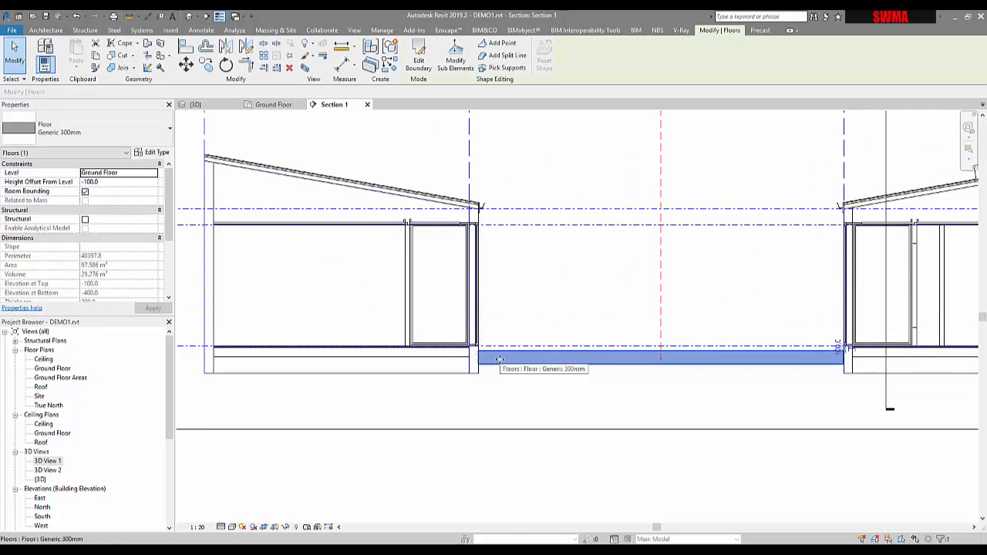
{"action": "left_click", "coordinate": [530, 369]}
{"action": "scroll", "coordinate": [479, 375], "scroll_direction": "up", "scroll_amount": 5}
{"action": "left_click", "coordinate": [520, 352]}
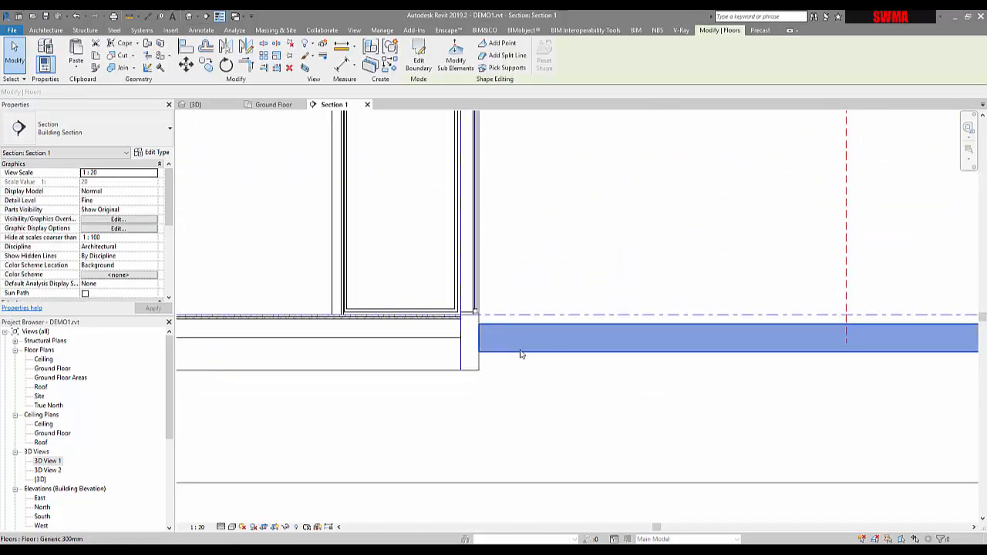
{"action": "middle_click_drag", "start_coordinate": [519, 353], "coordinate": [440, 347]}
{"action": "left_click", "coordinate": [440, 346]}
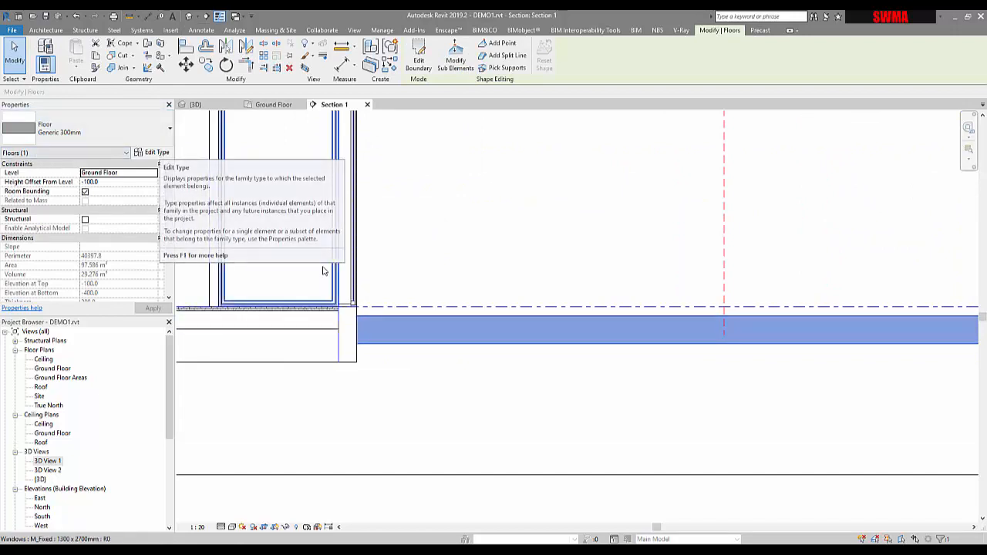
{"action": "scroll", "coordinate": [375, 285], "scroll_direction": "up", "scroll_amount": 4}
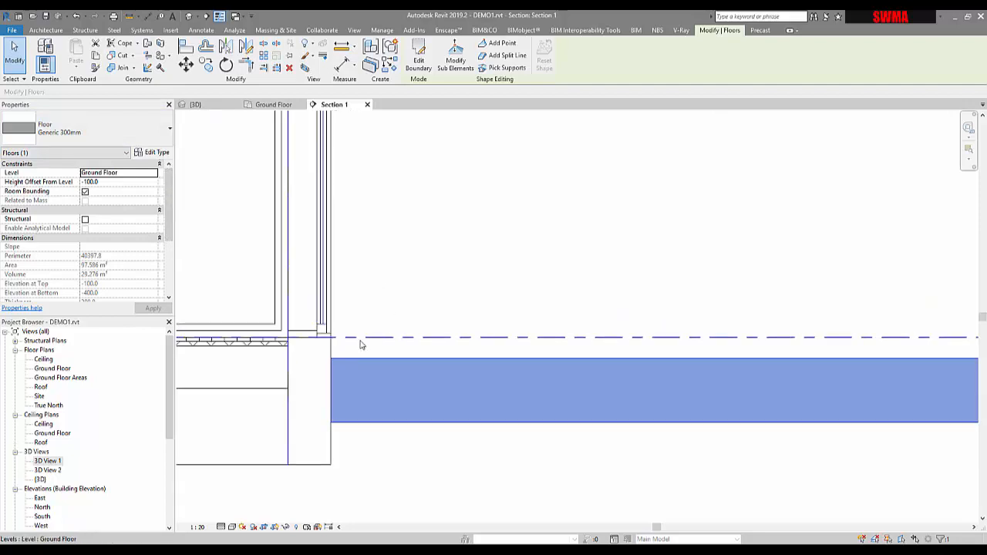
{"action": "left_click", "coordinate": [107, 182]}
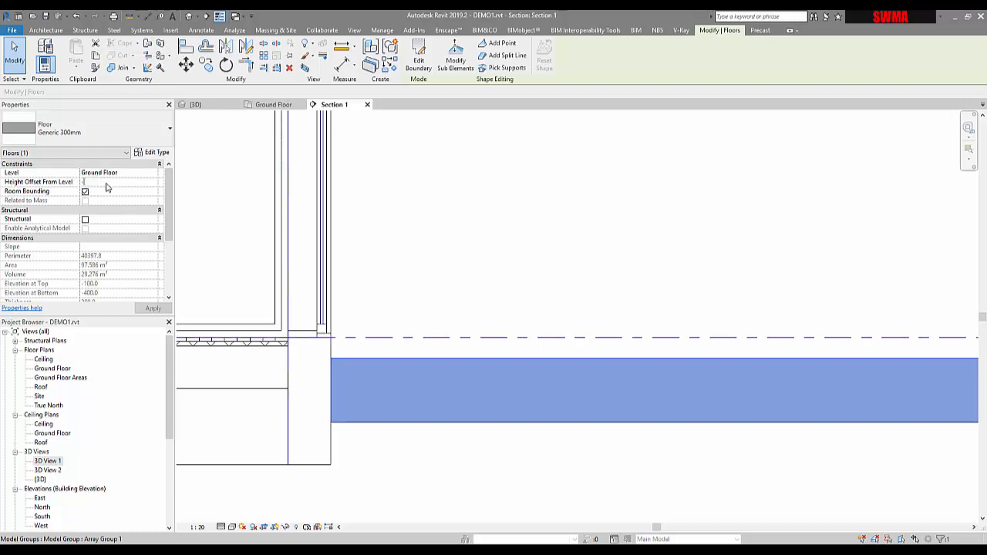
{"action": "key", "text": "Return"}
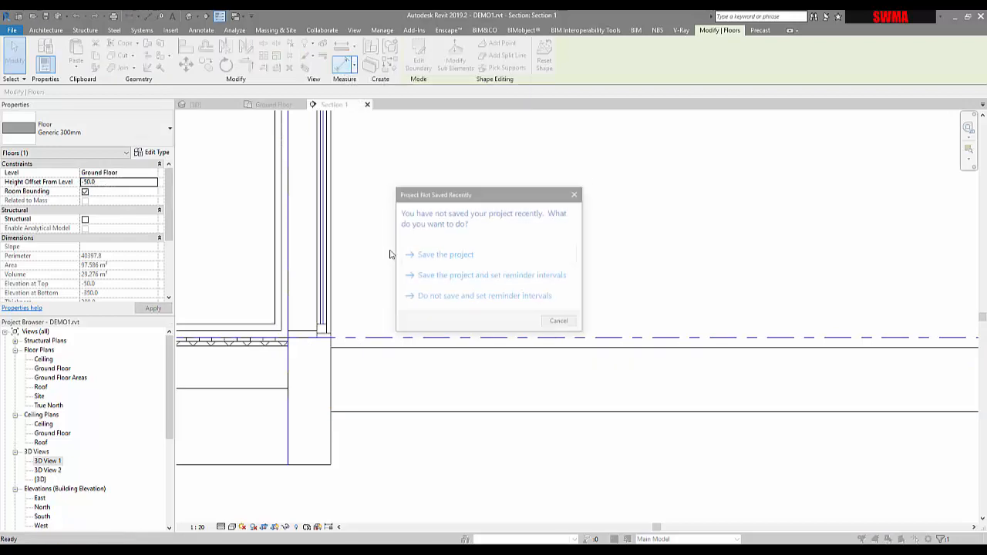
{"action": "left_click", "coordinate": [422, 262]}
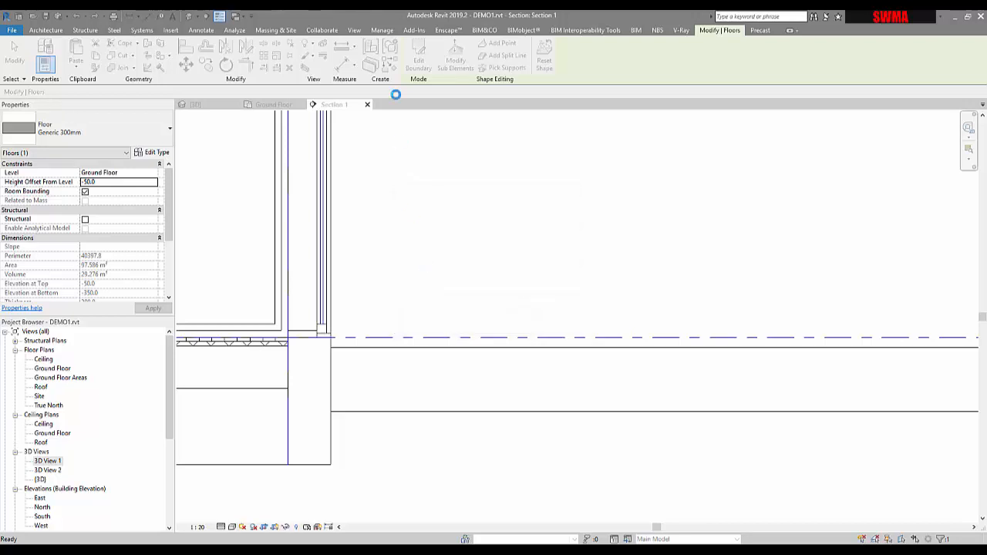
Add an aligned dimension between the ground floor level line and the courtyard floor's top.
{"action": "key", "text": "d"}
{"action": "key", "text": "i"}
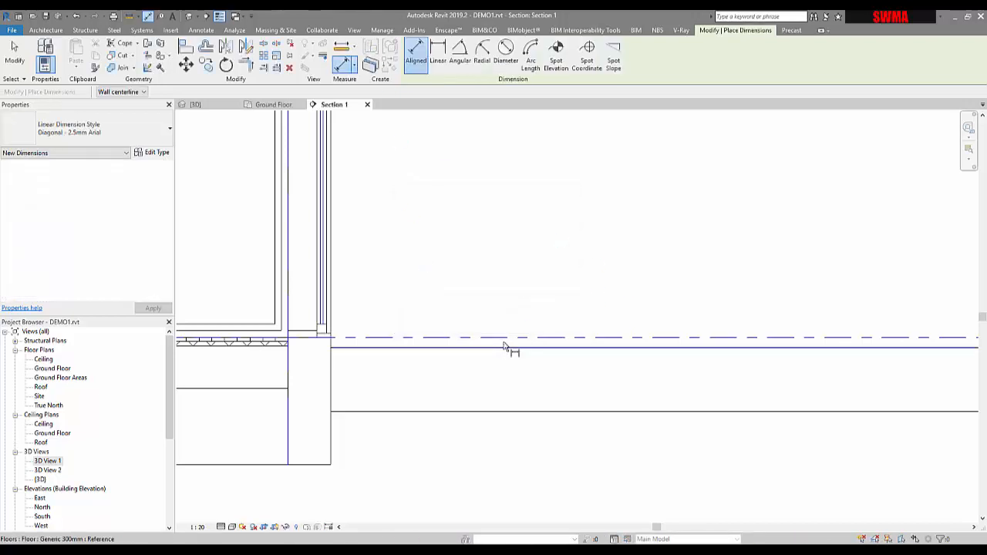
{"action": "left_click", "coordinate": [500, 339]}
{"action": "left_click", "coordinate": [498, 346]}
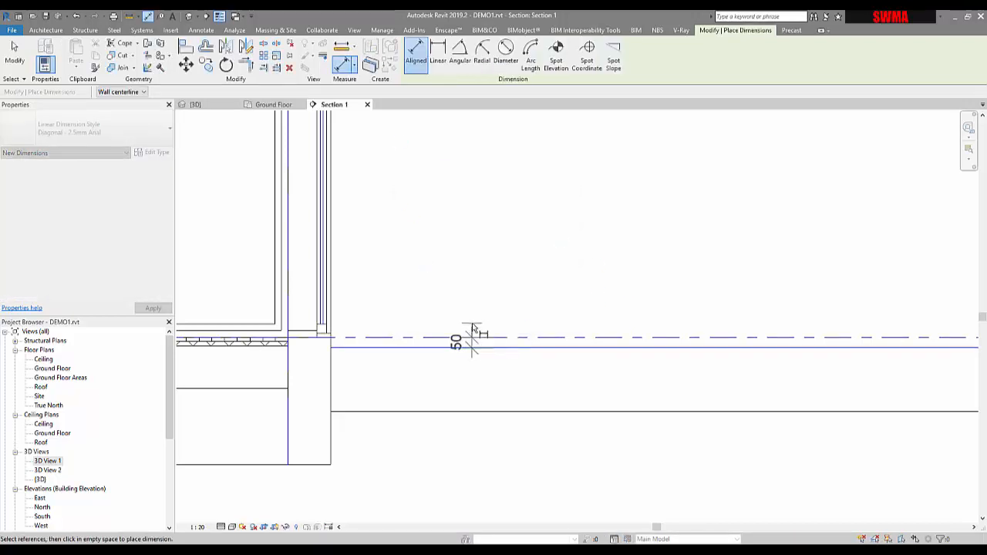
{"action": "left_click", "coordinate": [472, 326]}
{"action": "scroll", "coordinate": [497, 347], "scroll_direction": "up", "scroll_amount": 5}
{"action": "key", "text": "Escape"}
{"action": "key", "text": "Escape"}
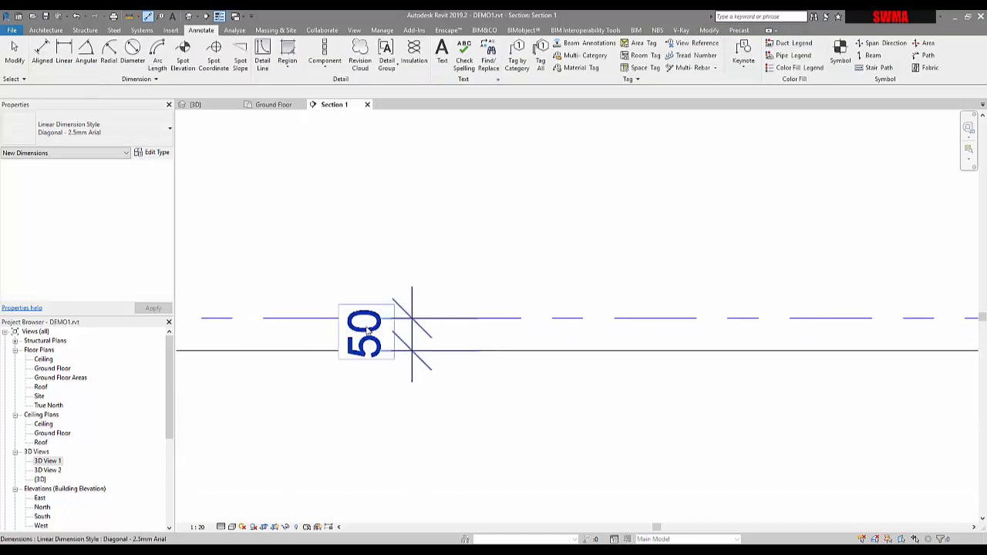
Move the courtyard floor by setting its dimension to the ground floor level to 100.
{"action": "left_click", "coordinate": [321, 360]}
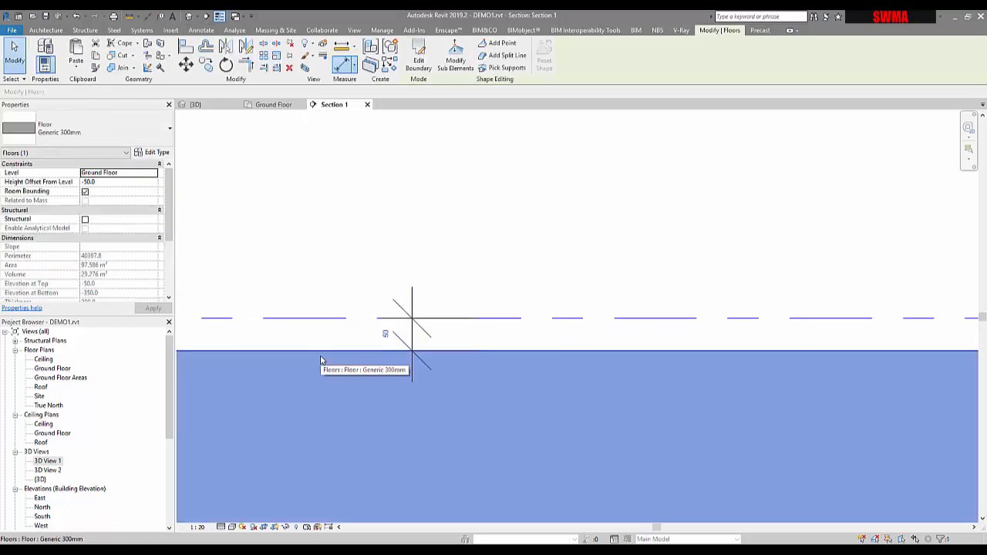
{"action": "left_click", "coordinate": [381, 335]}
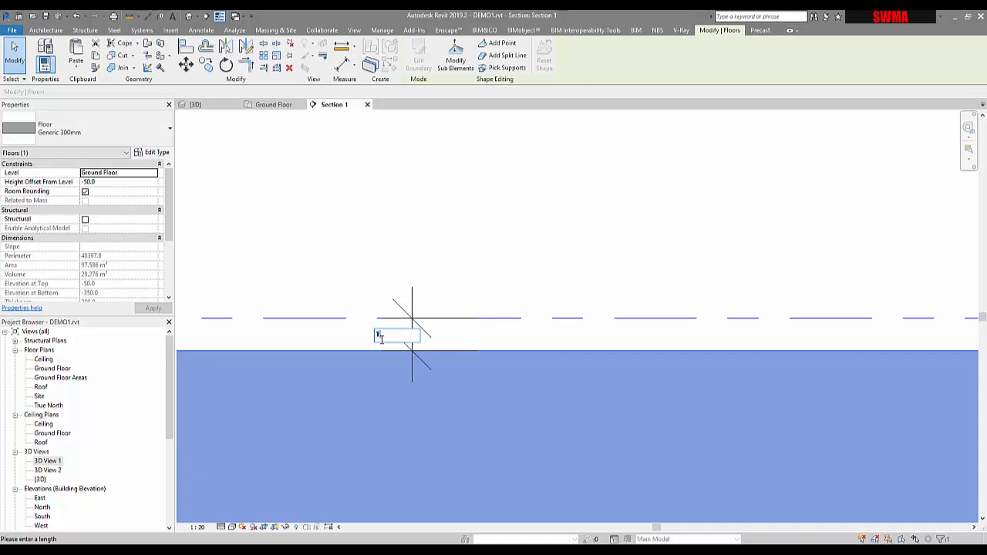
{"action": "key", "text": "Return"}
{"action": "key", "text": "Escape"}
{"action": "scroll", "coordinate": [401, 349], "scroll_direction": "up", "scroll_amount": 3}
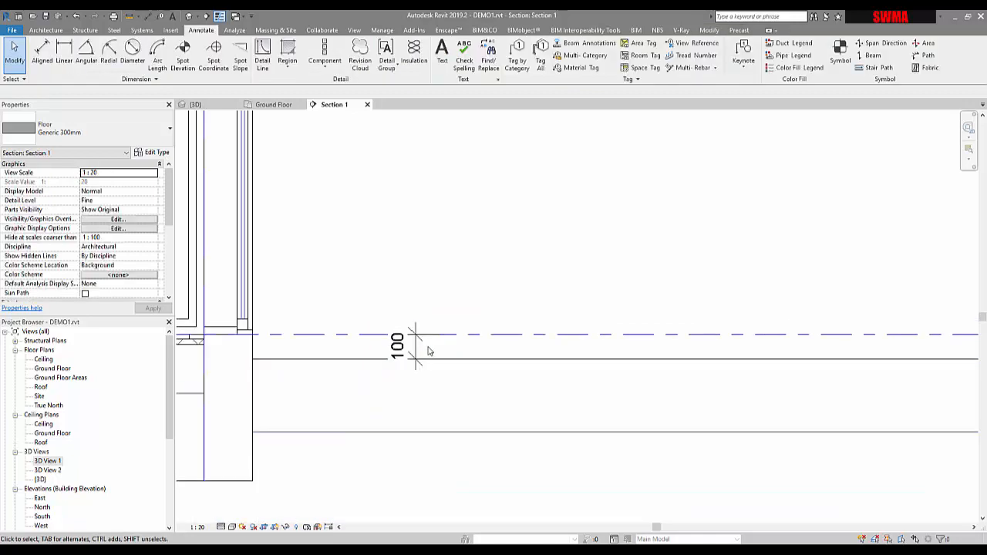
{"action": "left_click", "coordinate": [420, 352]}
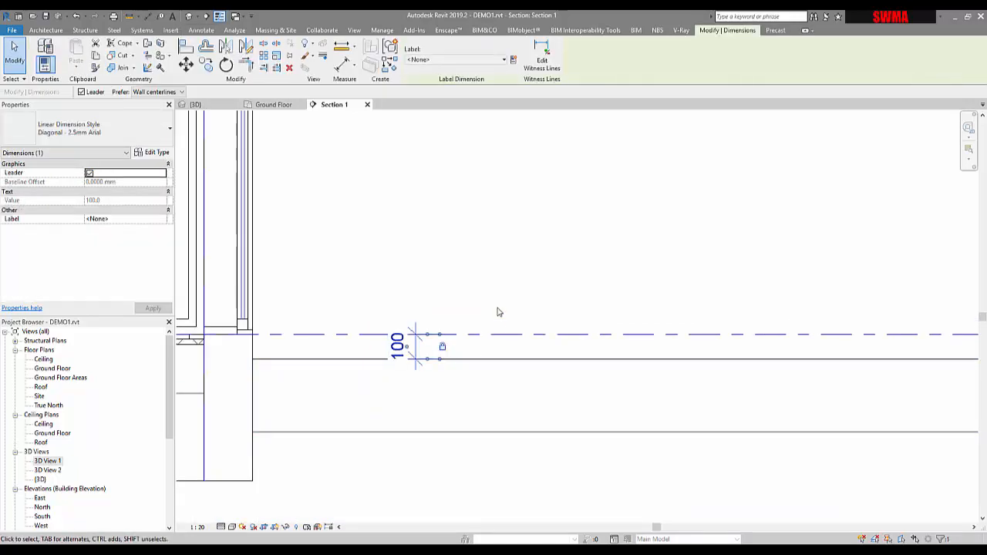
{"action": "key", "text": "Escape"}
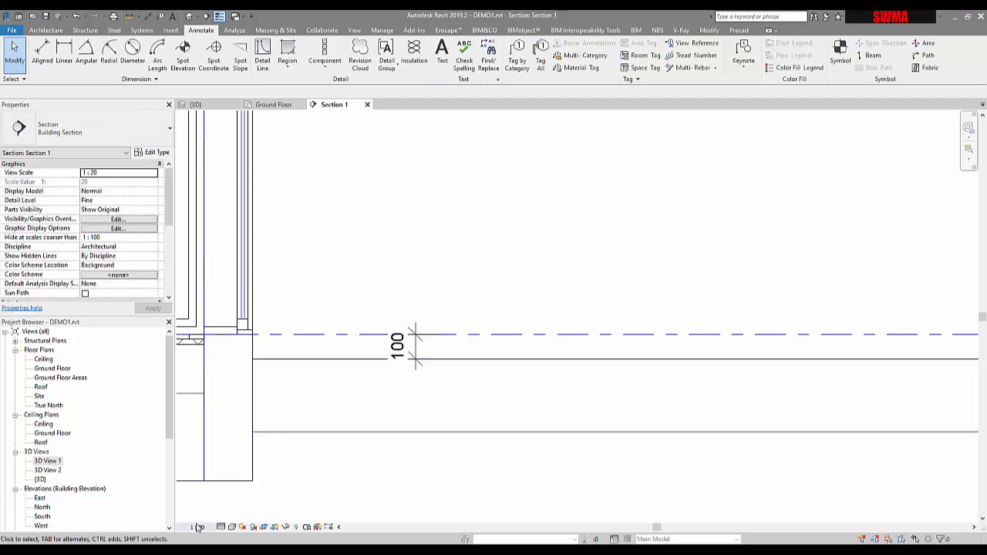
Switch the section's view scale to 1:50 and back to 1:20.
{"action": "left_click", "coordinate": [198, 528]}
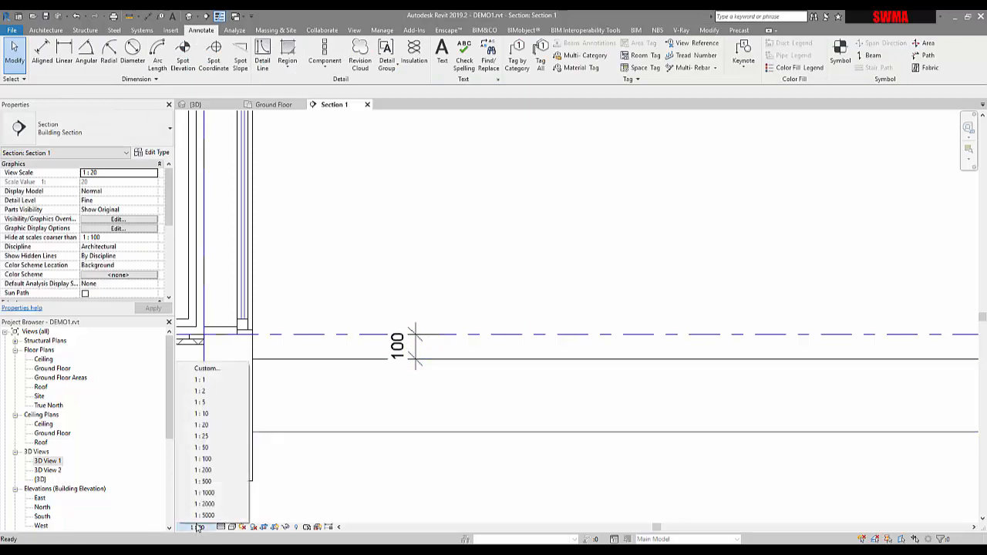
{"action": "left_click", "coordinate": [211, 449]}
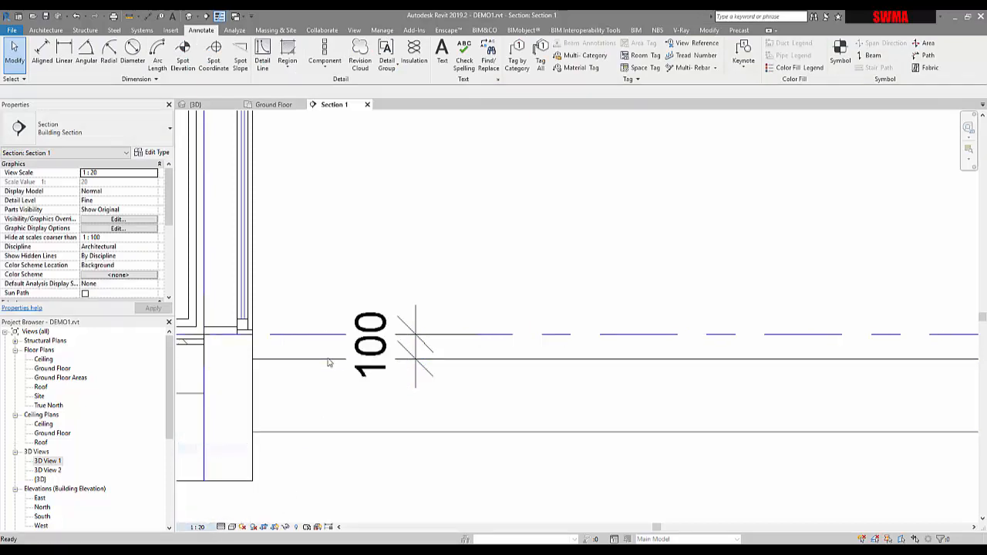
{"action": "left_click", "coordinate": [198, 527]}
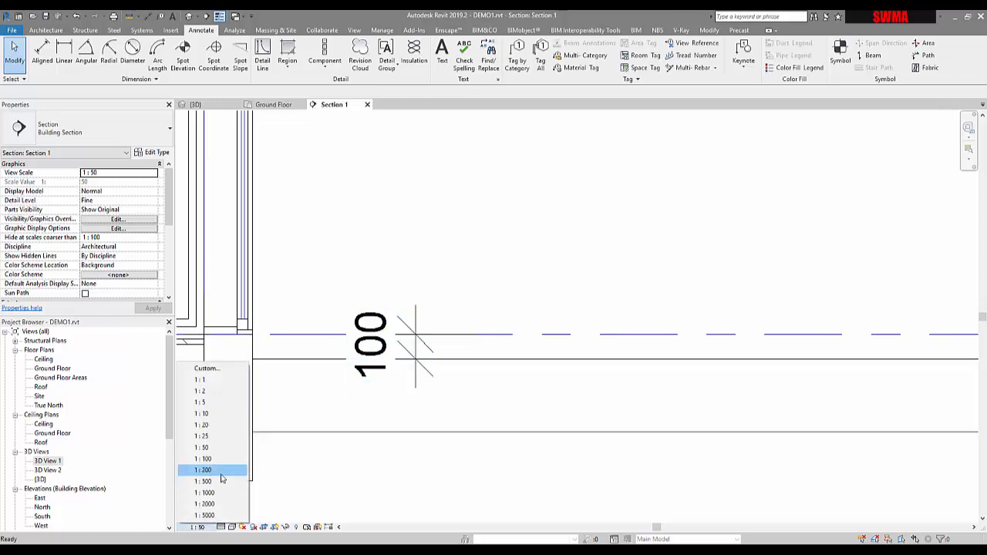
{"action": "left_click", "coordinate": [213, 425]}
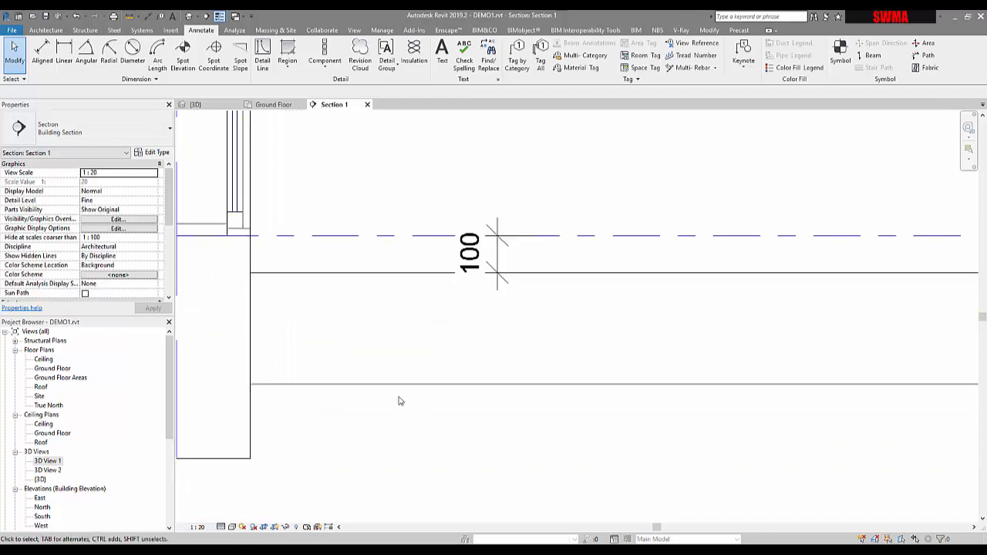
Change the courtyard floor's type to Insitu Concrete 225mm.
{"action": "left_click", "coordinate": [311, 326]}
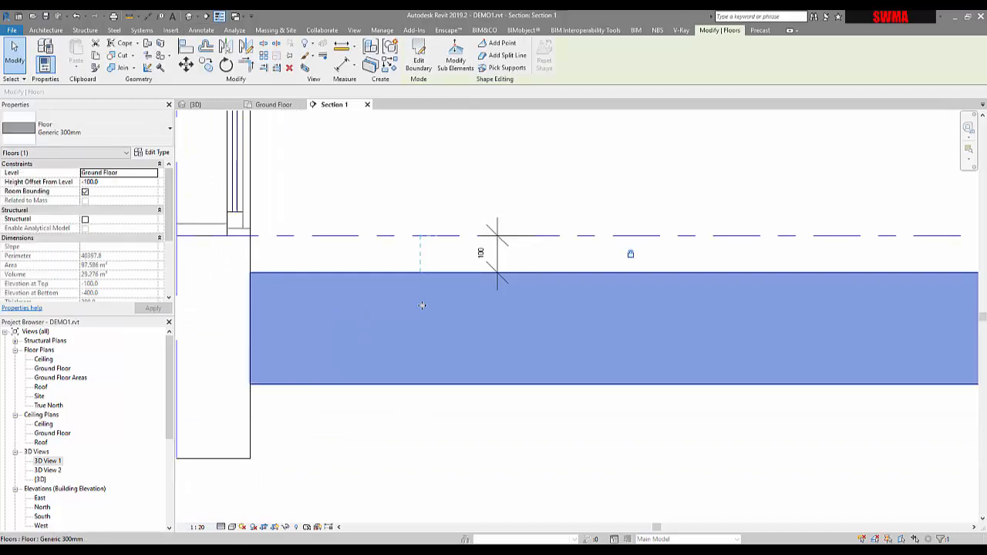
{"action": "scroll", "coordinate": [409, 276], "scroll_direction": "down", "scroll_amount": 2}
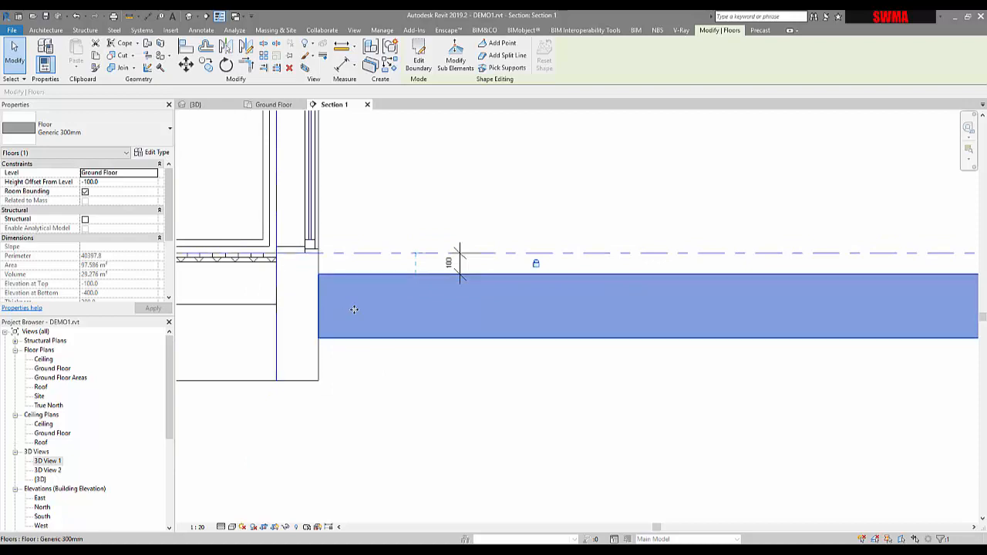
{"action": "left_click", "coordinate": [152, 129]}
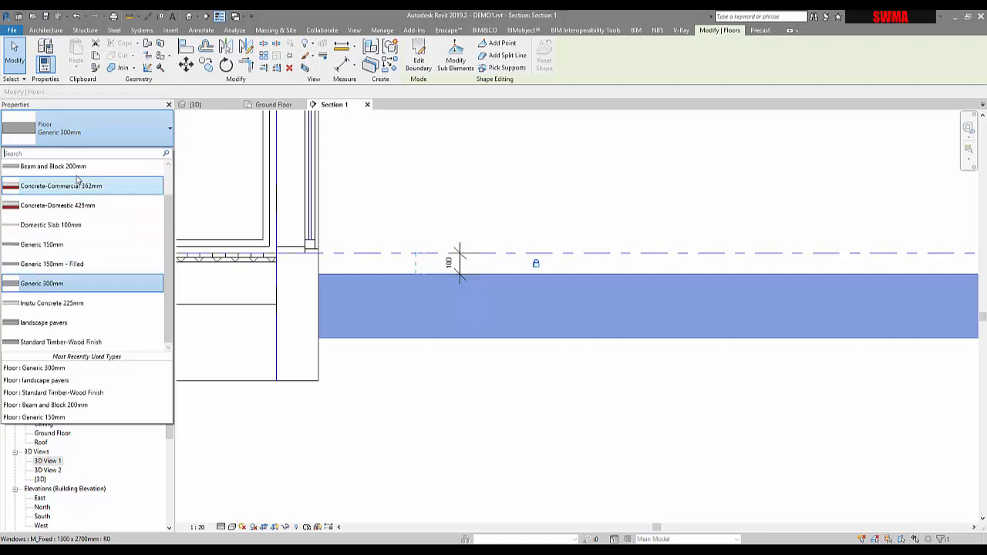
{"action": "left_click", "coordinate": [62, 304]}
{"action": "left_click", "coordinate": [386, 383]}
{"action": "scroll", "coordinate": [377, 339], "scroll_direction": "up", "scroll_amount": 3}
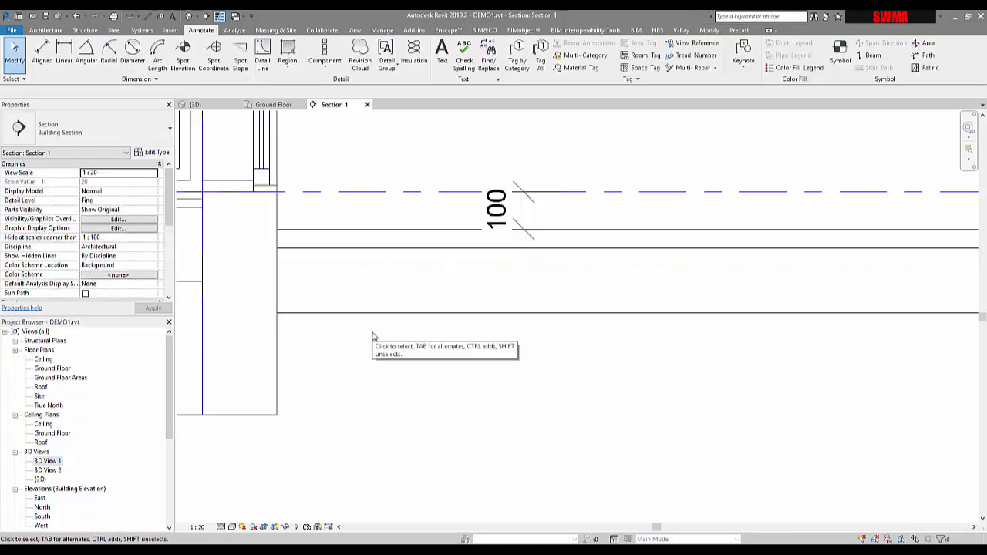
Change the courtyard floor's type to Beam and Block 200mm.
{"action": "left_click", "coordinate": [378, 258]}
{"action": "left_click", "coordinate": [124, 139]}
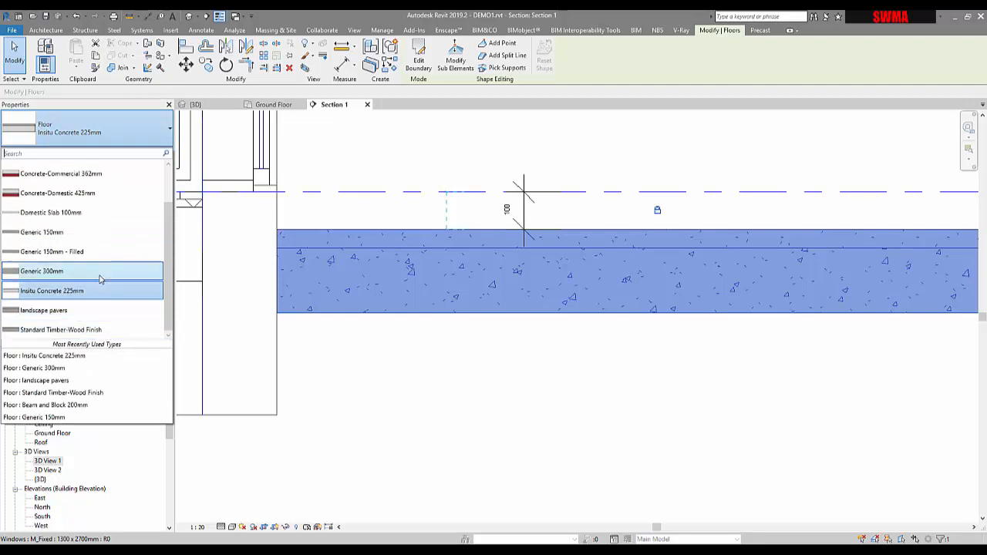
{"action": "scroll", "coordinate": [101, 280], "scroll_direction": "up", "scroll_amount": 3}
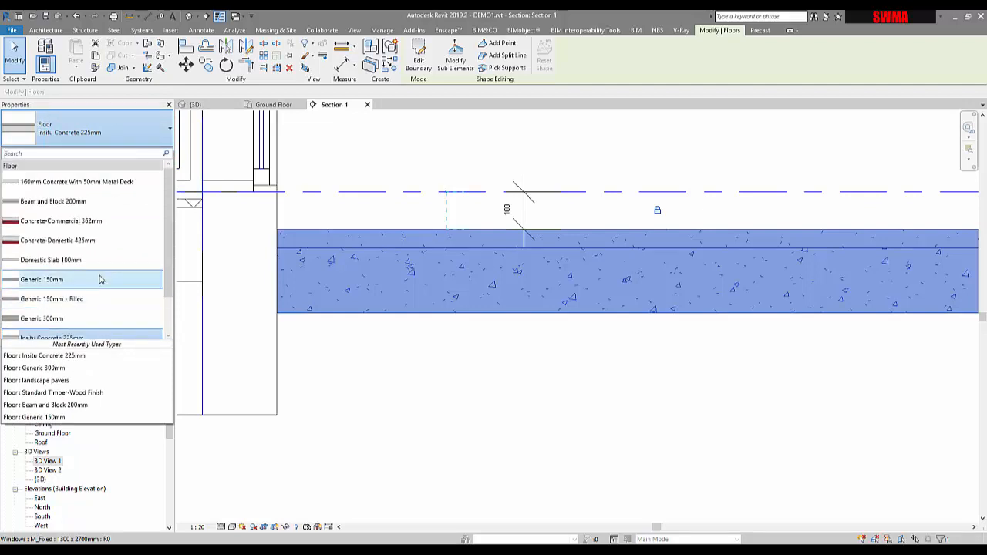
{"action": "left_click", "coordinate": [69, 201]}
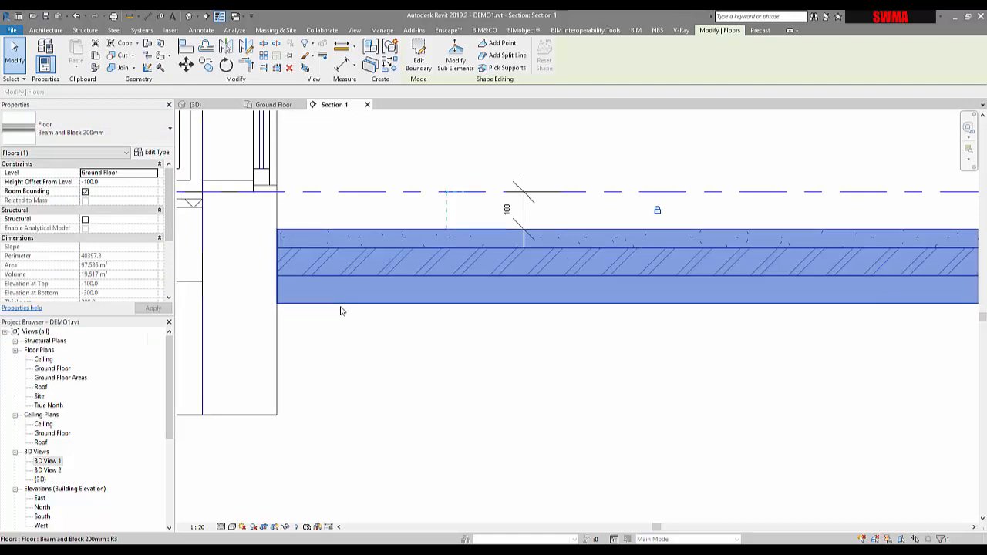
Change the courtyard floor's type to 160mm Concrete With 50mm Metal Deck.
{"action": "left_click", "coordinate": [141, 128]}
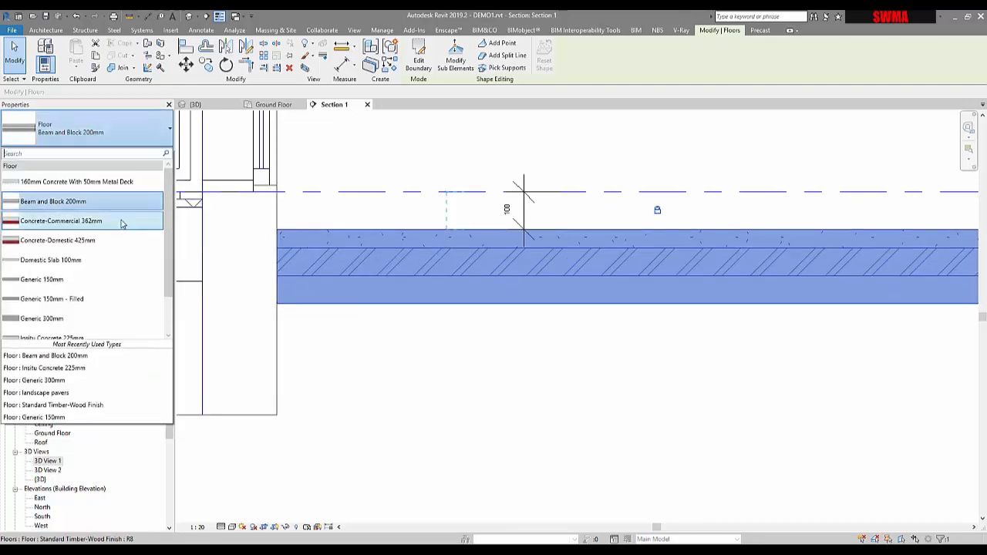
{"action": "left_click", "coordinate": [121, 183]}
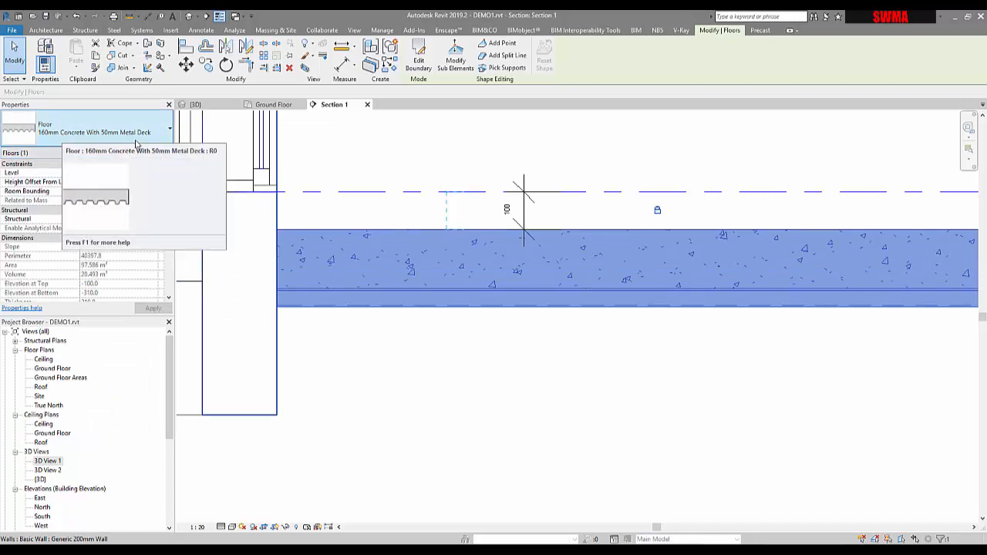
{"action": "left_click", "coordinate": [455, 328]}
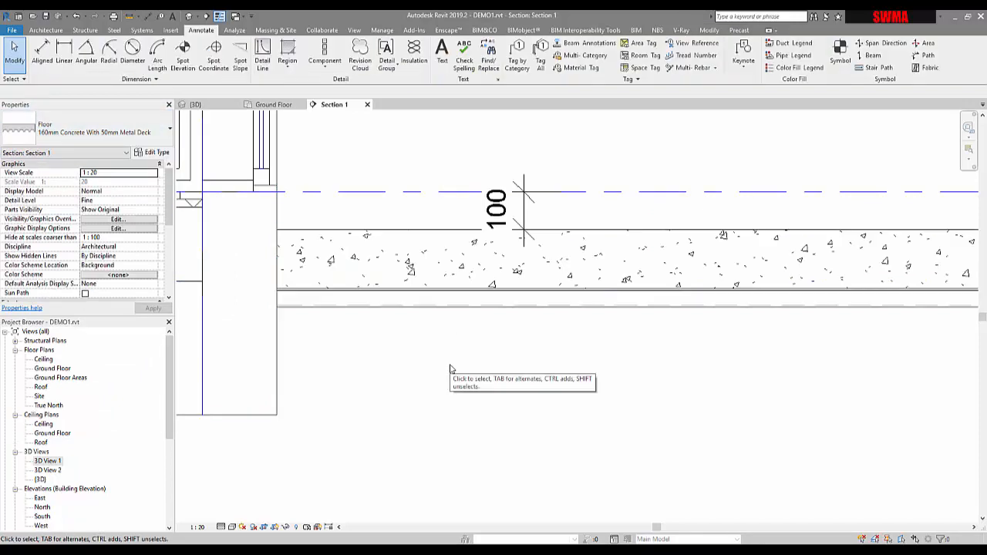
Switch the section's detail level to Coarse and back to Fine.
{"action": "left_click", "coordinate": [425, 291]}
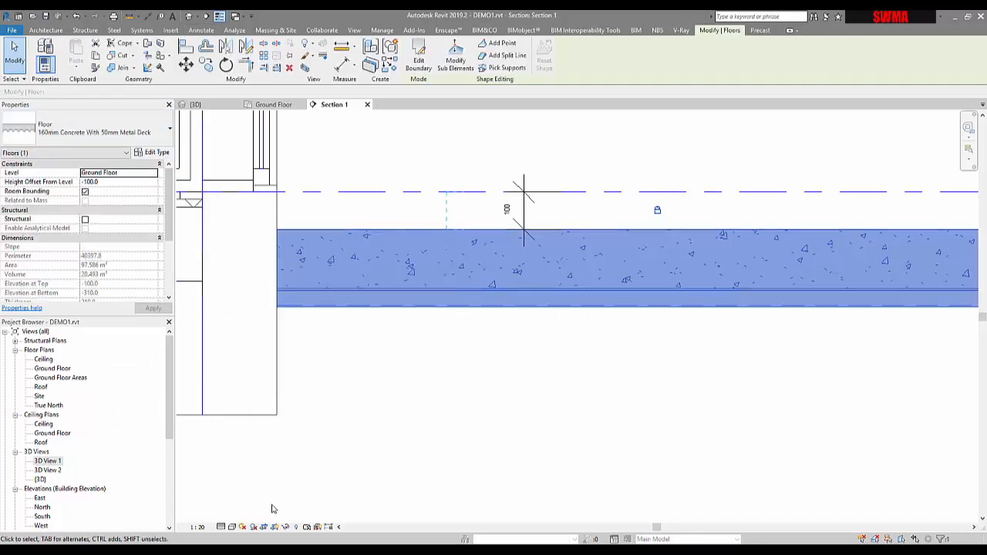
{"action": "left_click", "coordinate": [223, 527]}
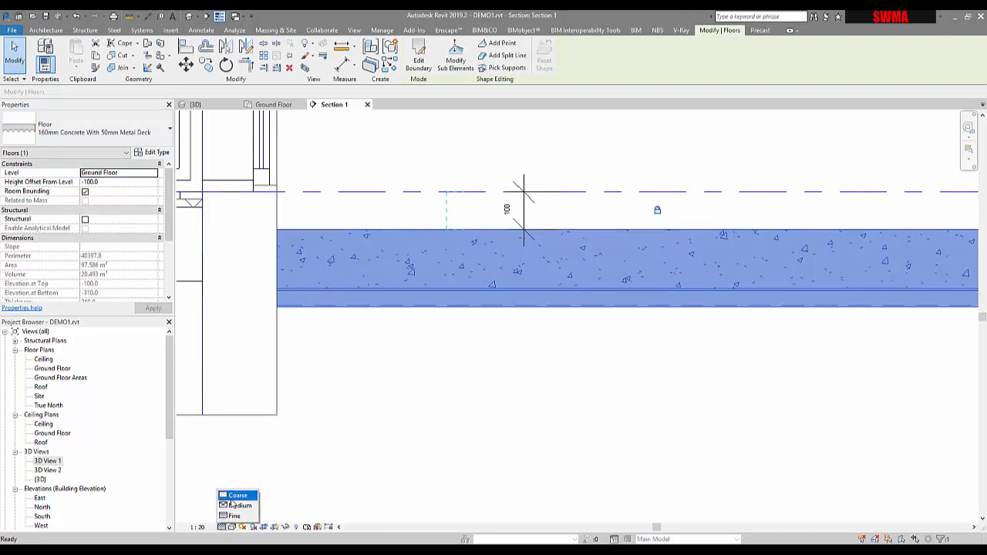
{"action": "left_click", "coordinate": [235, 496]}
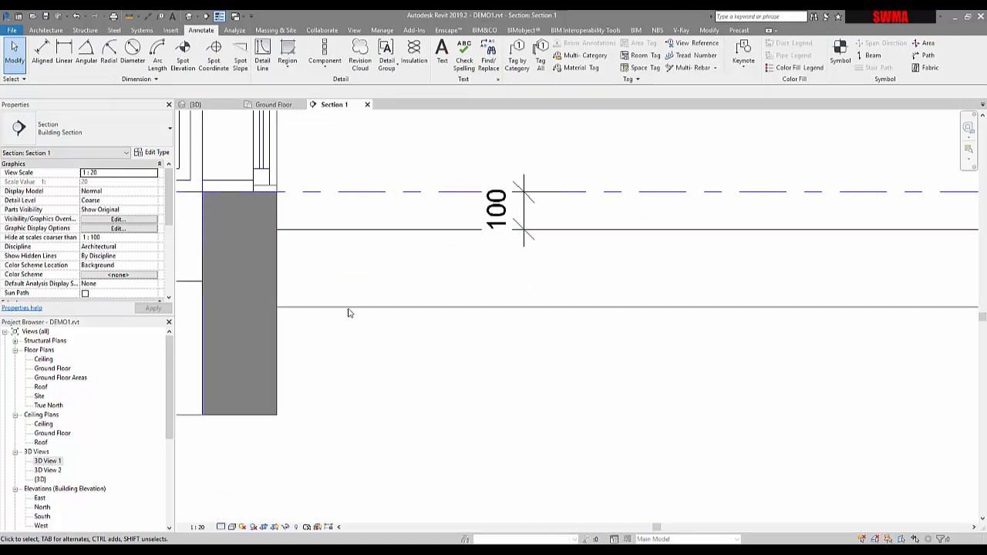
{"action": "left_click", "coordinate": [222, 528]}
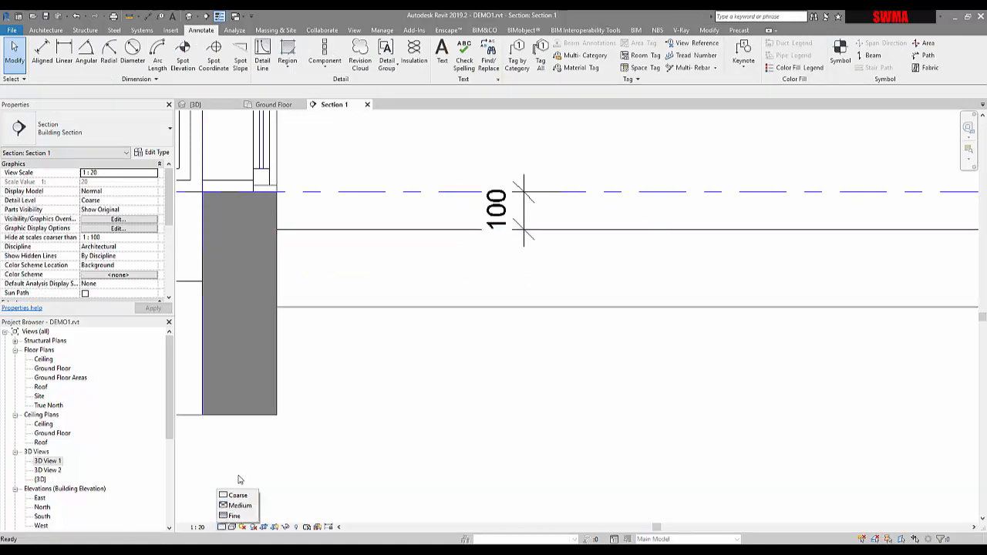
{"action": "left_click", "coordinate": [236, 515]}
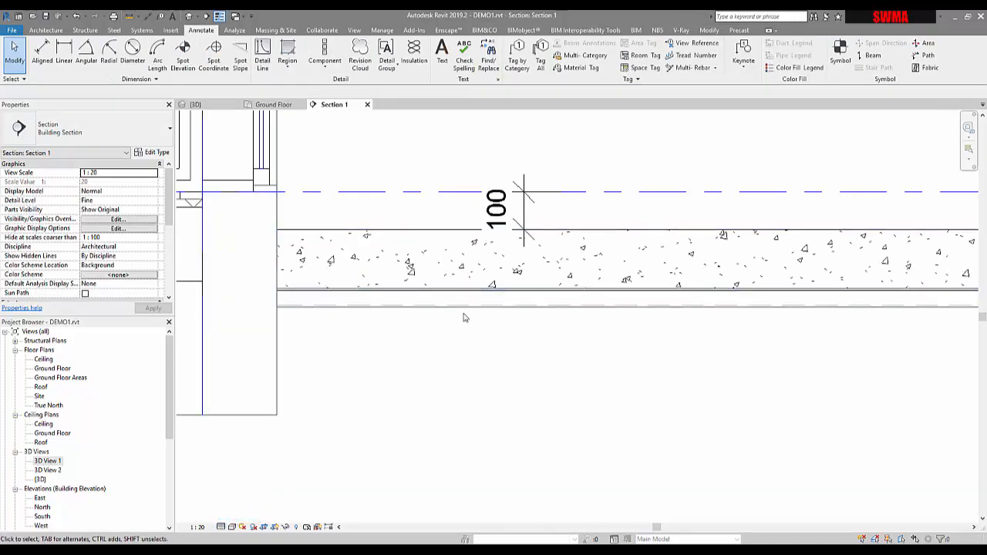
Change the courtyard floor's type back to Generic 300mm.
{"action": "scroll", "coordinate": [458, 292], "scroll_direction": "down", "scroll_amount": 5}
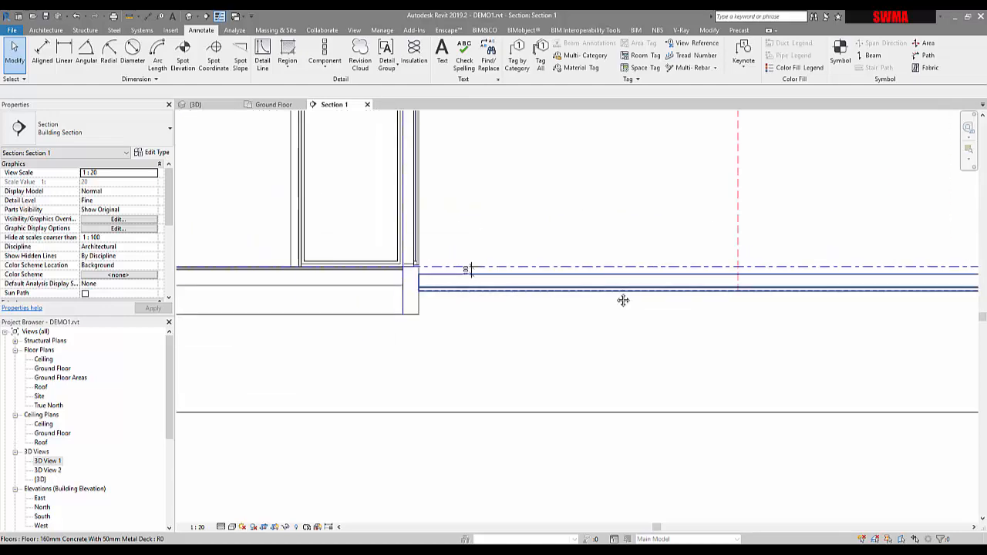
{"action": "scroll", "coordinate": [395, 337], "scroll_direction": "up", "scroll_amount": 4}
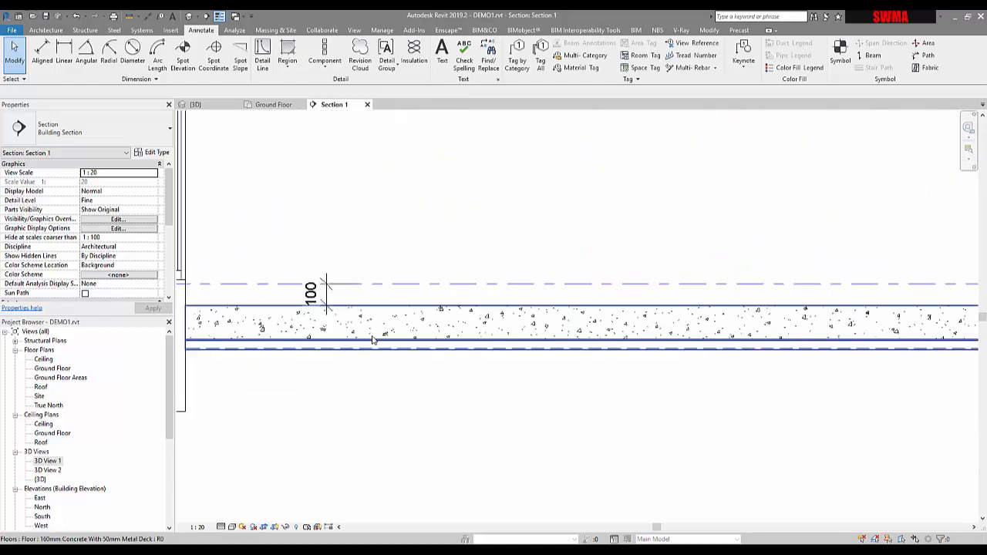
{"action": "left_click", "coordinate": [373, 340]}
{"action": "middle_click_drag", "start_coordinate": [294, 353], "coordinate": [375, 353]}
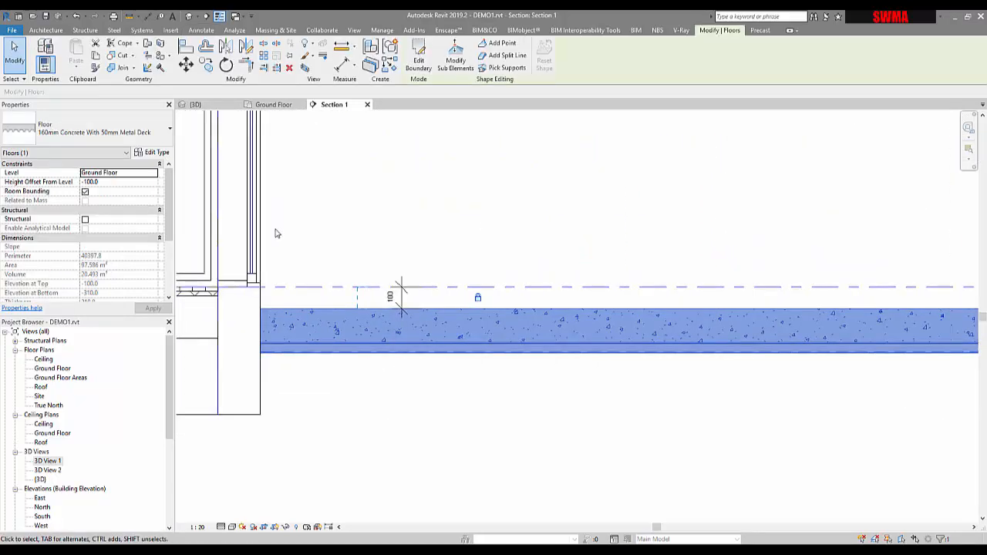
{"action": "scroll", "coordinate": [298, 344], "scroll_direction": "up", "scroll_amount": 2}
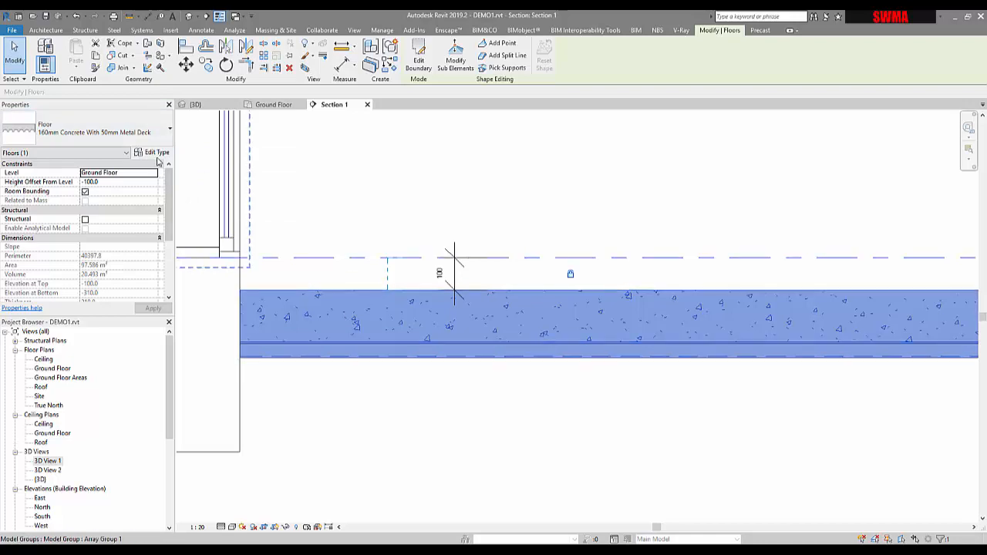
{"action": "left_click", "coordinate": [131, 134]}
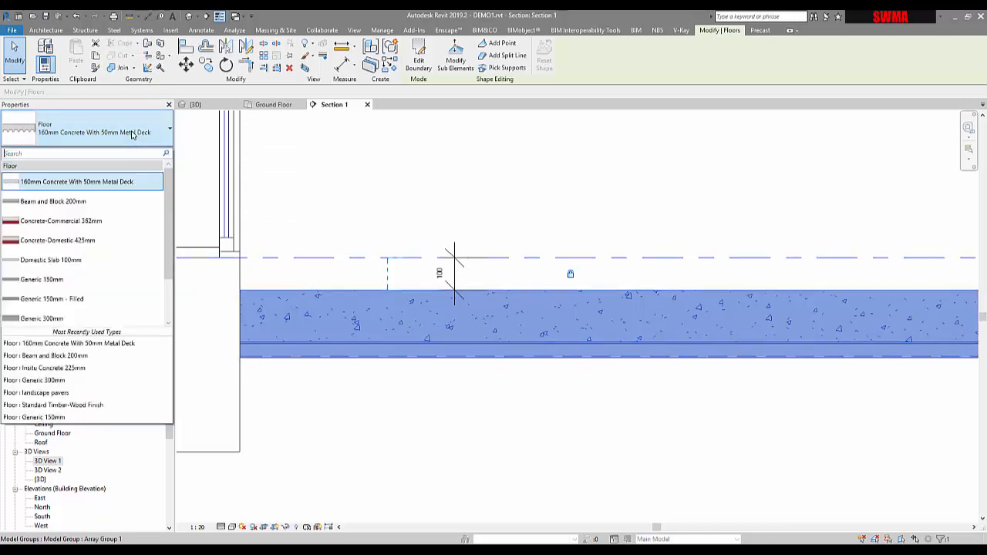
{"action": "left_click", "coordinate": [47, 315]}
{"action": "left_click", "coordinate": [371, 408]}
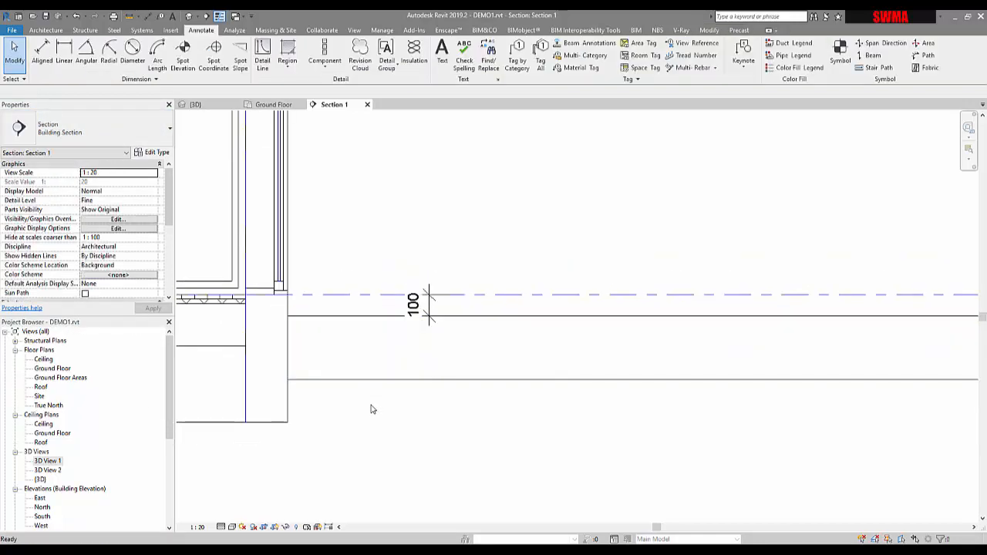
Inspect the layer structure of the interior Standard Timber-Wood Finish floor type, closing the dialogs without changes.
{"action": "middle_click_drag", "start_coordinate": [379, 329], "coordinate": [641, 322]}
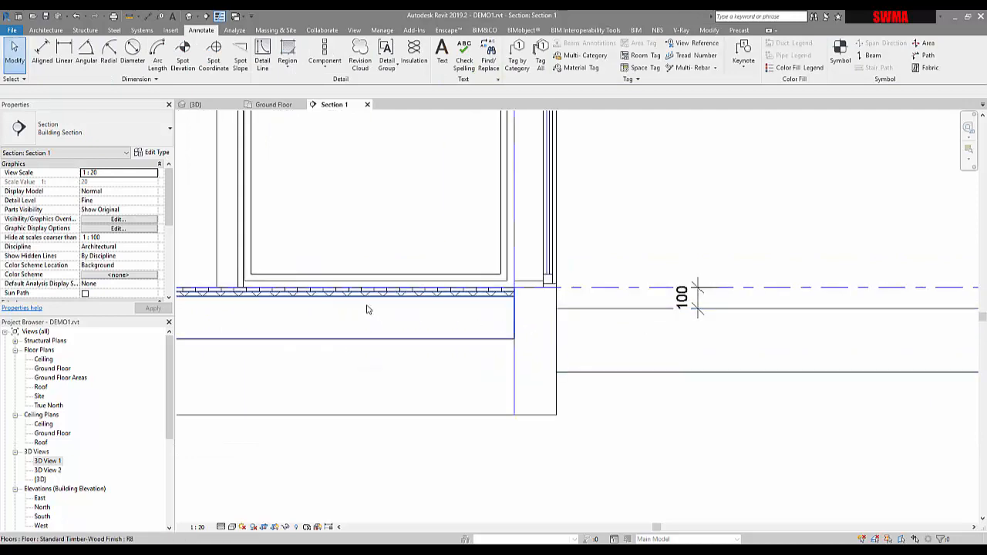
{"action": "left_click", "coordinate": [368, 301]}
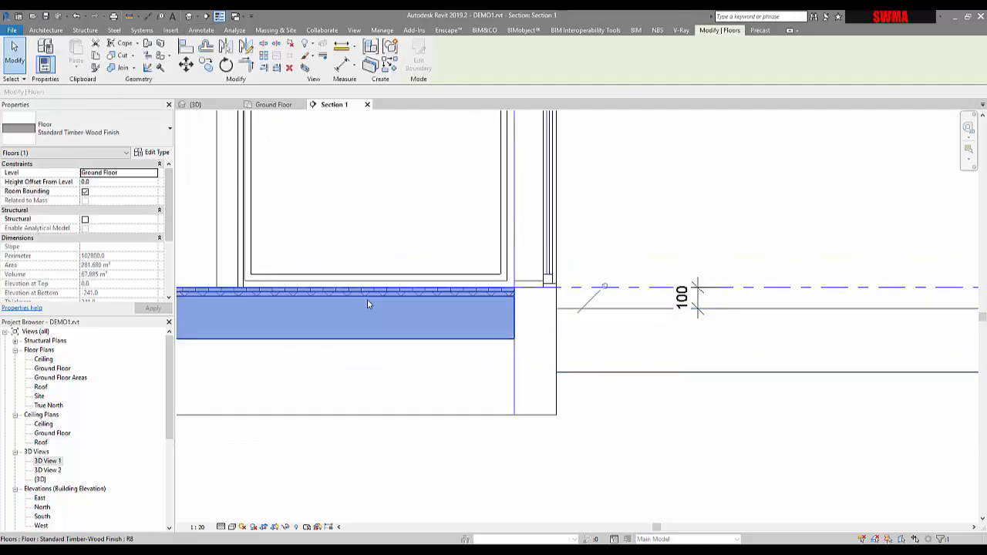
{"action": "left_click", "coordinate": [46, 135]}
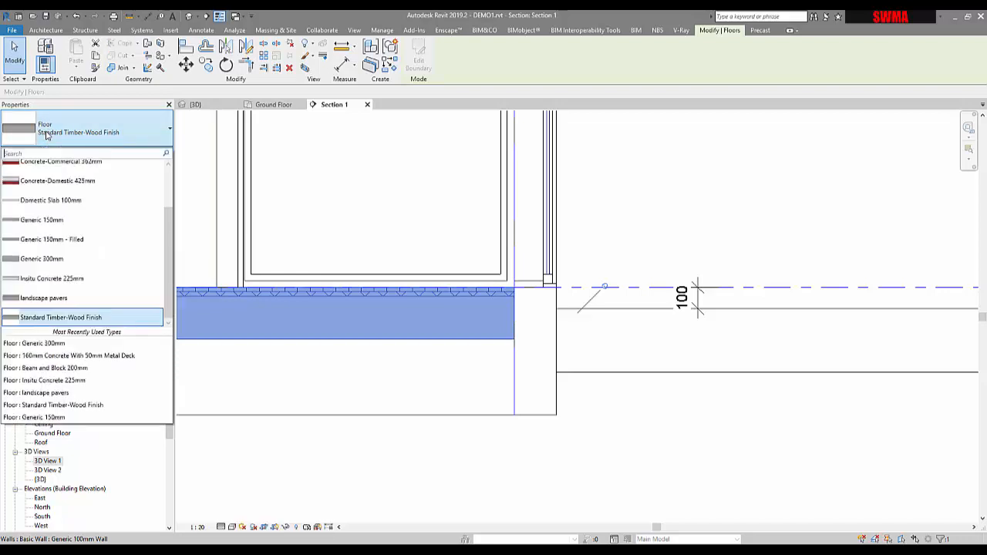
{"action": "left_click", "coordinate": [46, 135]}
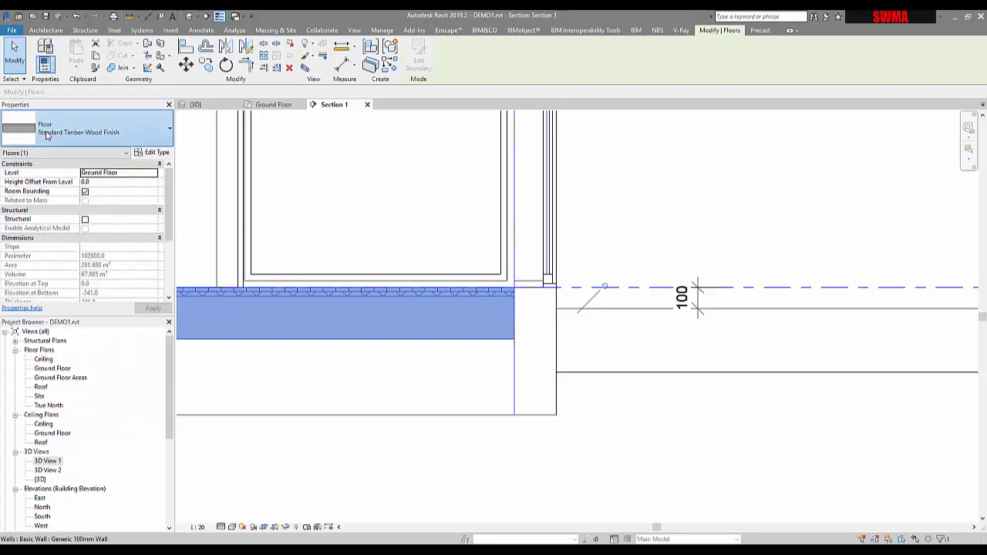
{"action": "left_click", "coordinate": [154, 153]}
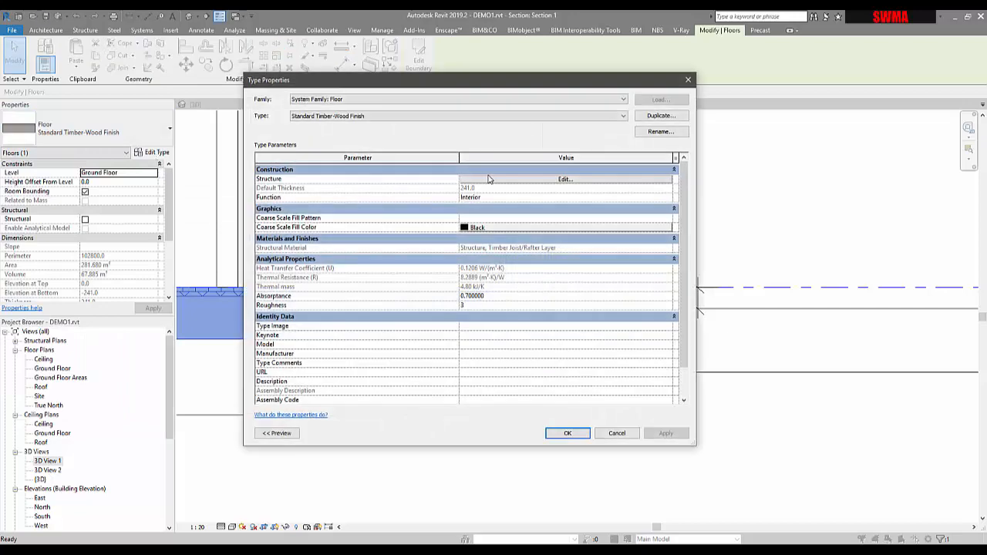
{"action": "left_click", "coordinate": [488, 182]}
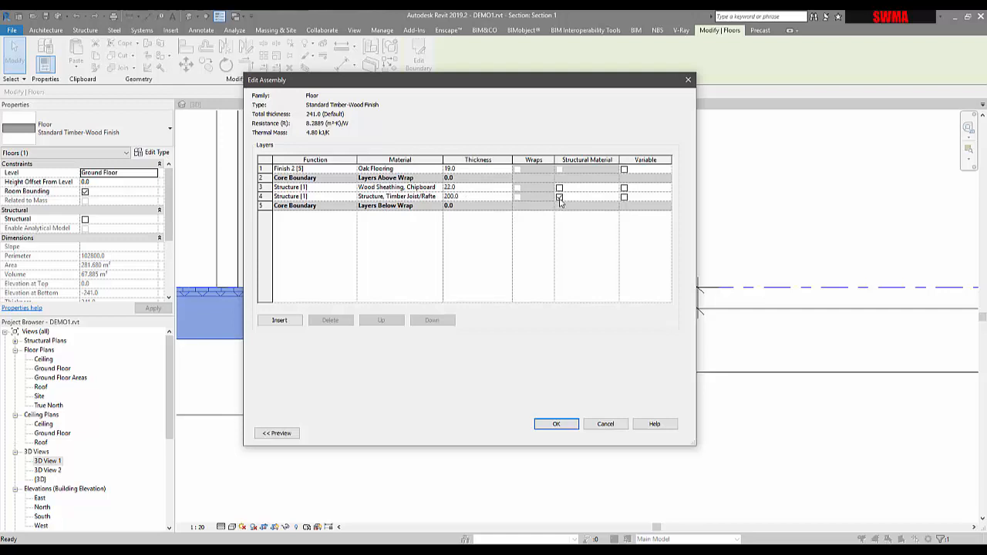
{"action": "left_click", "coordinate": [264, 168]}
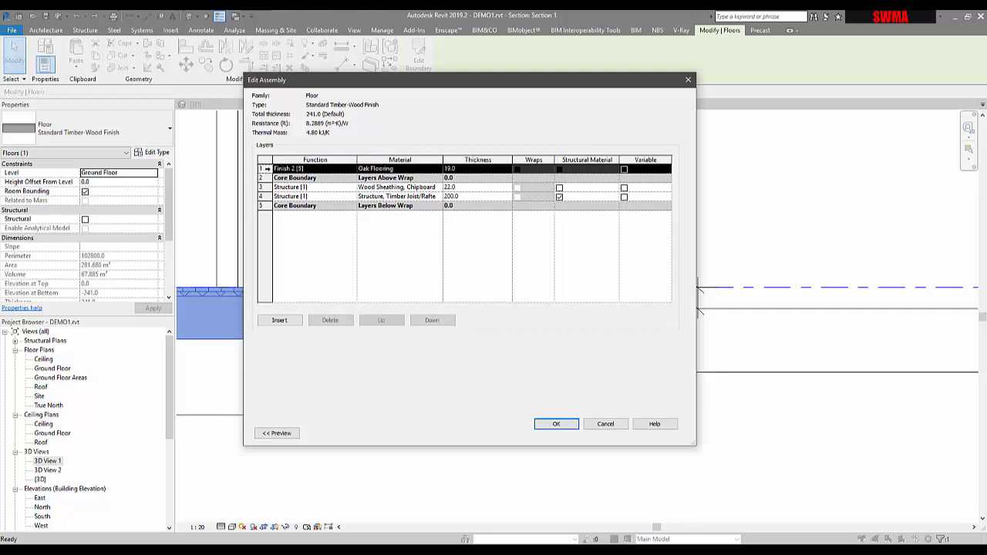
{"action": "left_click", "coordinate": [264, 187]}
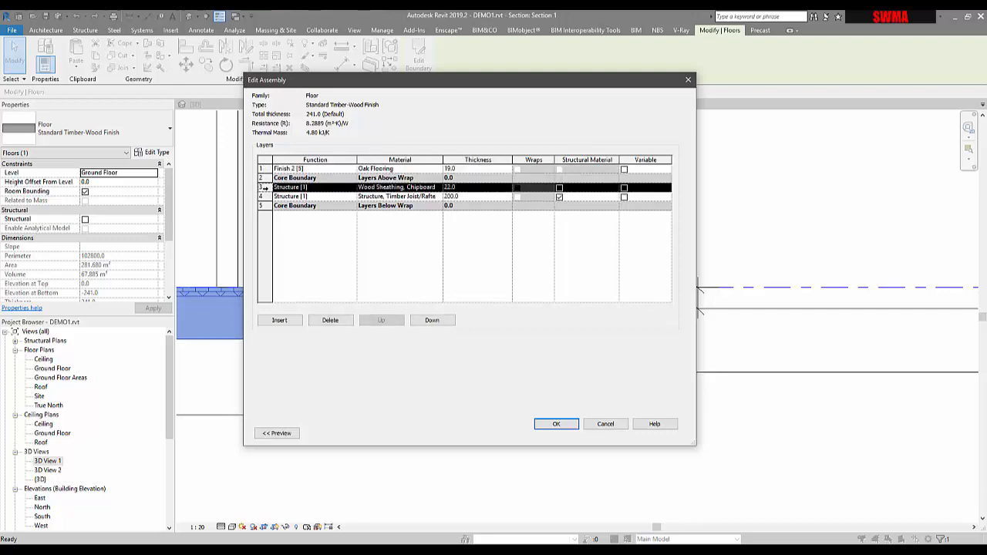
{"action": "left_click", "coordinate": [264, 196]}
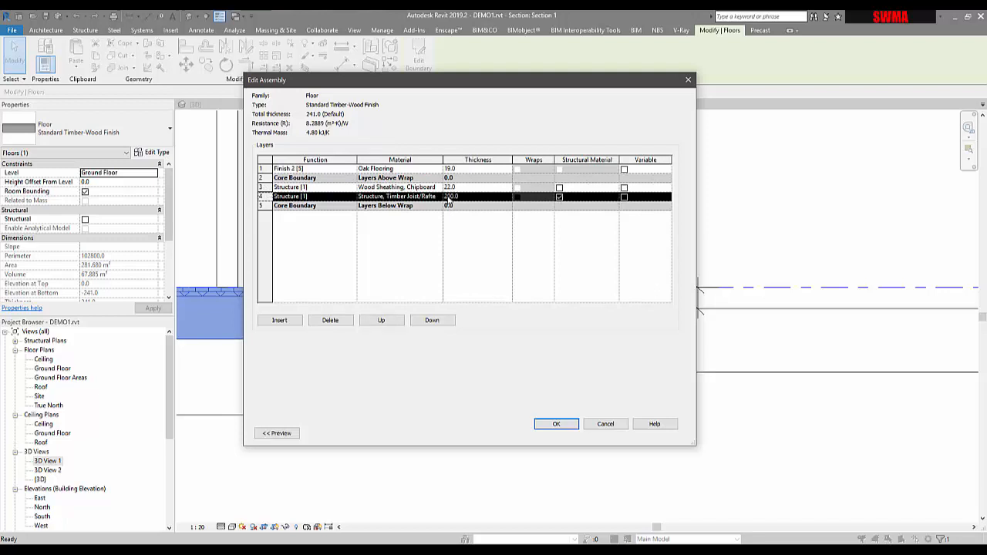
{"action": "left_click", "coordinate": [287, 187]}
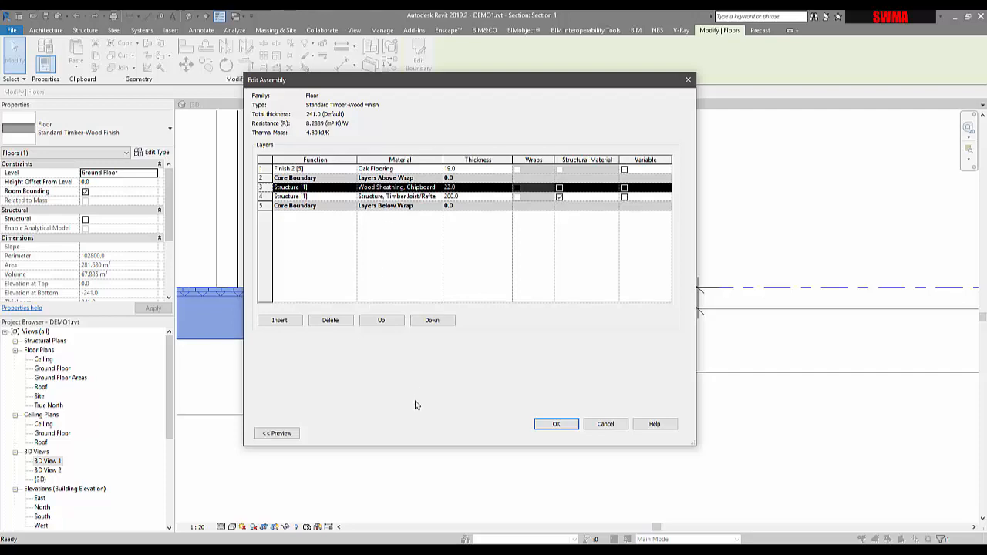
{"action": "left_click", "coordinate": [606, 424]}
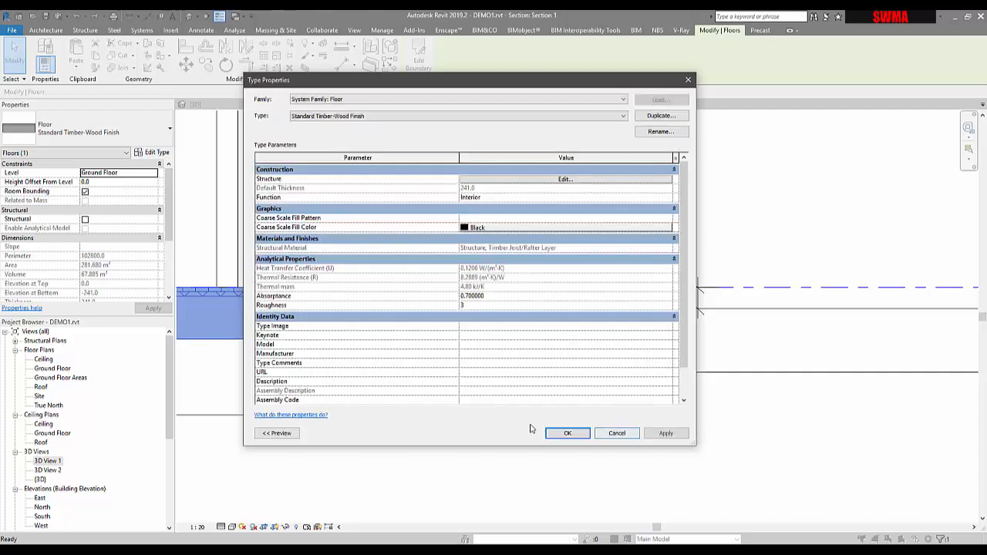
{"action": "left_click", "coordinate": [606, 437]}
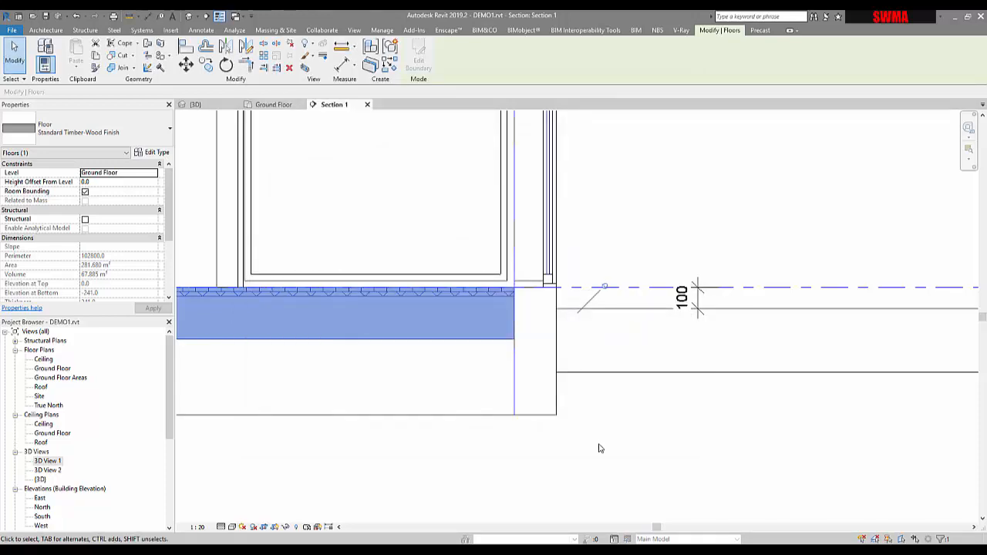
Open the courtyard floor's Generic 300mm type structure and insert two new layers.
{"action": "left_click", "coordinate": [597, 447]}
{"action": "middle_click_drag", "start_coordinate": [710, 377], "coordinate": [488, 356]}
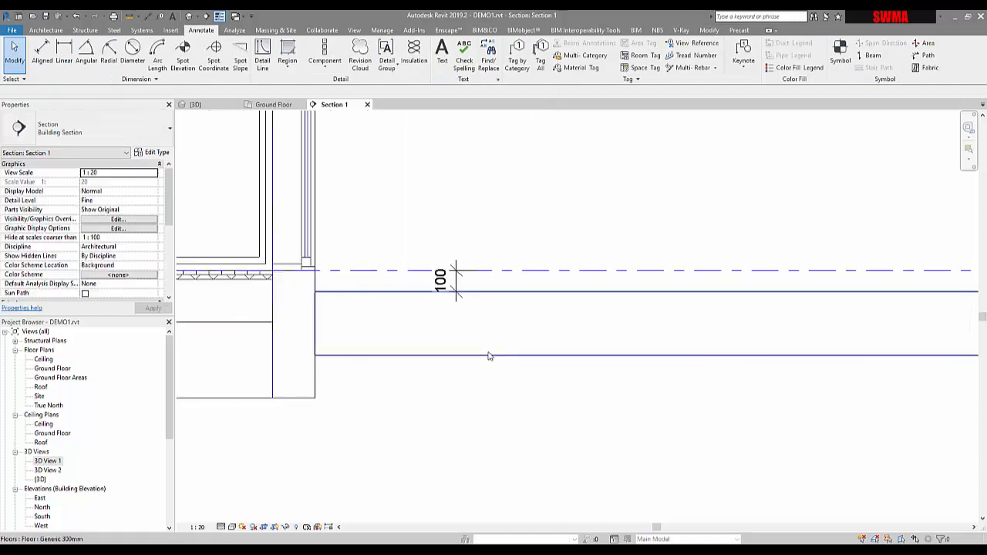
{"action": "left_click", "coordinate": [488, 356]}
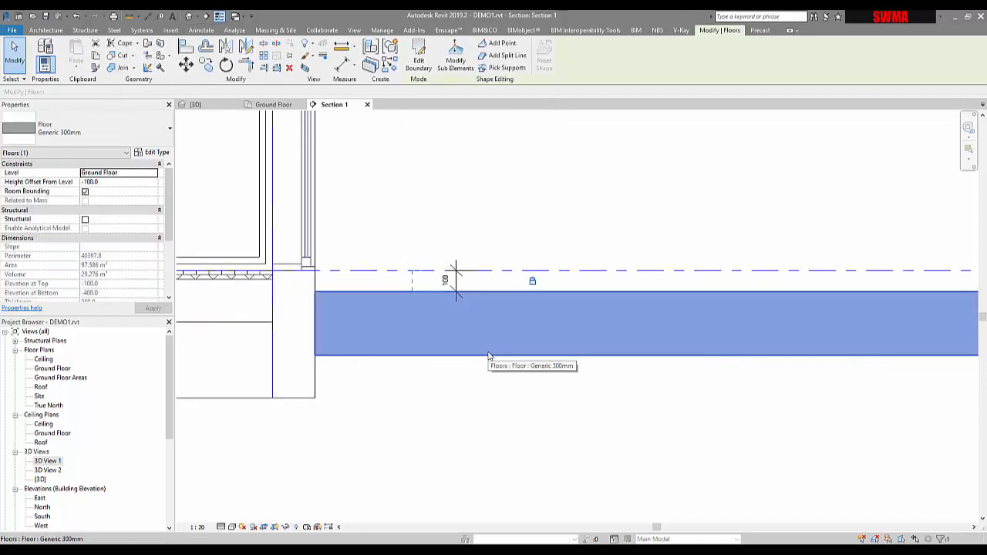
{"action": "left_click", "coordinate": [152, 154]}
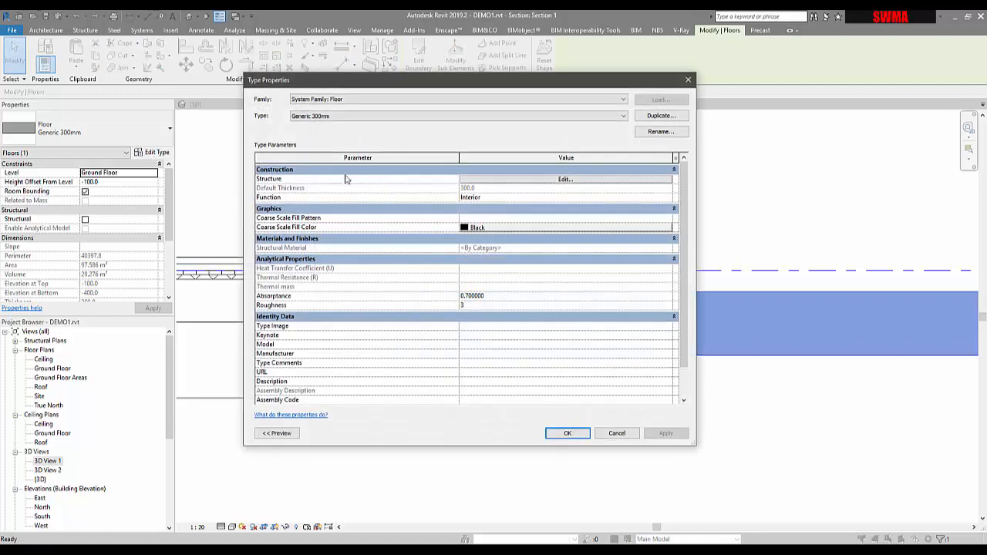
{"action": "left_click", "coordinate": [498, 182]}
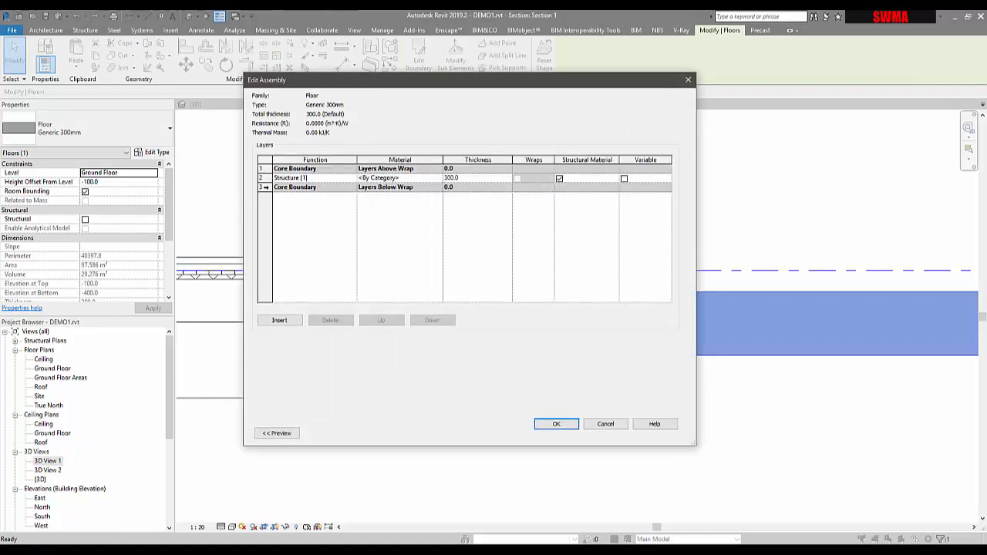
{"action": "left_click", "coordinate": [279, 321]}
{"action": "left_click", "coordinate": [278, 321]}
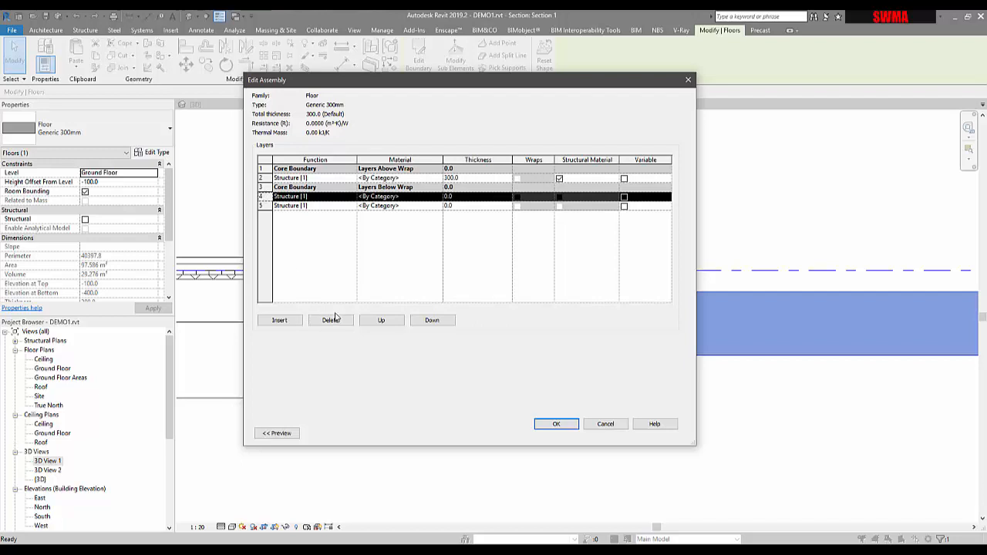
Reorder the layers so the two new layers sit inside the core and the original 300 mm structure layer sits above it.
{"action": "left_click", "coordinate": [382, 321]}
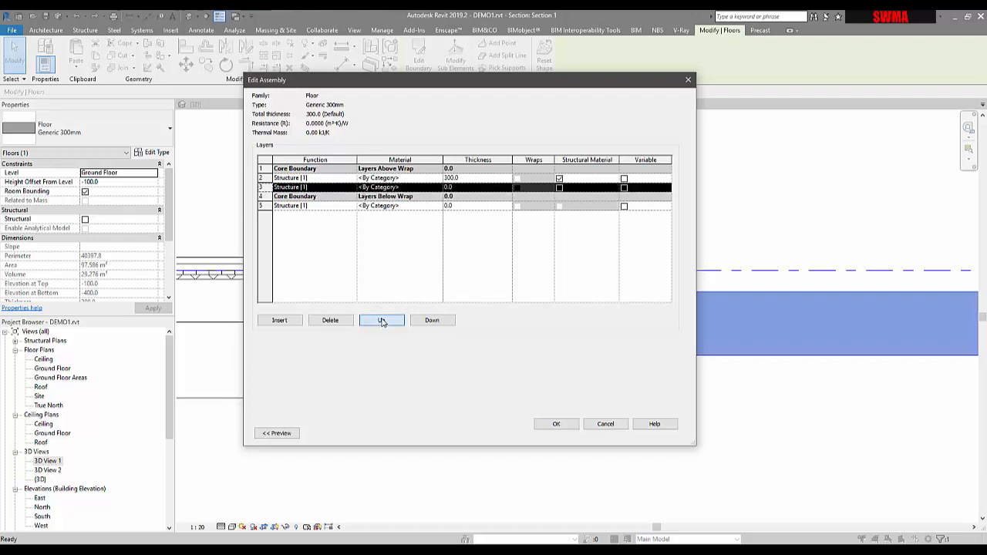
{"action": "left_click", "coordinate": [267, 206]}
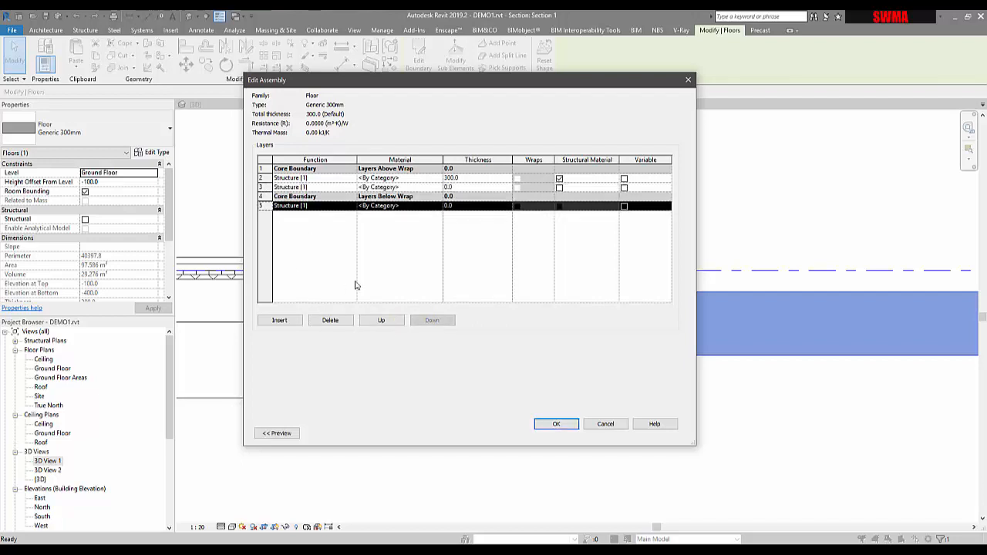
{"action": "left_click", "coordinate": [380, 321]}
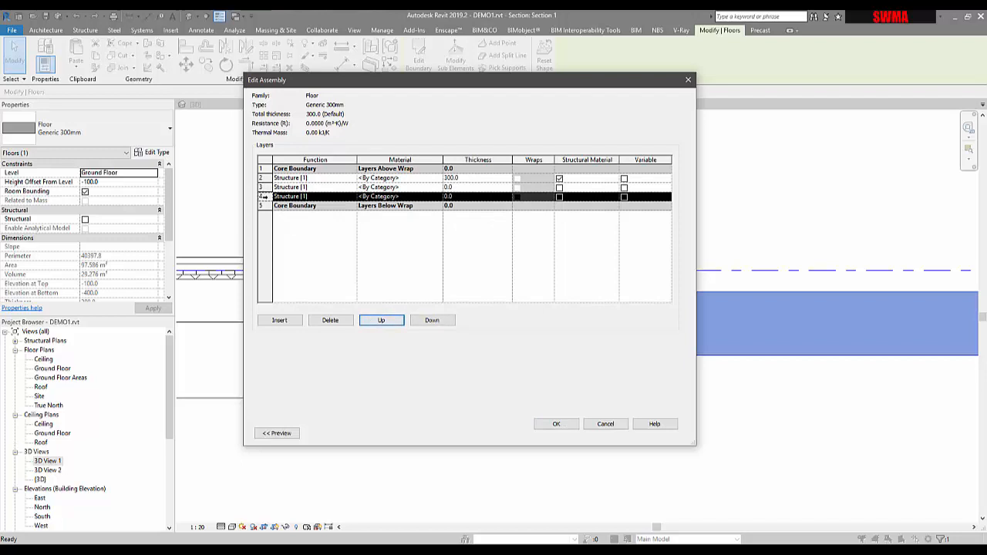
{"action": "left_click", "coordinate": [264, 178]}
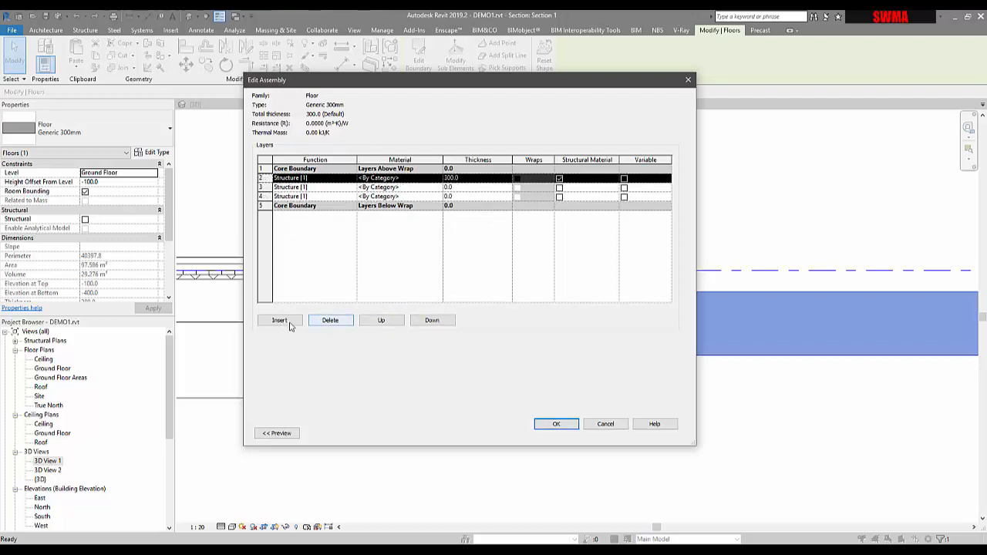
{"action": "left_click", "coordinate": [388, 324]}
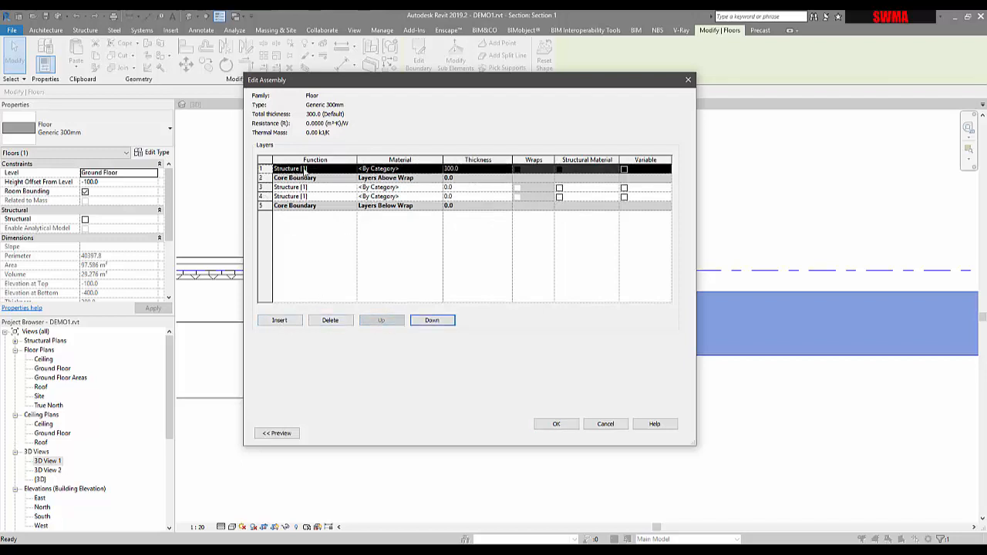
Set the layer thicknesses to 200 mm and 50 mm for the core layers and 50 mm for the top layer.
{"action": "left_click", "coordinate": [459, 197]}
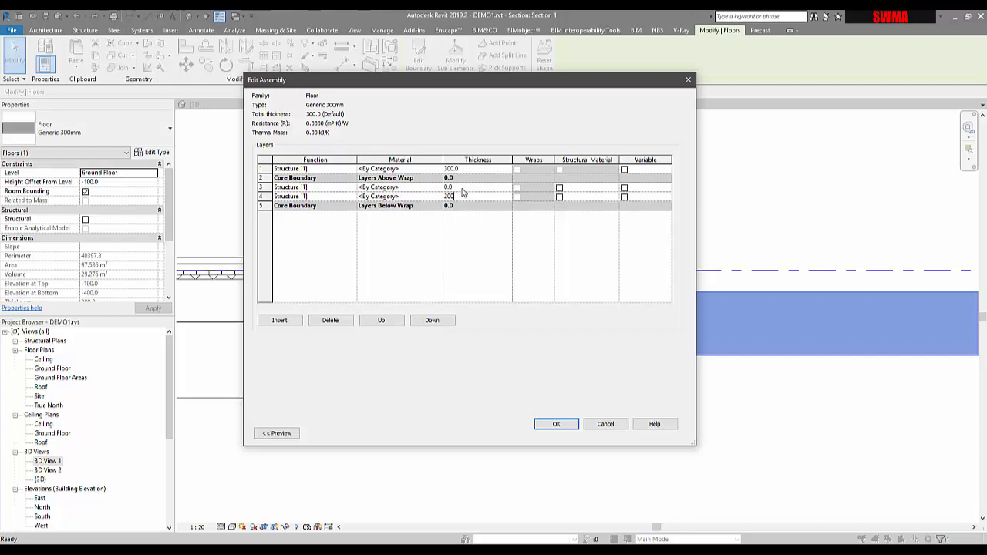
{"action": "left_click", "coordinate": [462, 187]}
{"action": "left_click", "coordinate": [463, 171]}
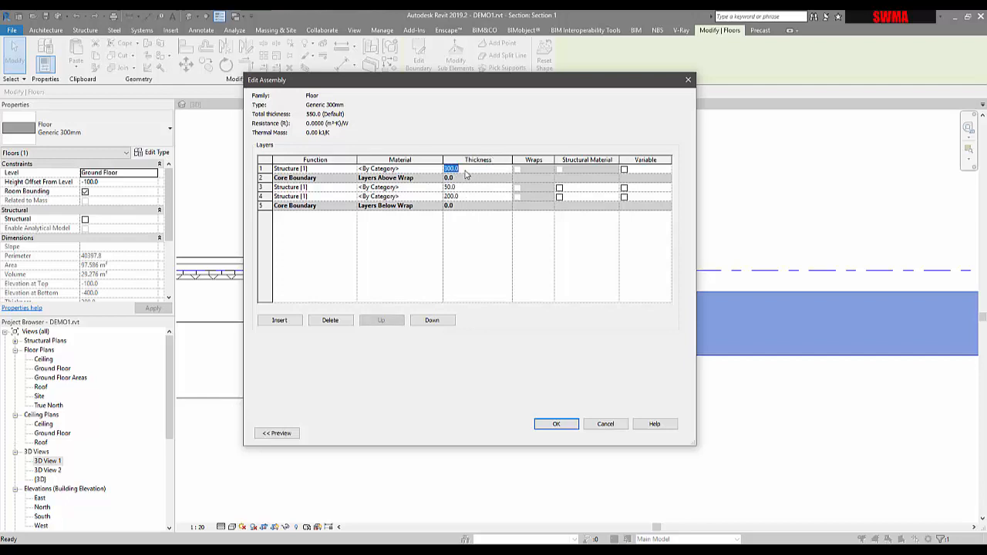
{"action": "type", "text": "50"}
Change the top layer's function to Finish 1 [4].
{"action": "left_click", "coordinate": [267, 170]}
{"action": "left_click", "coordinate": [349, 173]}
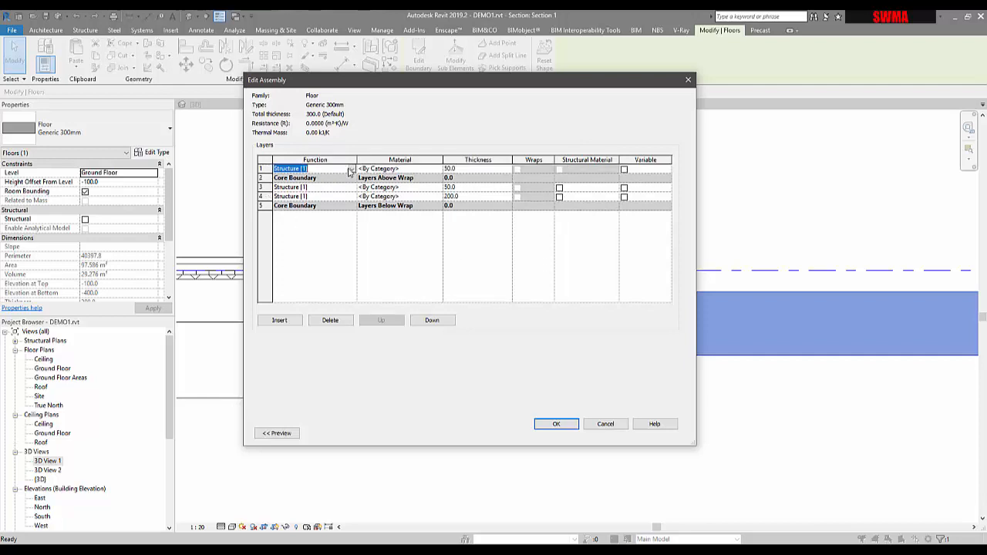
{"action": "left_click", "coordinate": [351, 169]}
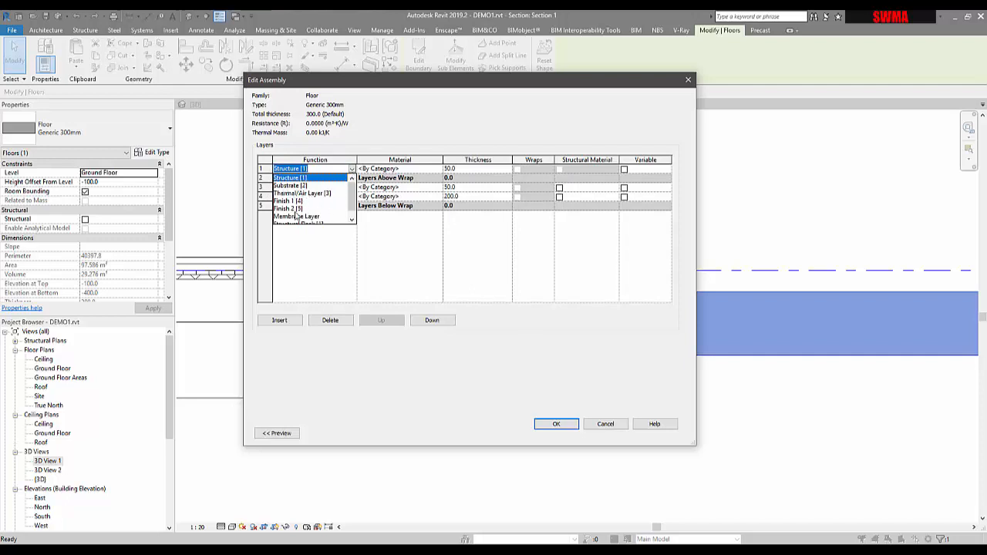
{"action": "scroll", "coordinate": [296, 216], "scroll_direction": "down", "scroll_amount": 1}
{"action": "scroll", "coordinate": [295, 216], "scroll_direction": "up", "scroll_amount": 1}
{"action": "left_click", "coordinate": [284, 202]}
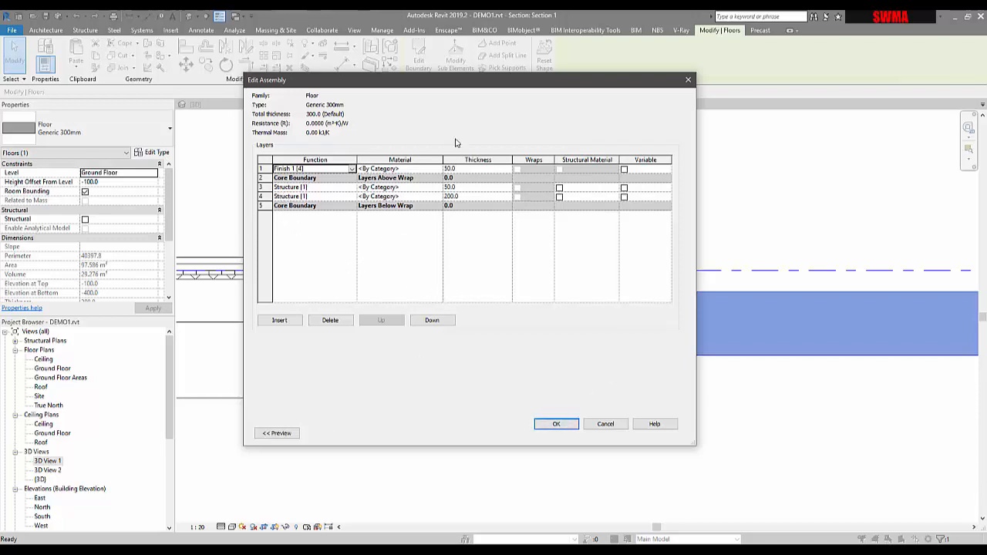
Open the assembly preview showing the Section: Modify type view.
{"action": "left_click_drag", "start_coordinate": [442, 84], "coordinate": [558, 85]}
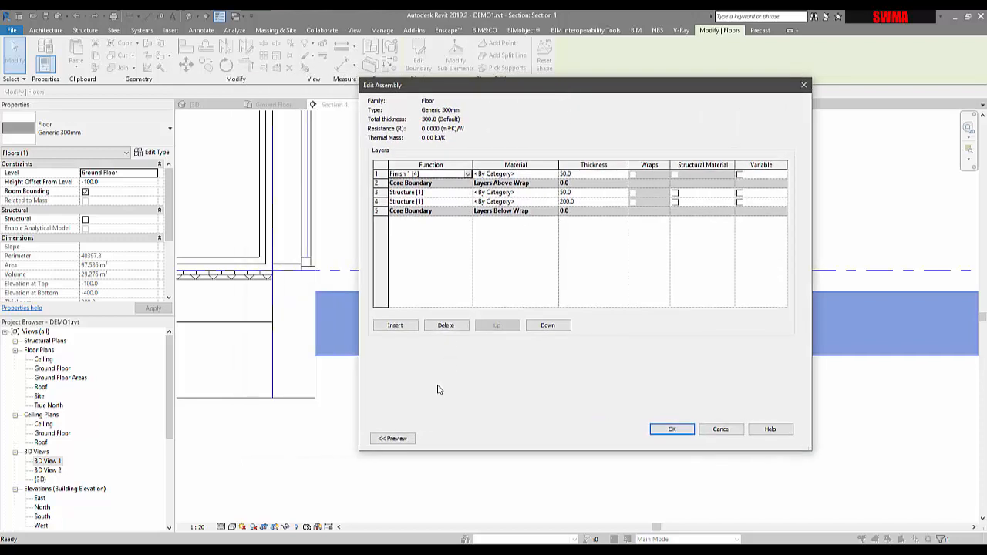
{"action": "left_click", "coordinate": [393, 436]}
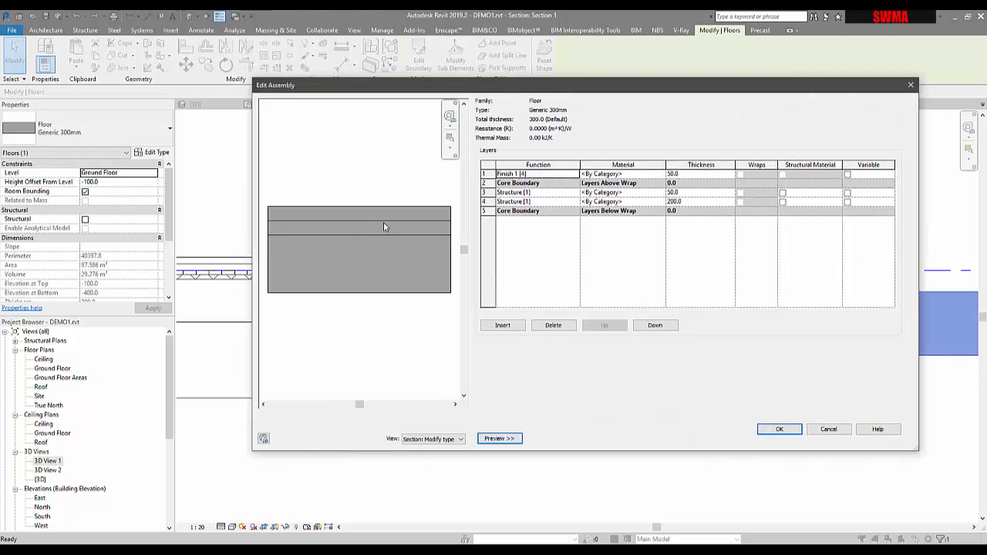
{"action": "left_click", "coordinate": [435, 440]}
{"action": "left_click", "coordinate": [435, 440]}
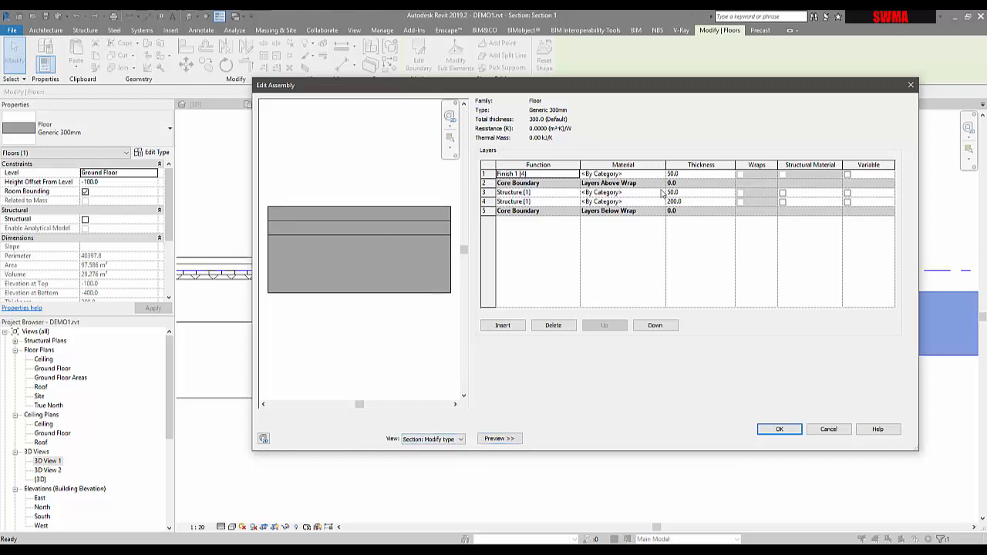
Set the layer thicknesses to 40 mm for the finish, 75 mm and 300 mm for the structure layers, and apply.
{"action": "left_click", "coordinate": [691, 193]}
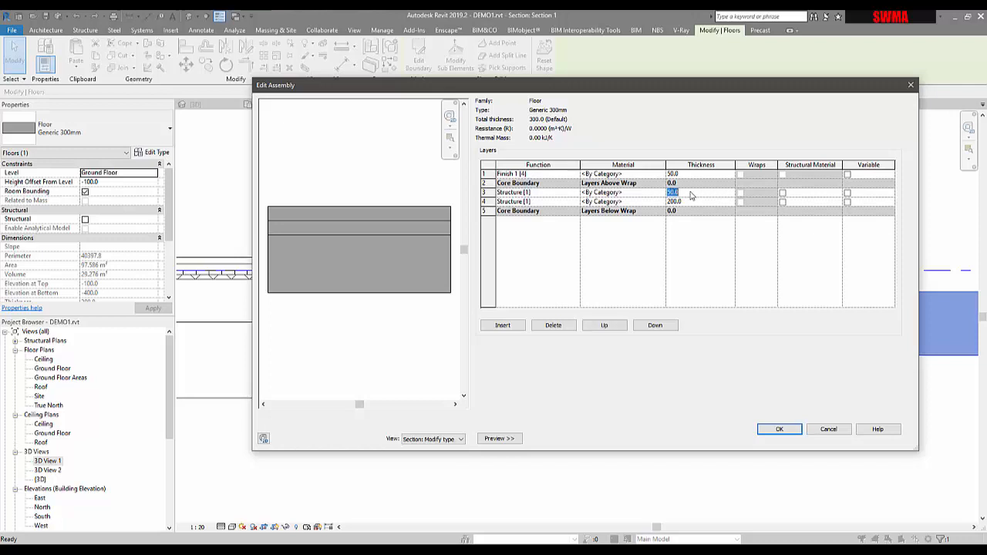
{"action": "type", "text": "75"}
{"action": "key", "text": "Tab"}
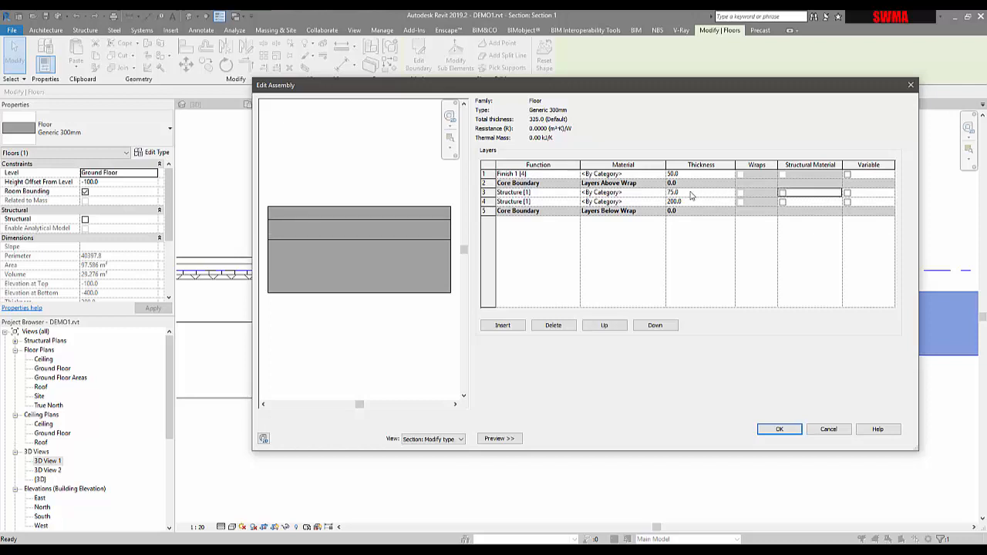
{"action": "left_click", "coordinate": [688, 193]}
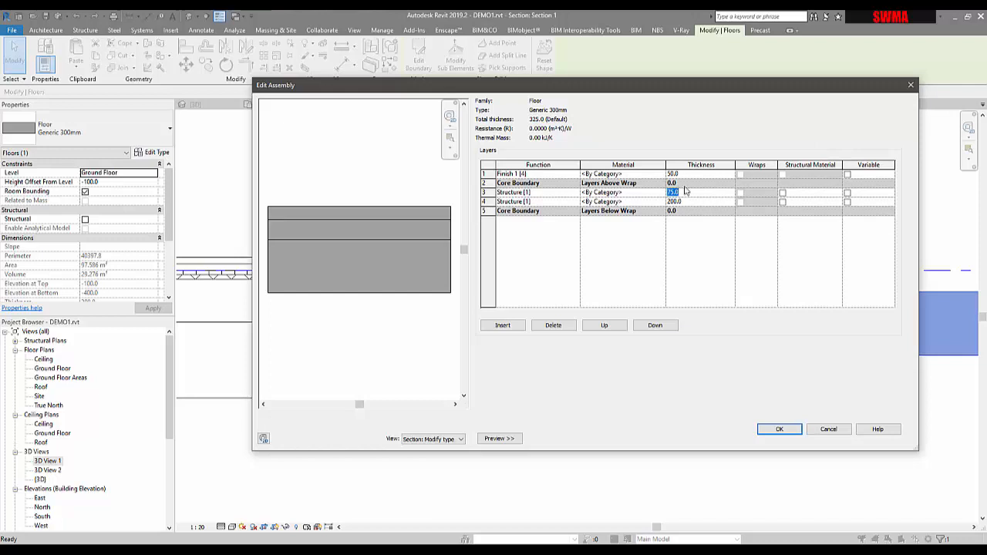
{"action": "left_click", "coordinate": [686, 176]}
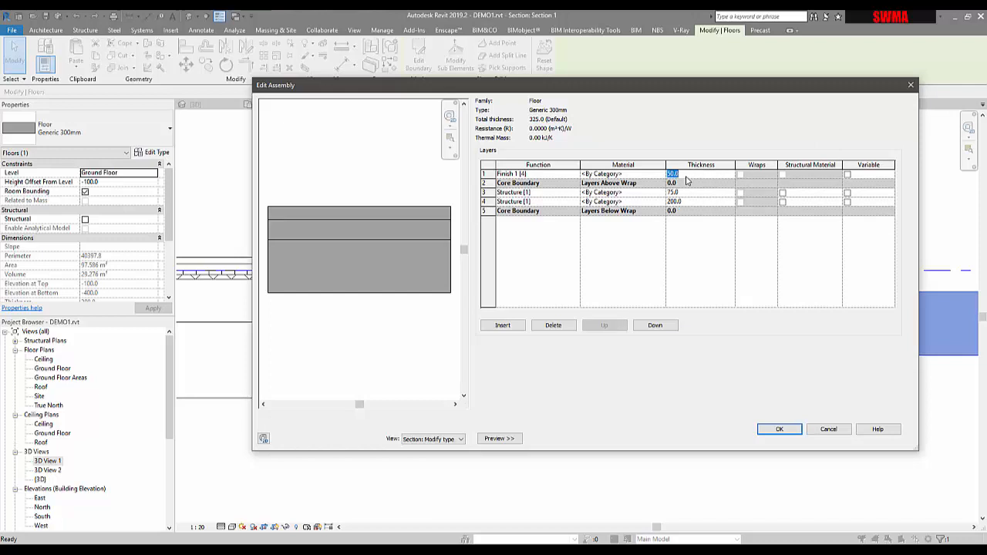
{"action": "type", "text": "40"}
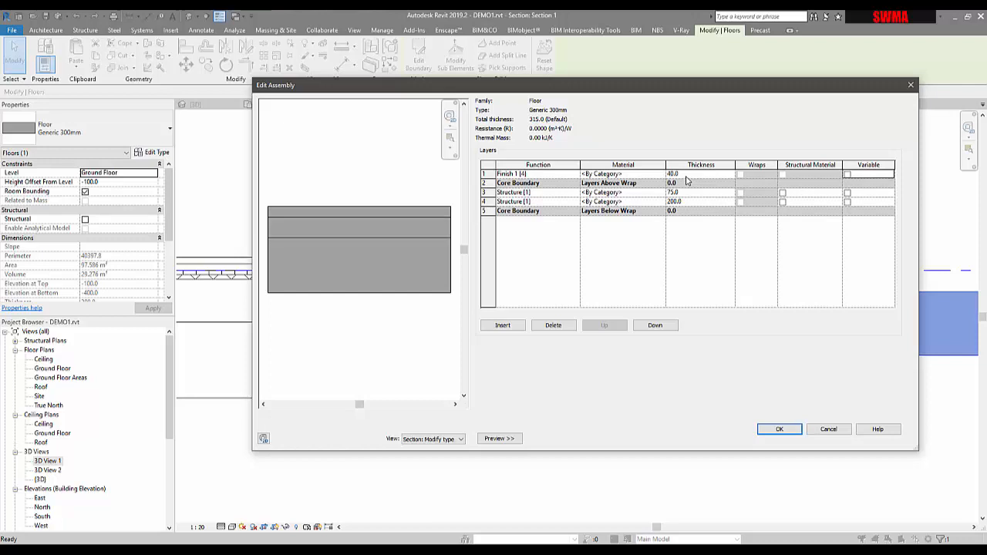
{"action": "left_click", "coordinate": [690, 202]}
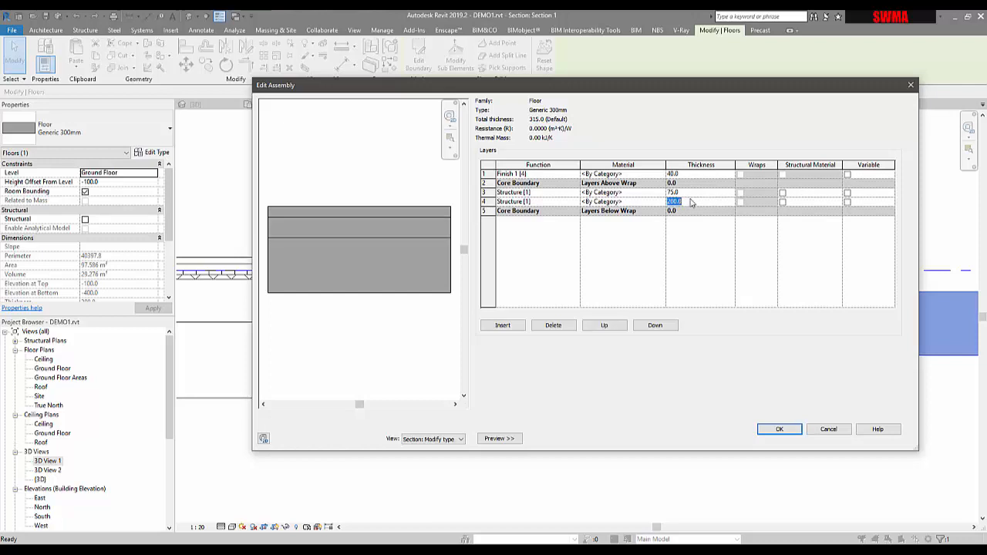
{"action": "type", "text": "300"}
{"action": "key", "text": "Tab"}
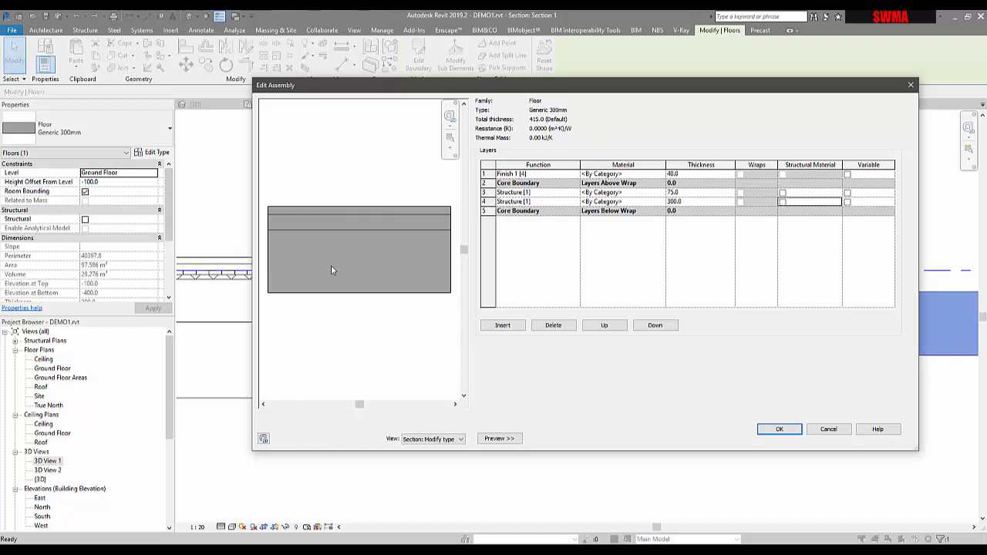
{"action": "left_click", "coordinate": [777, 431]}
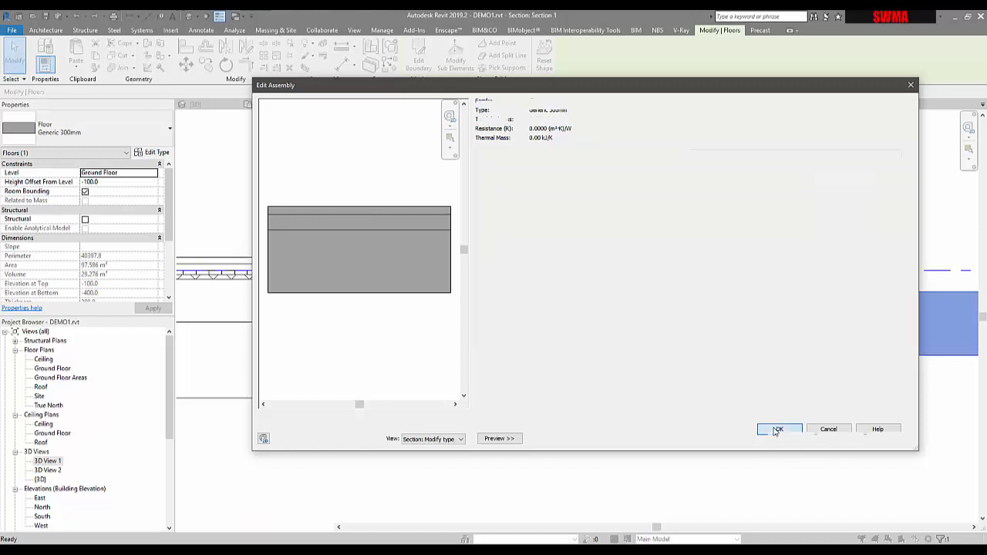
{"action": "left_click", "coordinate": [781, 433]}
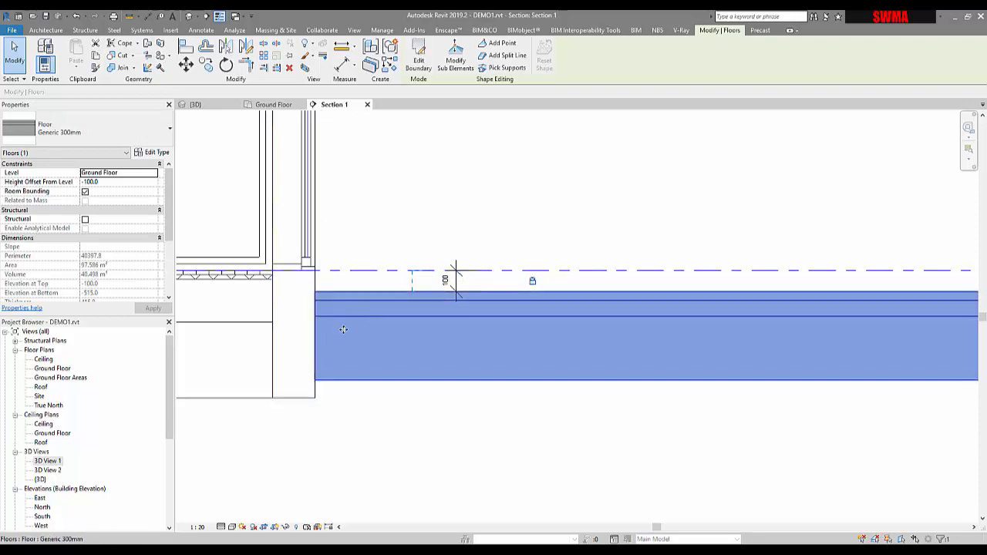
Select the courtyard floor slab again and open the layer structure of its floor type.
{"action": "left_click", "coordinate": [405, 449]}
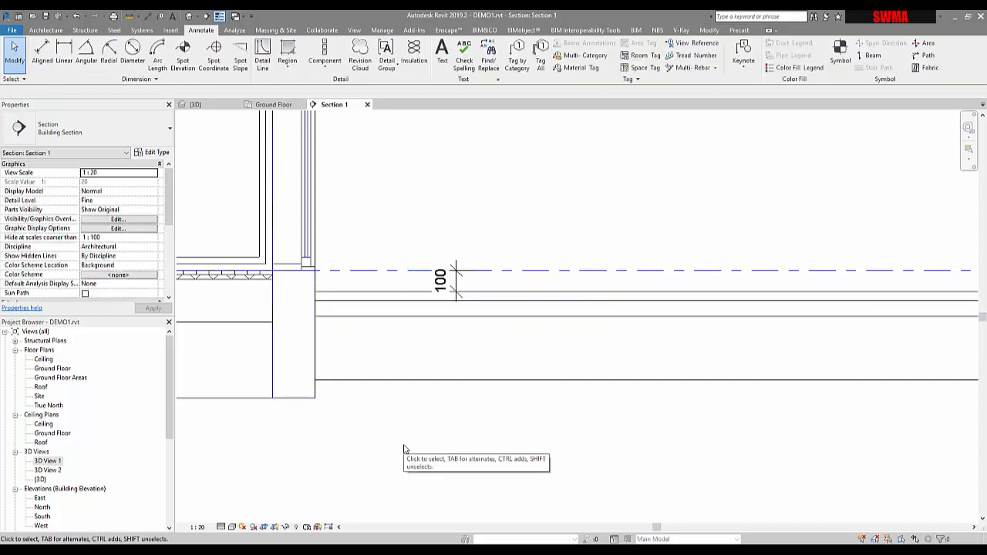
{"action": "scroll", "coordinate": [428, 436], "scroll_direction": "down", "scroll_amount": 3}
{"action": "scroll", "coordinate": [413, 374], "scroll_direction": "up", "scroll_amount": 2}
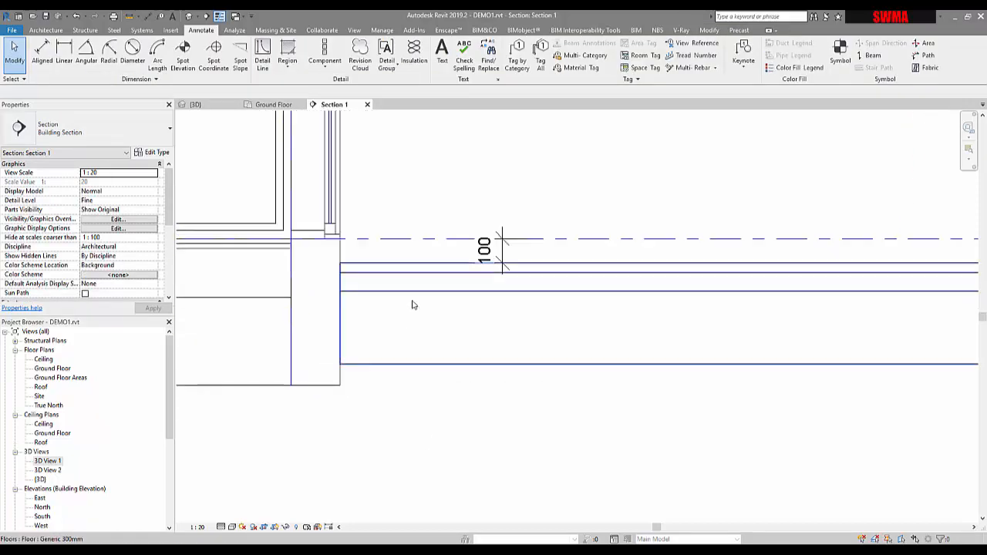
{"action": "left_click", "coordinate": [410, 289]}
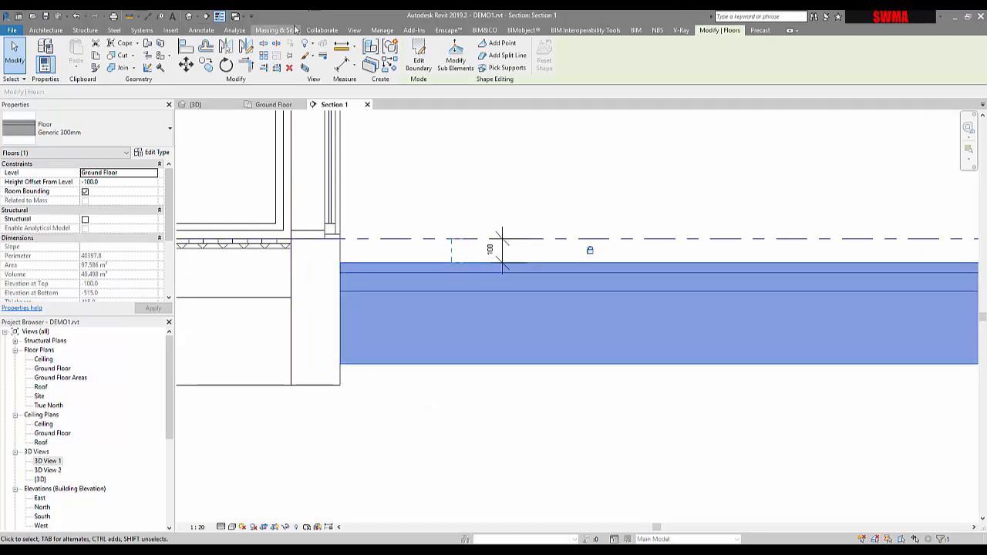
{"action": "left_click", "coordinate": [200, 29]}
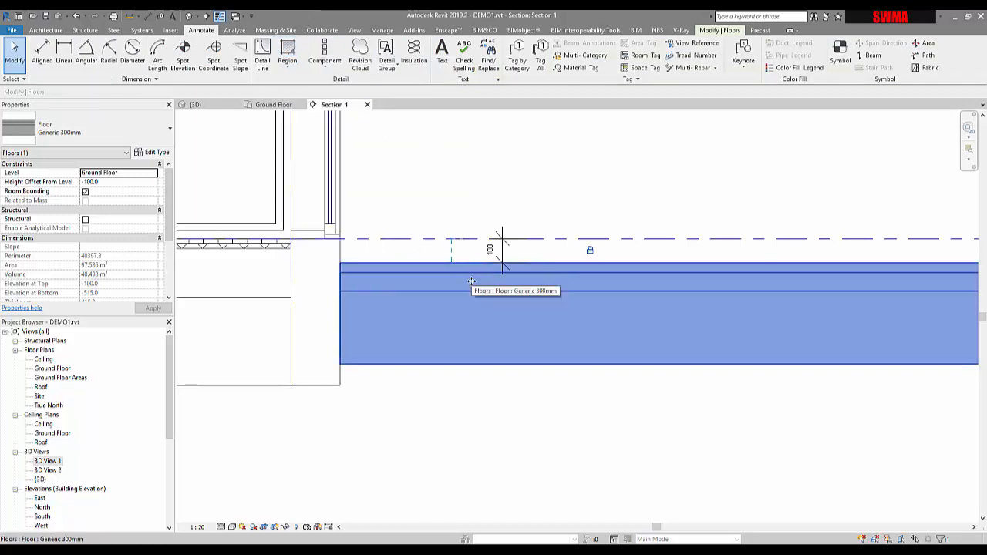
{"action": "left_click", "coordinate": [152, 152]}
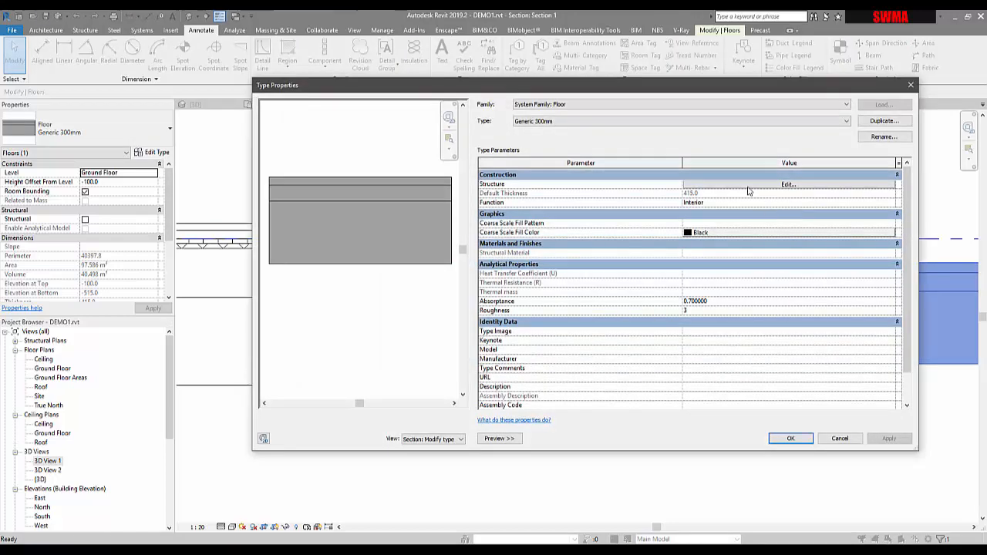
{"action": "left_click", "coordinate": [787, 184]}
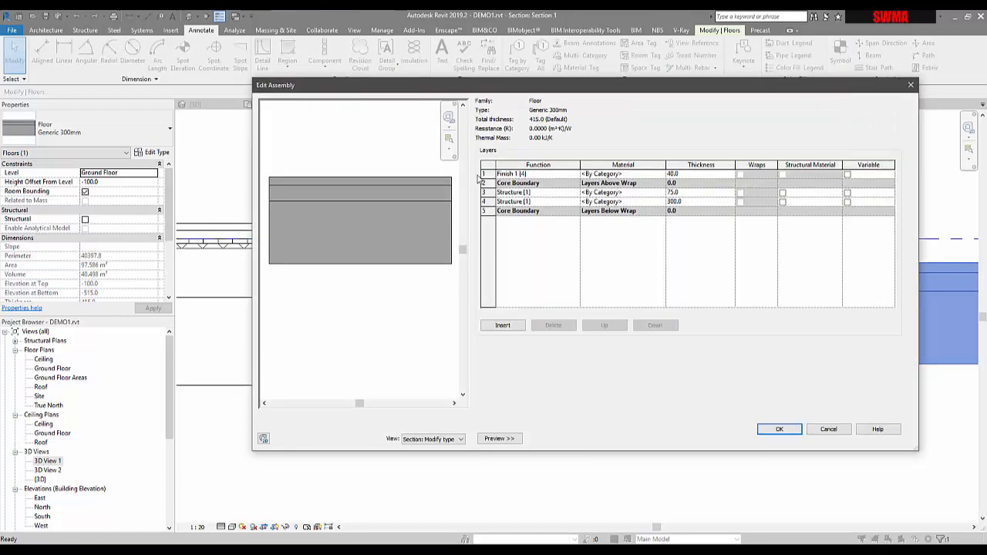
Browse the project materials for the finish layer without changing its material.
{"action": "left_click", "coordinate": [663, 174]}
{"action": "left_click", "coordinate": [663, 175]}
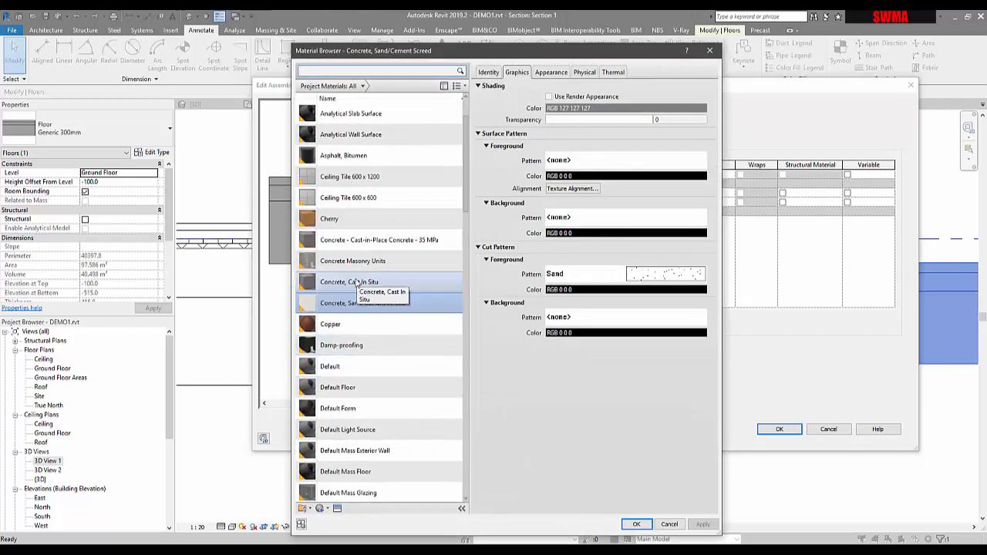
{"action": "scroll", "coordinate": [360, 351], "scroll_direction": "up", "scroll_amount": 2}
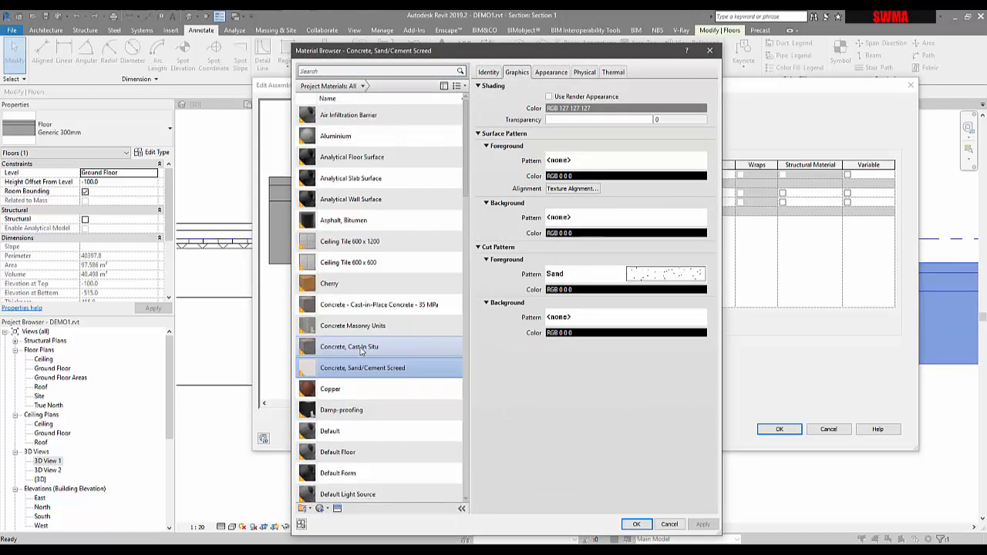
{"action": "scroll", "coordinate": [321, 345], "scroll_direction": "down", "scroll_amount": 7}
{"action": "scroll", "coordinate": [321, 346], "scroll_direction": "down", "scroll_amount": 4}
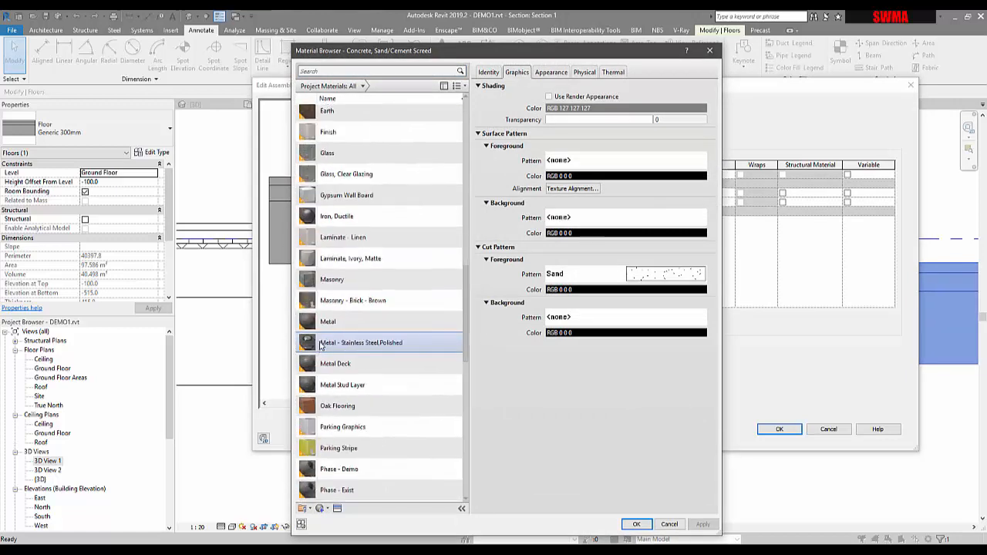
{"action": "scroll", "coordinate": [321, 346], "scroll_direction": "up", "scroll_amount": 11}
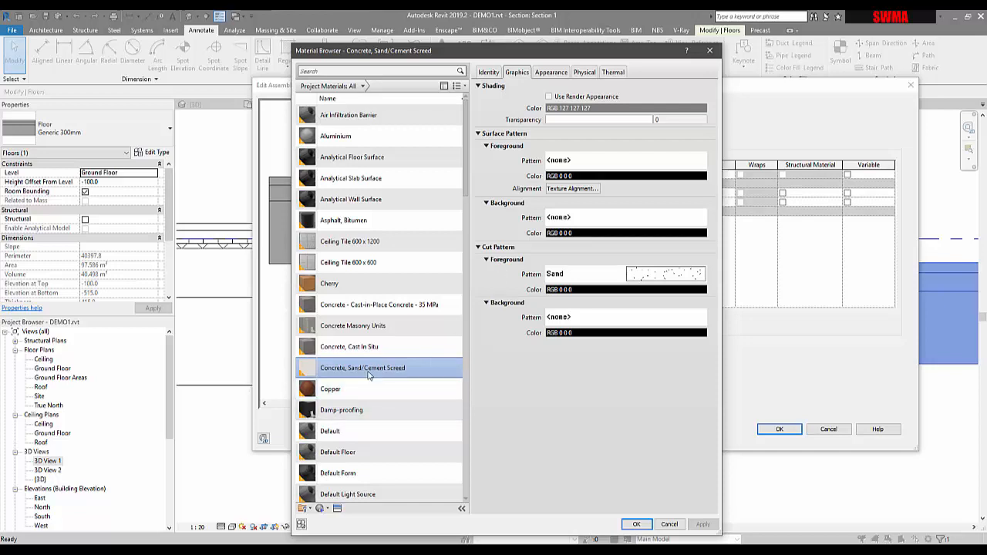
{"action": "left_click", "coordinate": [663, 524]}
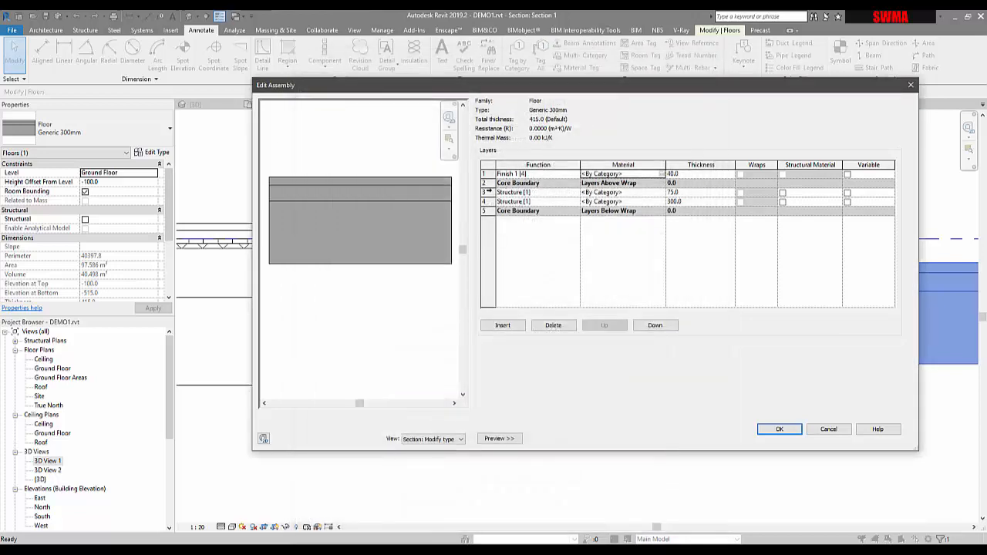
Review the first structure layer's material appearance and close the assembly and type dialogs.
{"action": "left_click", "coordinate": [544, 193]}
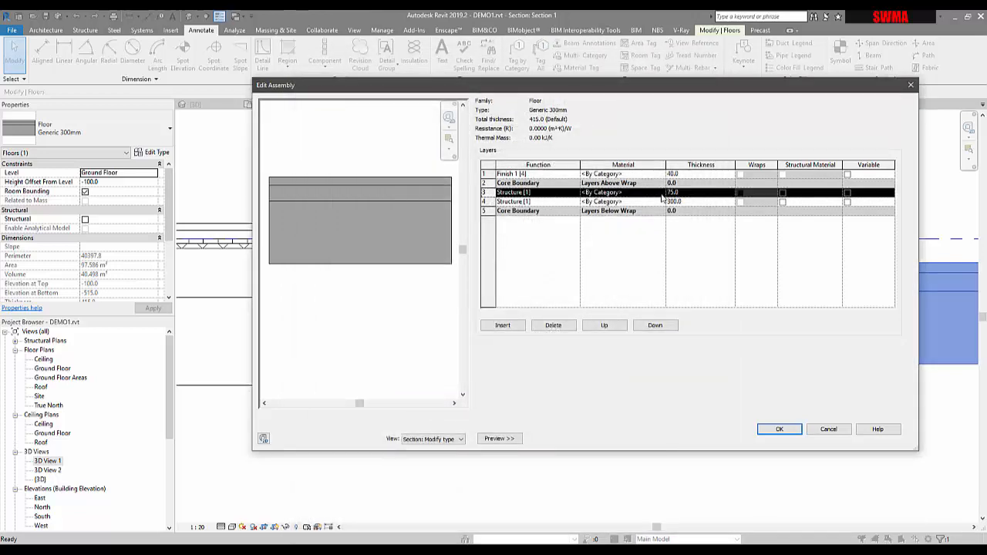
{"action": "left_click", "coordinate": [661, 195]}
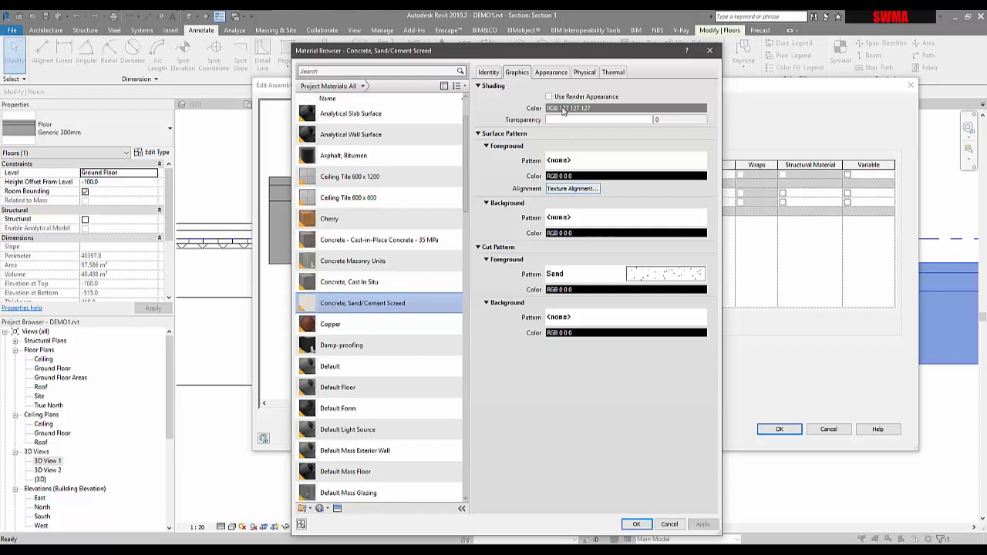
{"action": "left_click", "coordinate": [551, 72]}
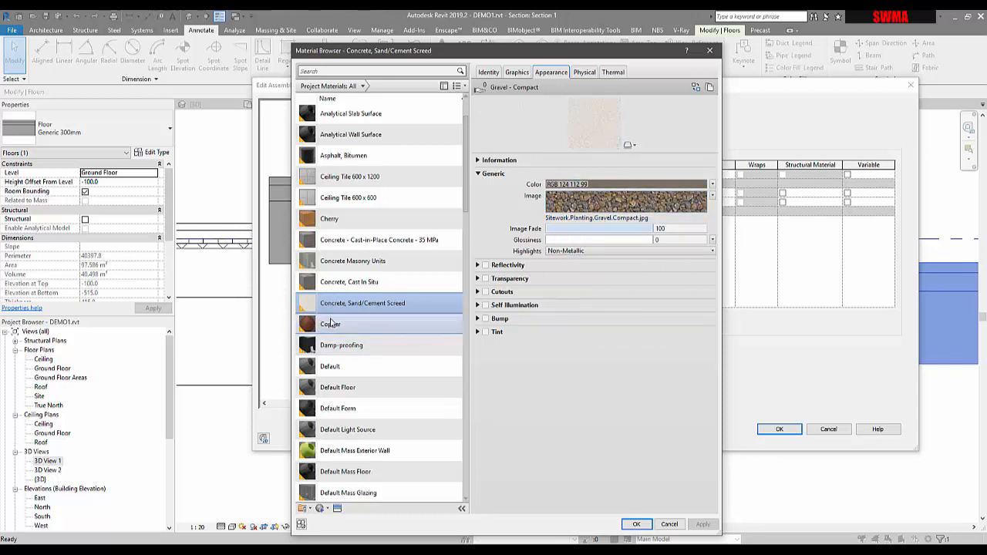
{"action": "scroll", "coordinate": [363, 232], "scroll_direction": "up", "scroll_amount": 2}
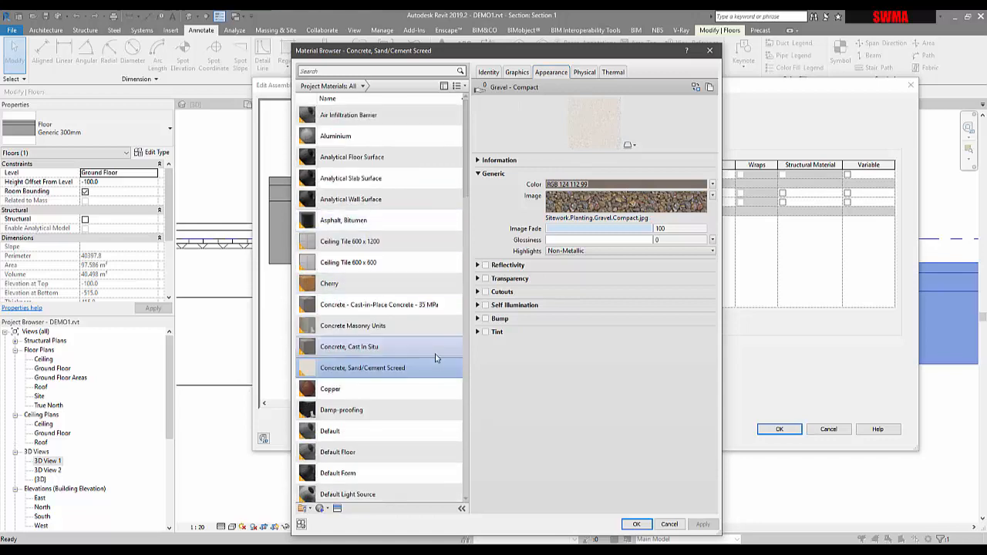
{"action": "left_click", "coordinate": [636, 524]}
{"action": "left_click", "coordinate": [779, 429]}
{"action": "left_click", "coordinate": [777, 429]}
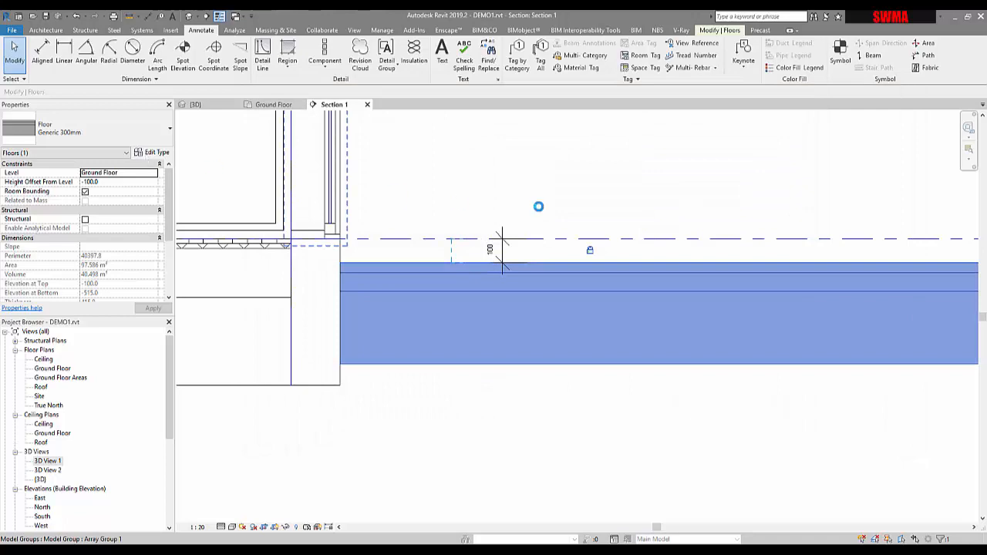
Reopen the floor type's layer structure and pick Concrete Masonry Units as the finish layer's material.
{"action": "left_click", "coordinate": [157, 152]}
{"action": "left_click", "coordinate": [763, 182]}
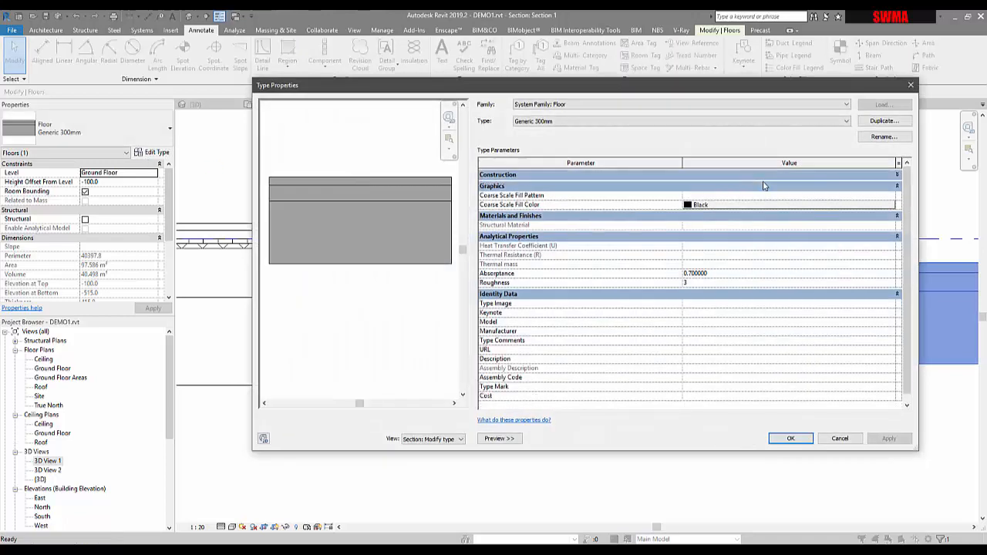
{"action": "left_click", "coordinate": [764, 179]}
{"action": "left_click", "coordinate": [763, 190]}
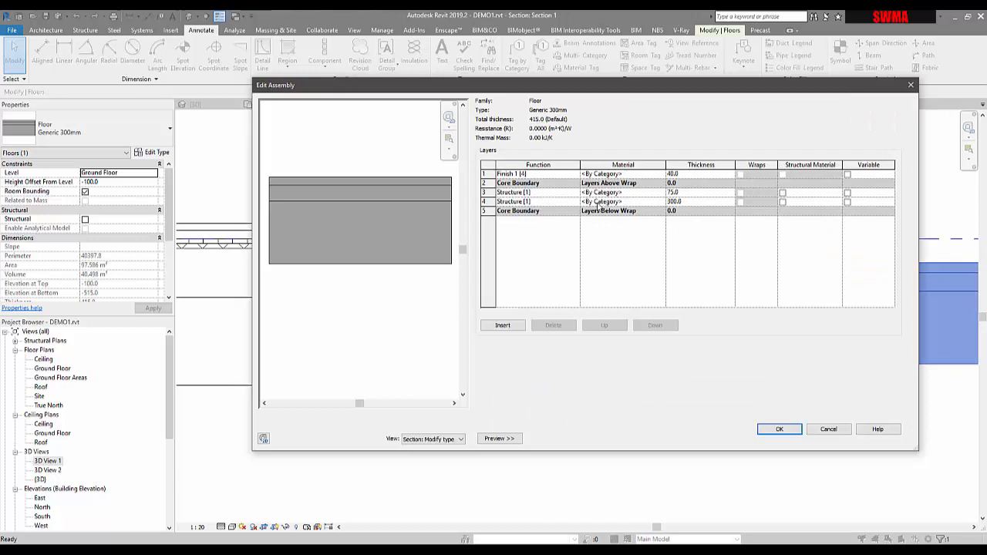
{"action": "left_click", "coordinate": [731, 176]}
{"action": "left_click", "coordinate": [661, 176]}
{"action": "left_click", "coordinate": [661, 176]}
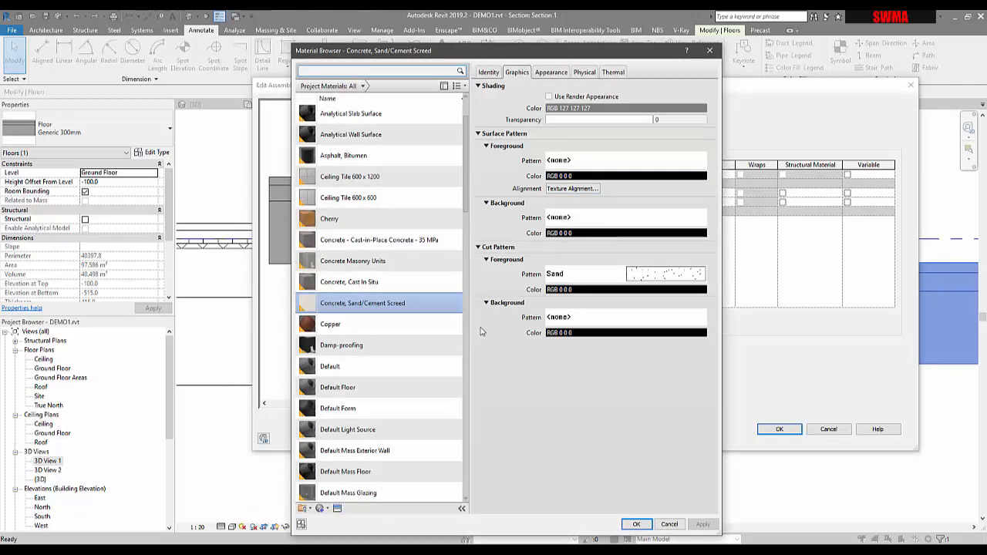
{"action": "left_click", "coordinate": [345, 260]}
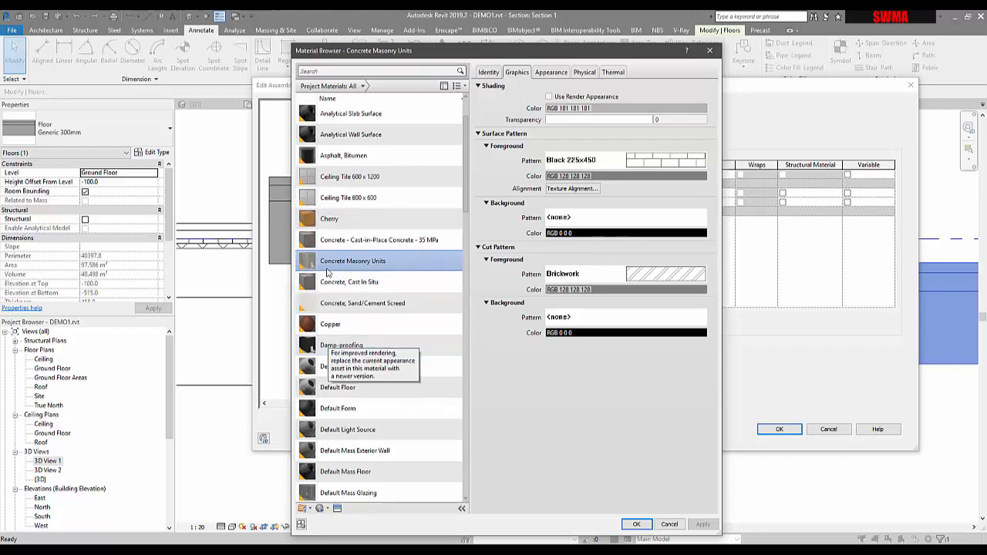
Preview the Concrete Masonry Units appearance on a cube scene and confirm it for the finish layer.
{"action": "scroll", "coordinate": [341, 233], "scroll_direction": "up", "scroll_amount": 3}
{"action": "scroll", "coordinate": [342, 233], "scroll_direction": "down", "scroll_amount": 20}
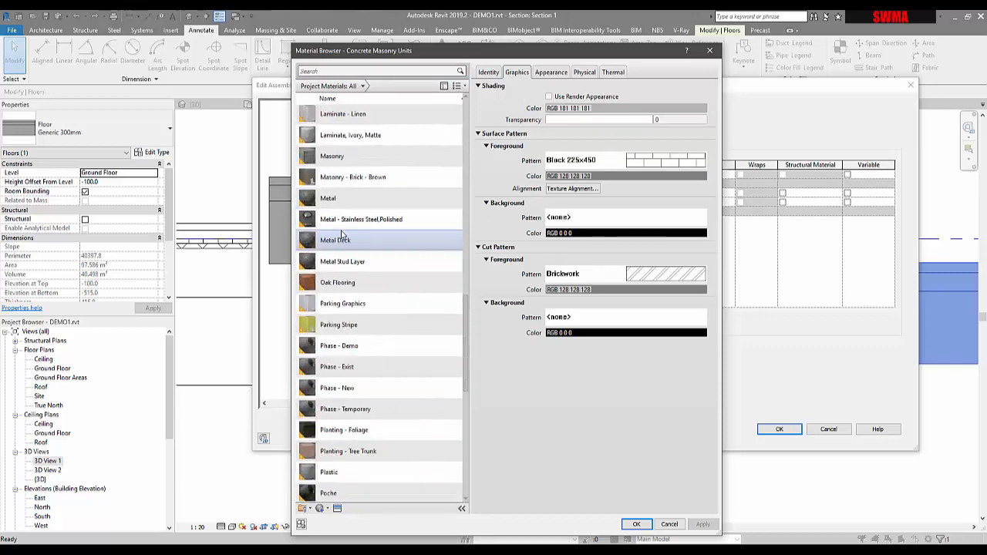
{"action": "scroll", "coordinate": [341, 233], "scroll_direction": "up", "scroll_amount": 15}
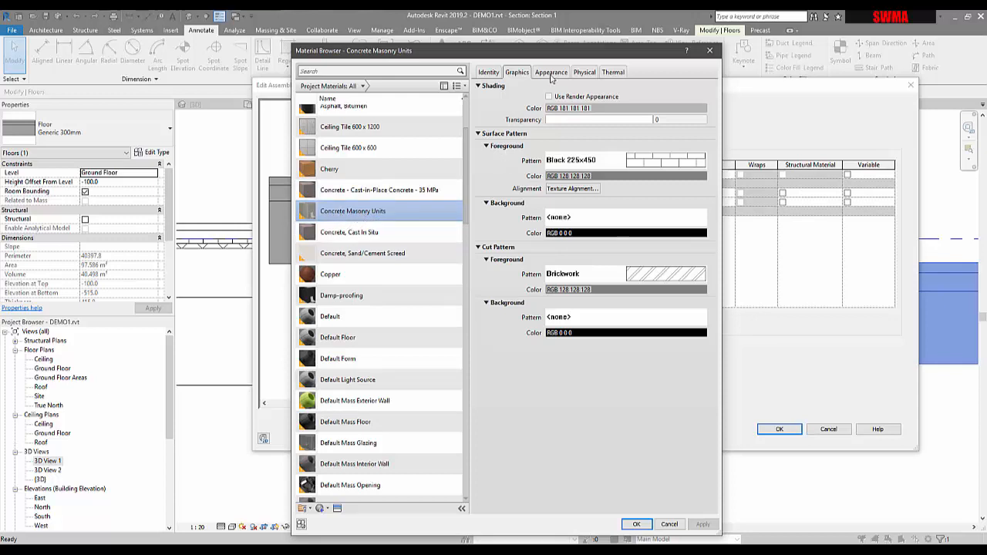
{"action": "left_click", "coordinate": [552, 73]}
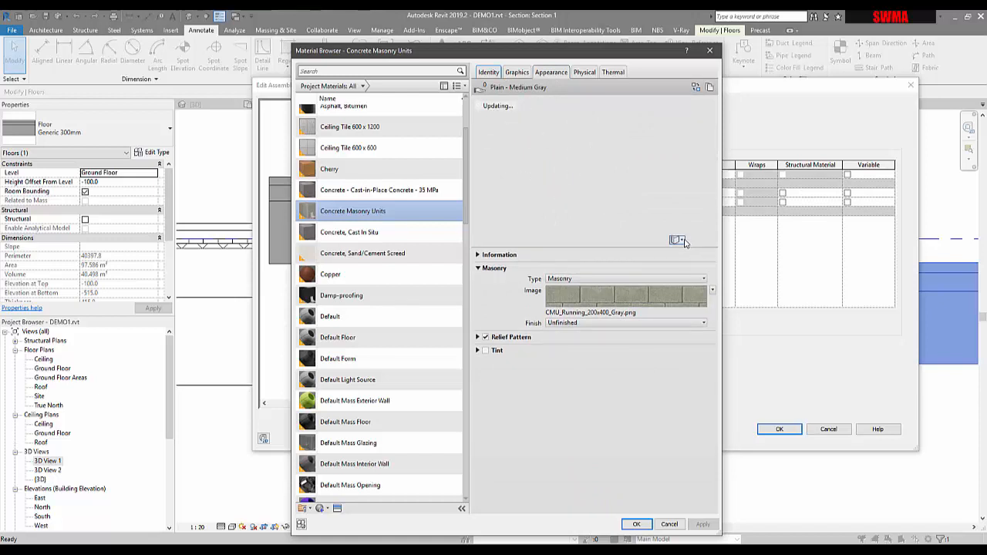
{"action": "left_click", "coordinate": [678, 240]}
{"action": "mouse_move", "coordinate": [675, 253]}
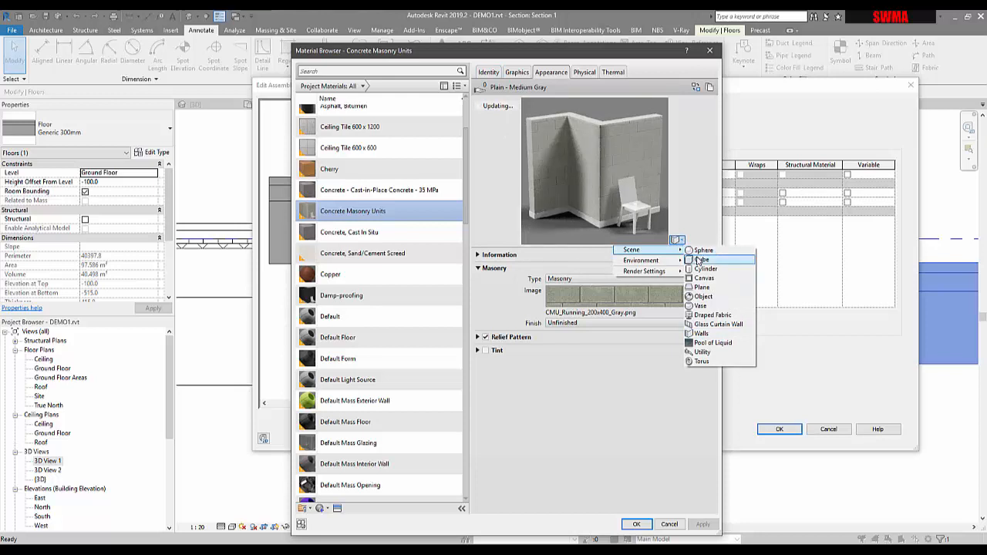
{"action": "left_click", "coordinate": [699, 254]}
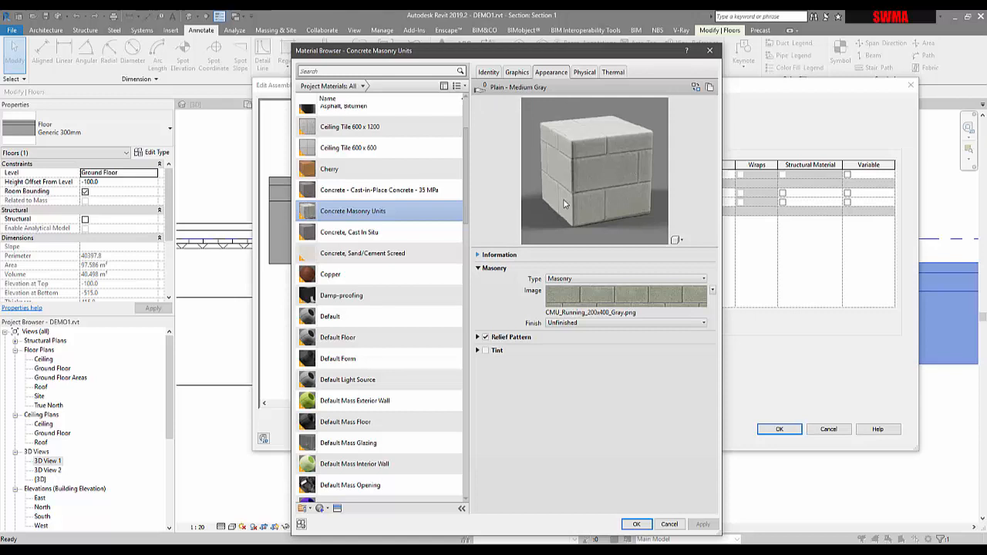
{"action": "left_click", "coordinate": [518, 72]}
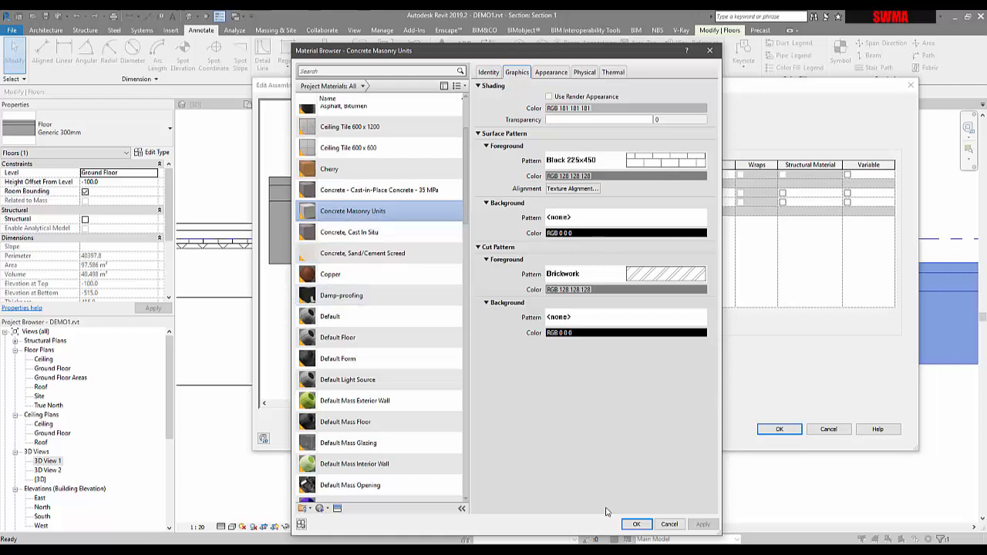
{"action": "left_click", "coordinate": [637, 525]}
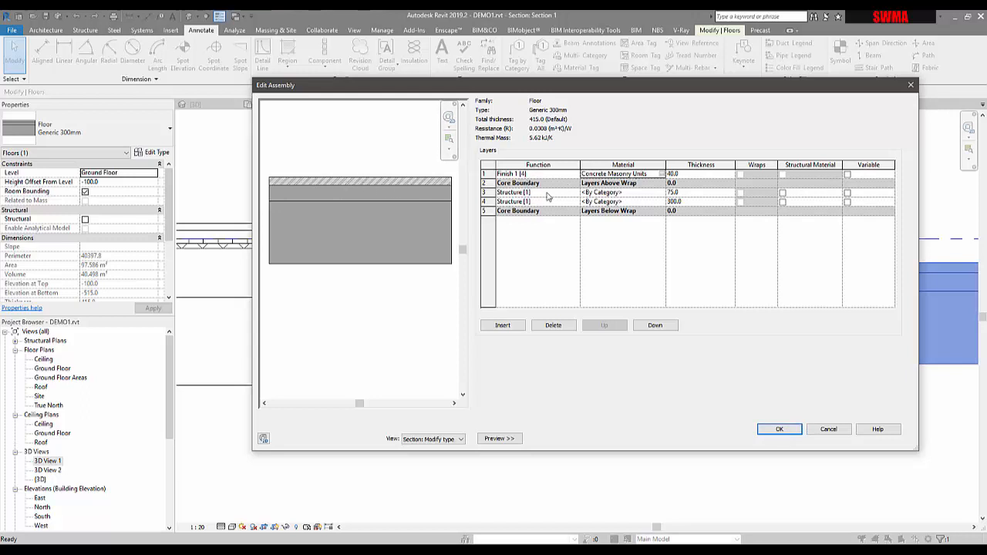
Create a new material named SWMA SAND and assign it to the first structure layer.
{"action": "left_click", "coordinate": [662, 193]}
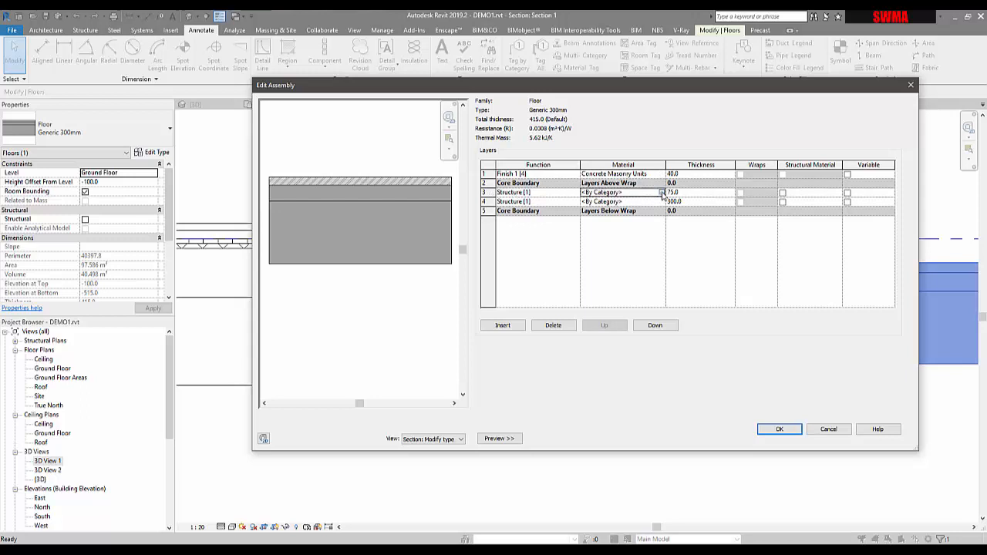
{"action": "left_click", "coordinate": [662, 193]}
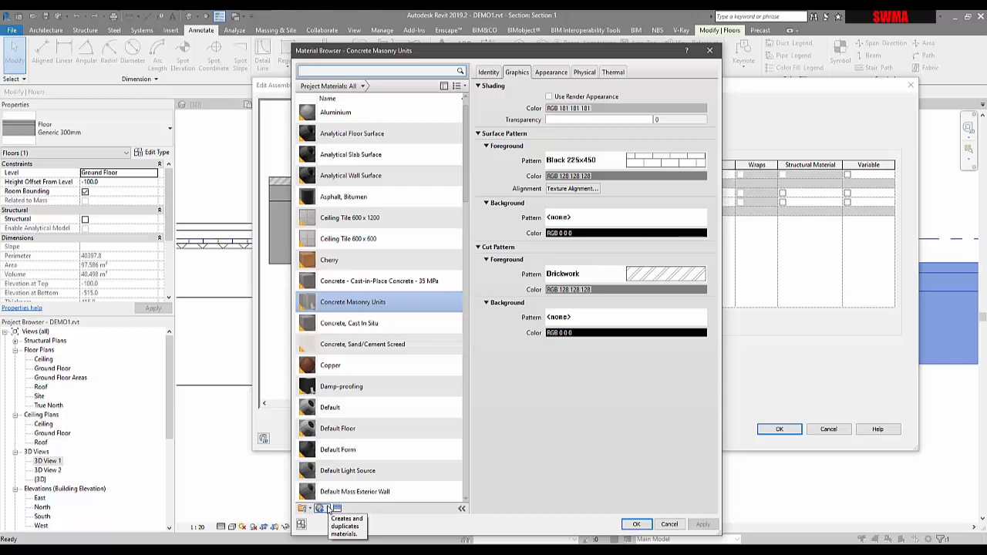
{"action": "left_click", "coordinate": [327, 510]}
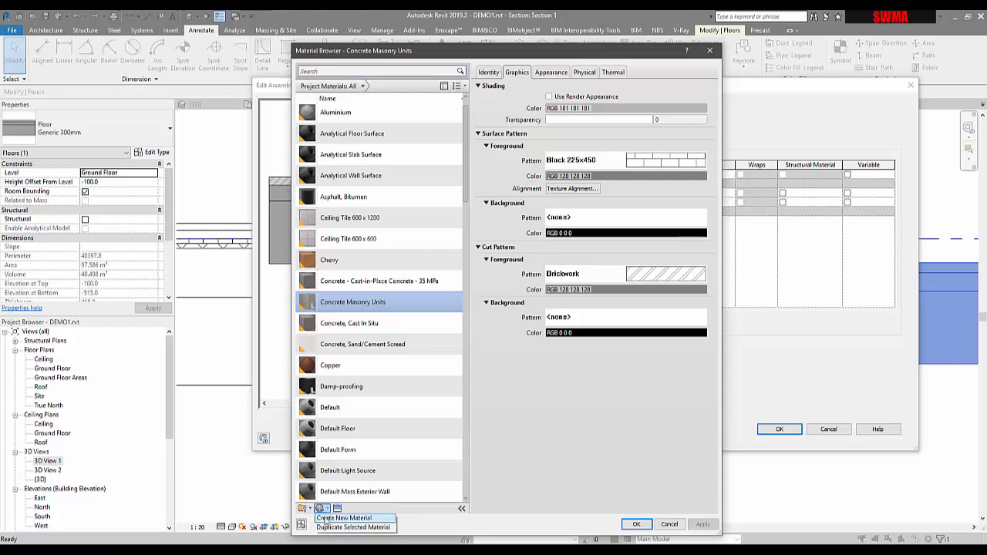
{"action": "left_click", "coordinate": [325, 518]}
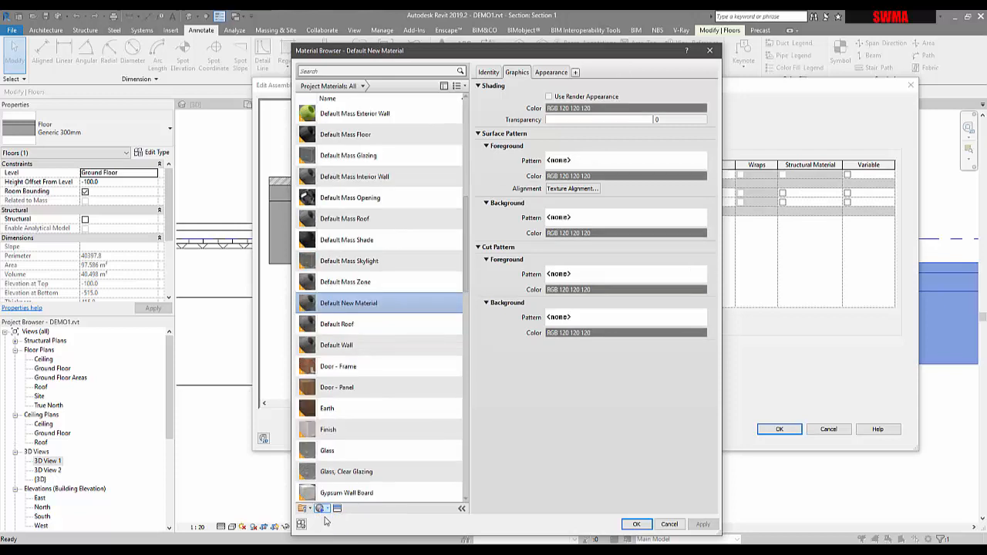
{"action": "right_click", "coordinate": [340, 303]}
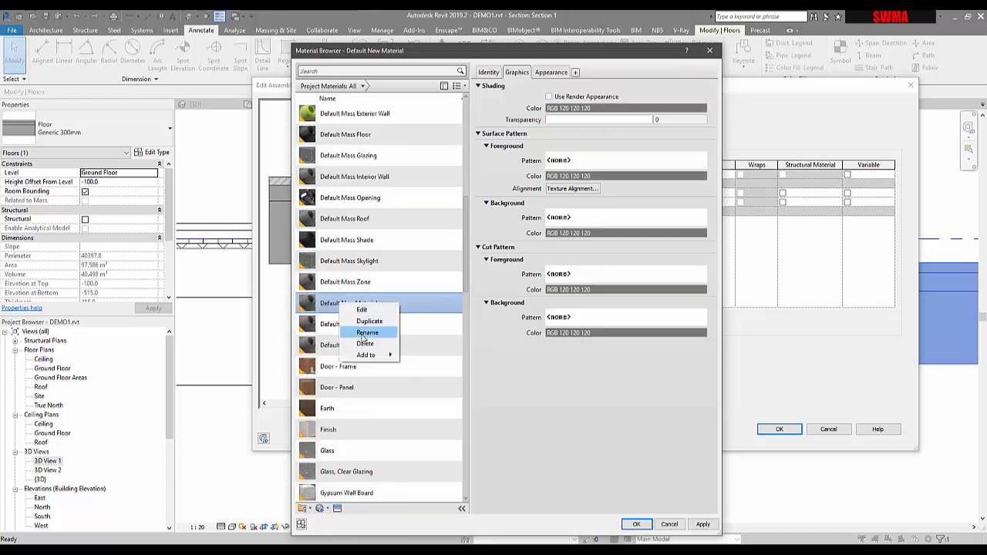
{"action": "left_click", "coordinate": [365, 333]}
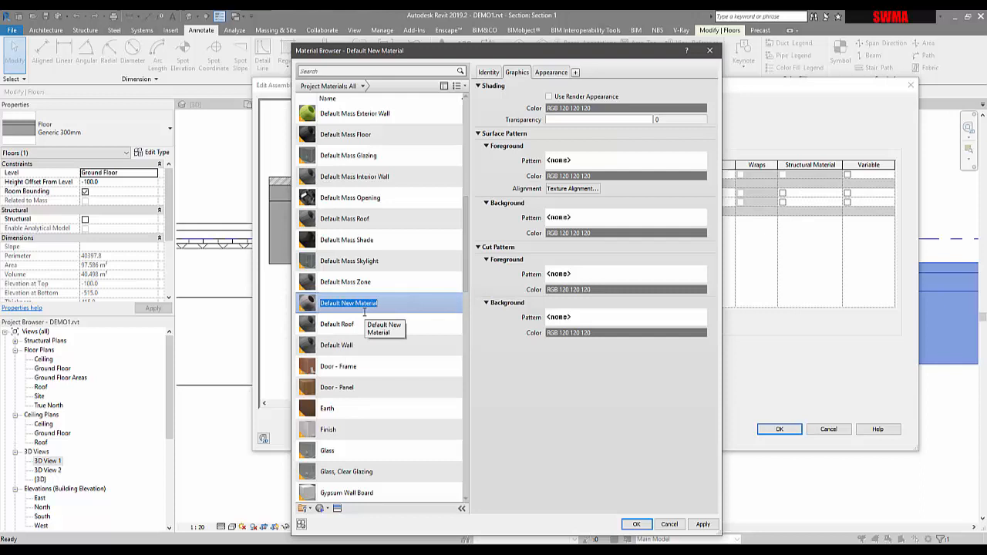
{"action": "type", "text": "SWMA SAND"}
{"action": "left_click", "coordinate": [637, 525]}
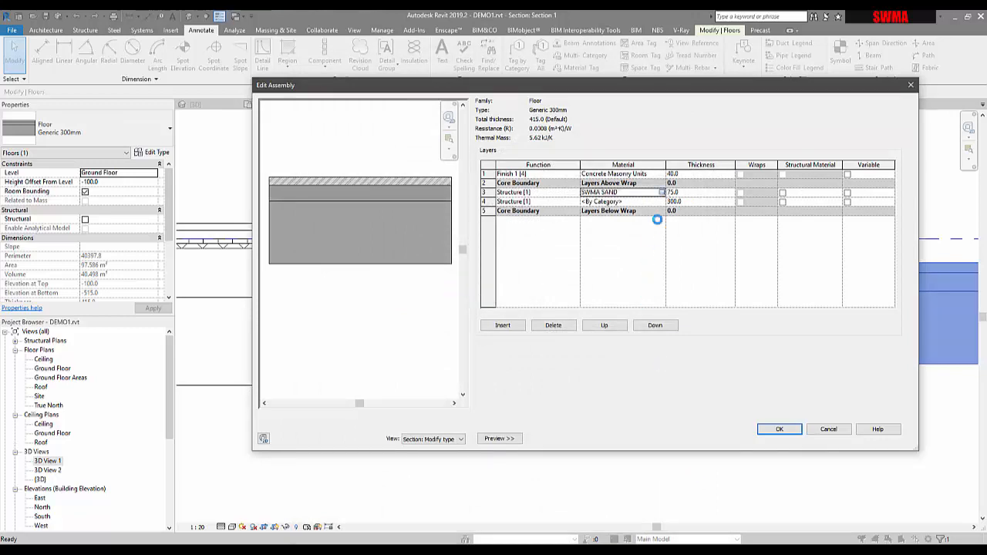
Replace the SWMA SAND material's appearance with the Sand asset found by searching the asset library.
{"action": "left_click", "coordinate": [661, 194]}
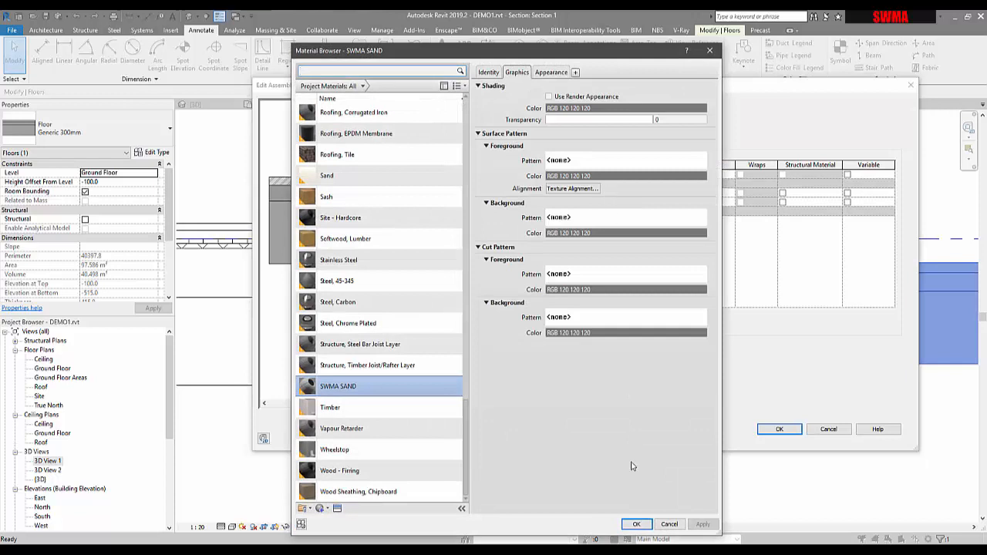
{"action": "left_click", "coordinate": [842, 549]}
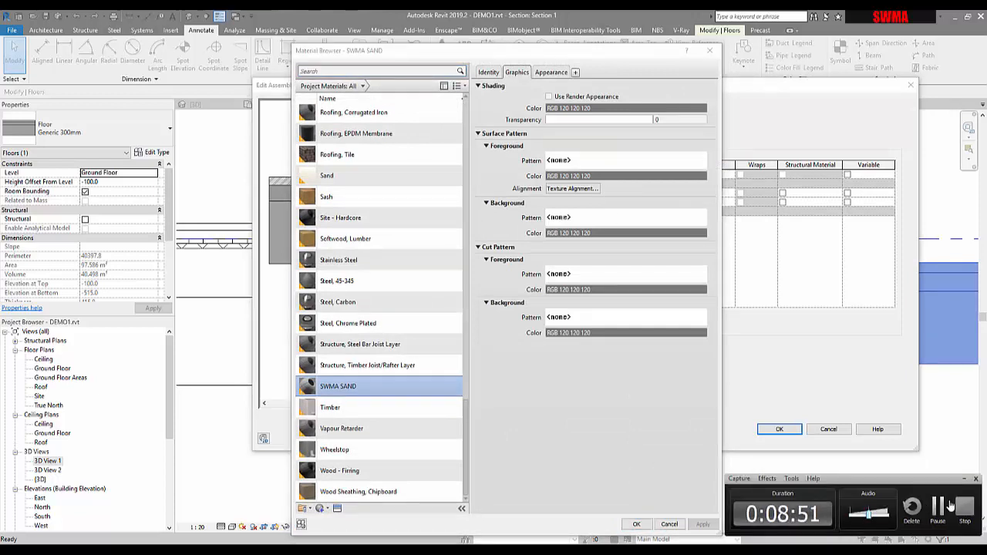
{"action": "left_click", "coordinate": [938, 507]}
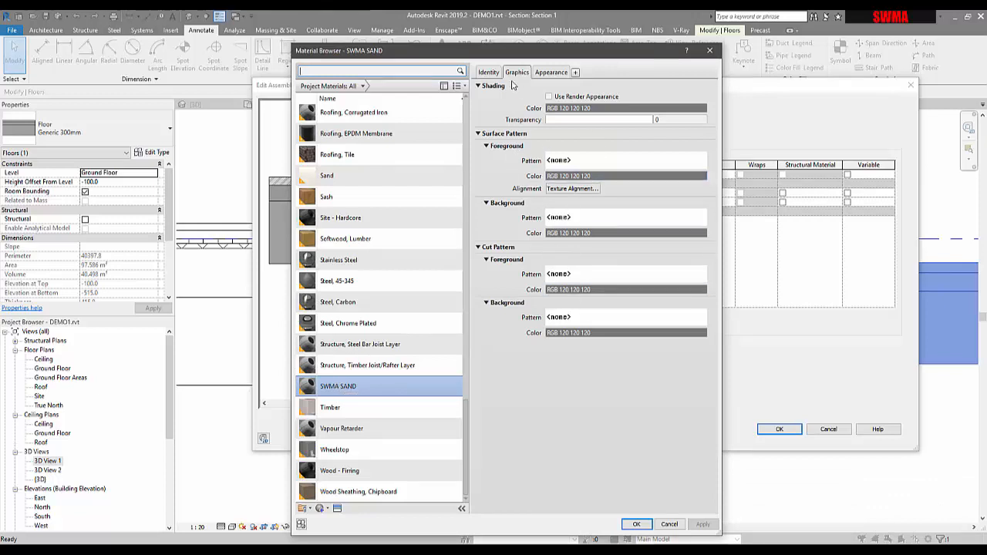
{"action": "left_click", "coordinate": [548, 75]}
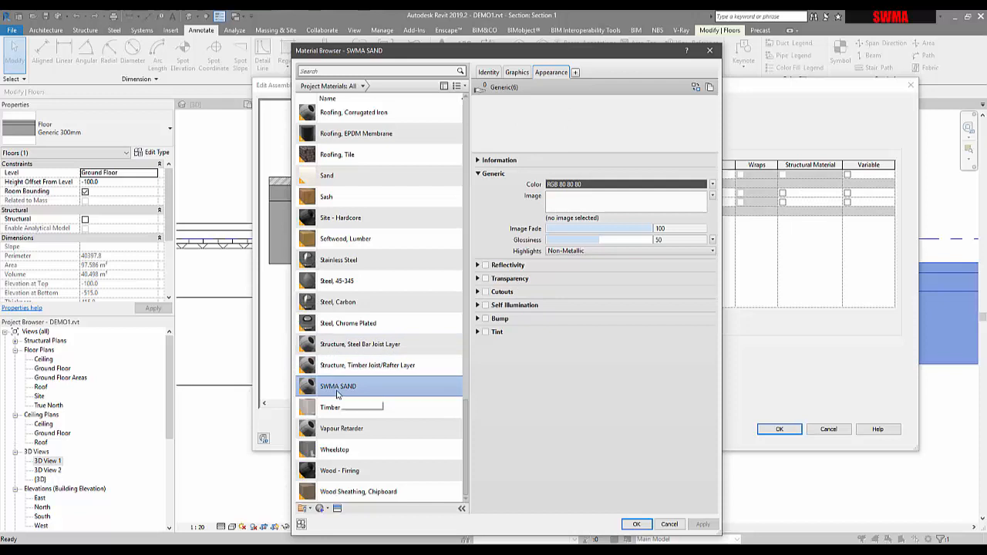
{"action": "left_click", "coordinate": [337, 509]}
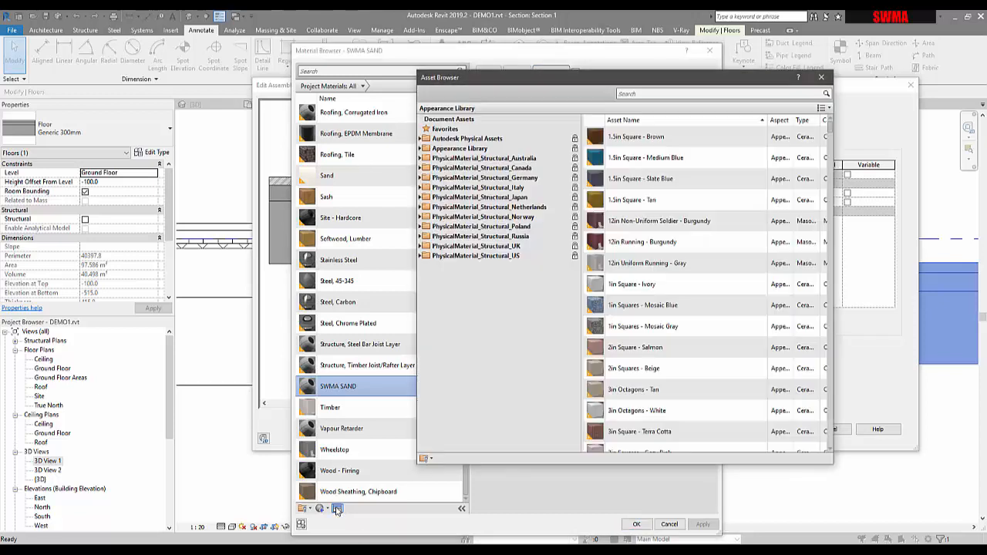
{"action": "left_click", "coordinate": [688, 94]}
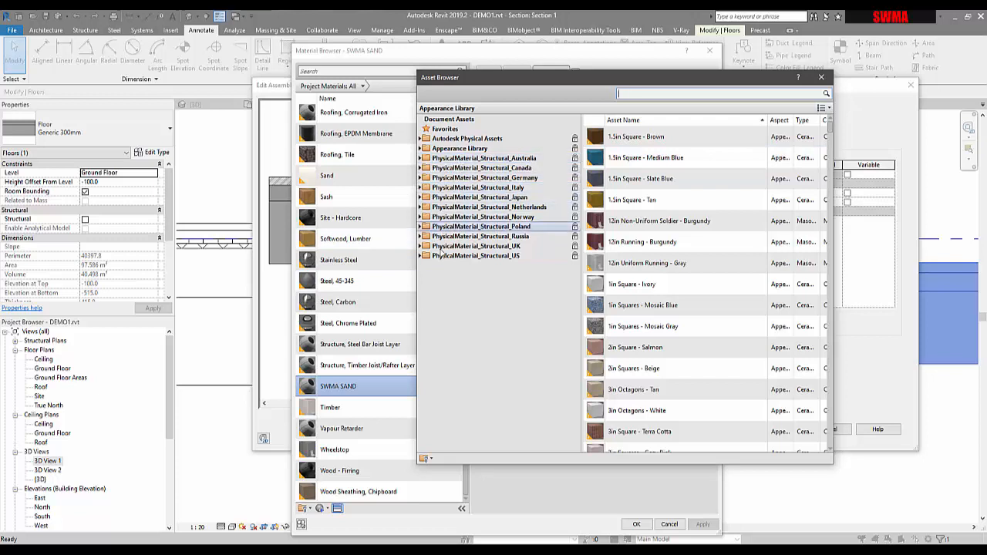
{"action": "left_click", "coordinate": [421, 158]}
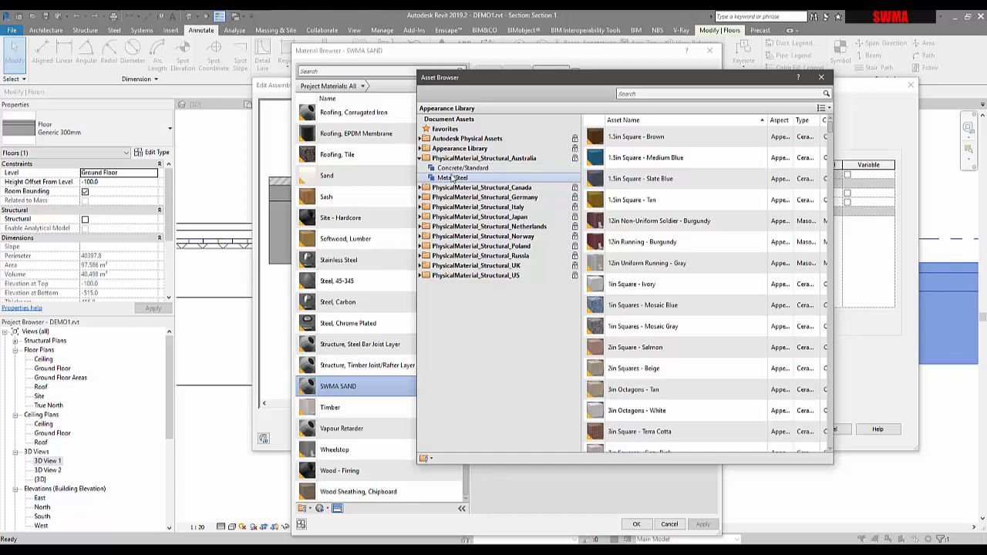
{"action": "left_click", "coordinate": [421, 148]}
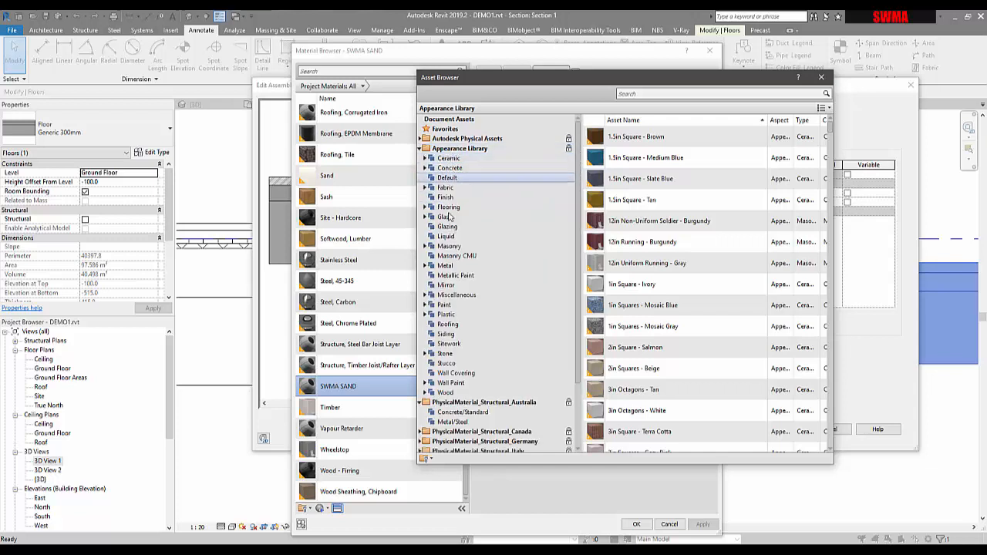
{"action": "left_click", "coordinate": [421, 139]}
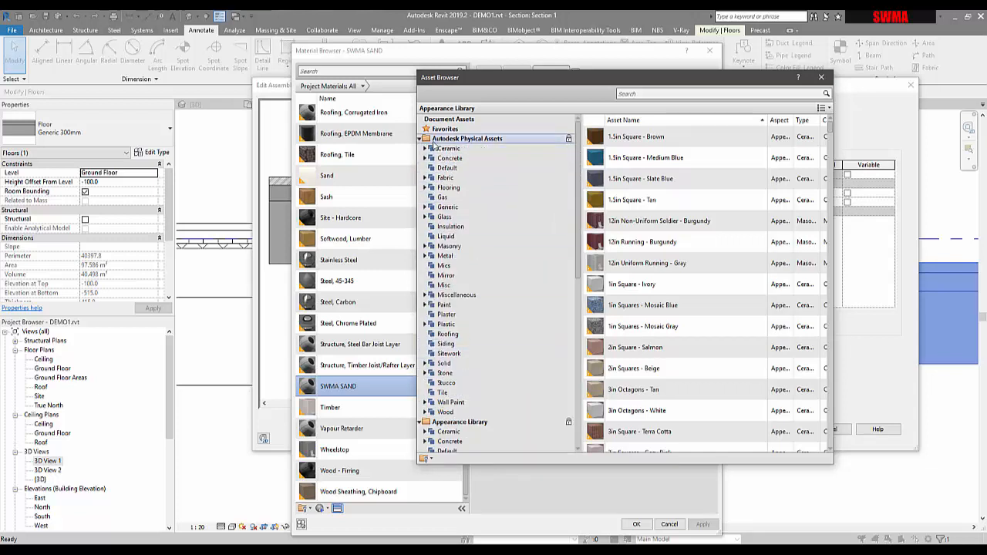
{"action": "left_click", "coordinate": [421, 138]}
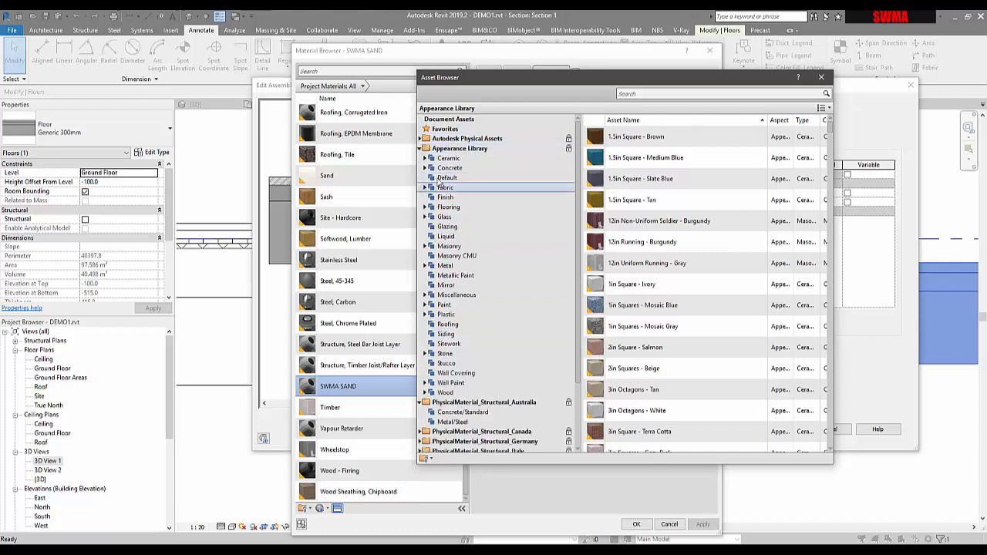
{"action": "left_click", "coordinate": [421, 148]}
{"action": "left_click", "coordinate": [624, 94]}
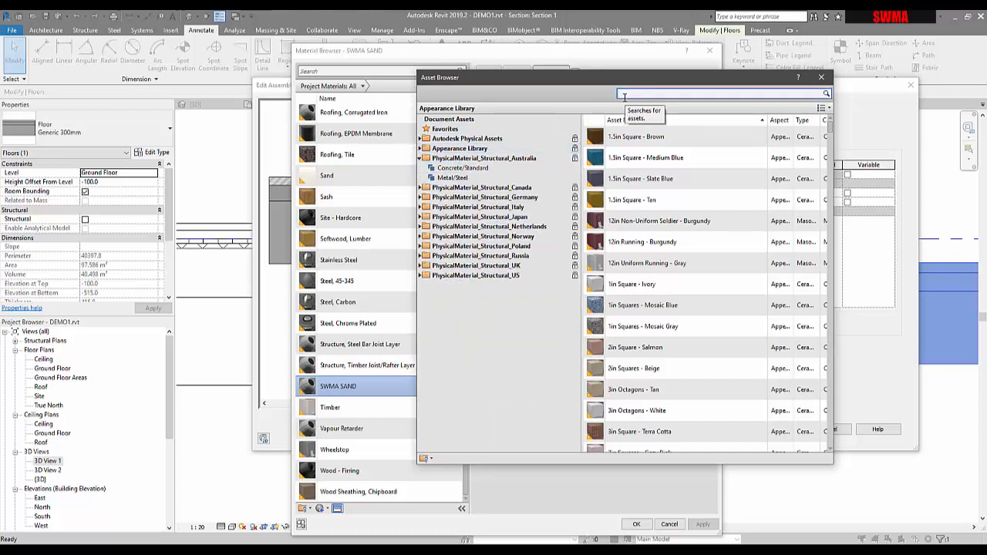
{"action": "type", "text": "SWA"}
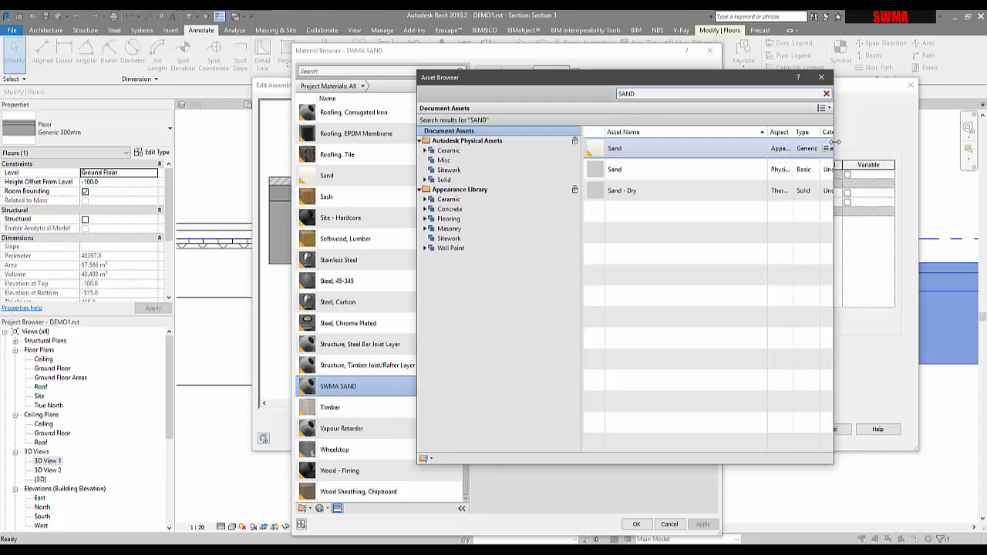
{"action": "left_click_drag", "start_coordinate": [835, 143], "coordinate": [929, 143]}
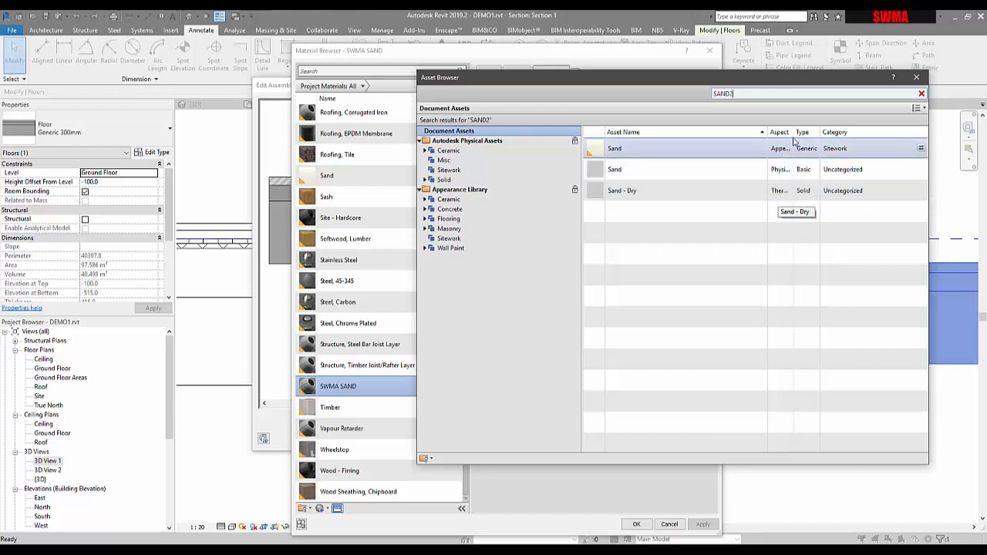
{"action": "left_click_drag", "start_coordinate": [794, 132], "coordinate": [840, 132]}
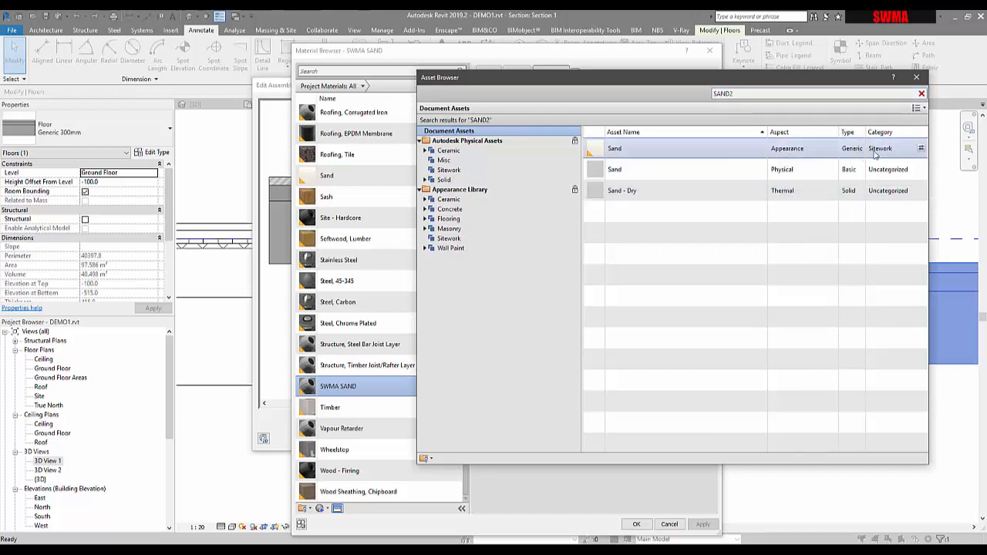
{"action": "double_click", "coordinate": [620, 148]}
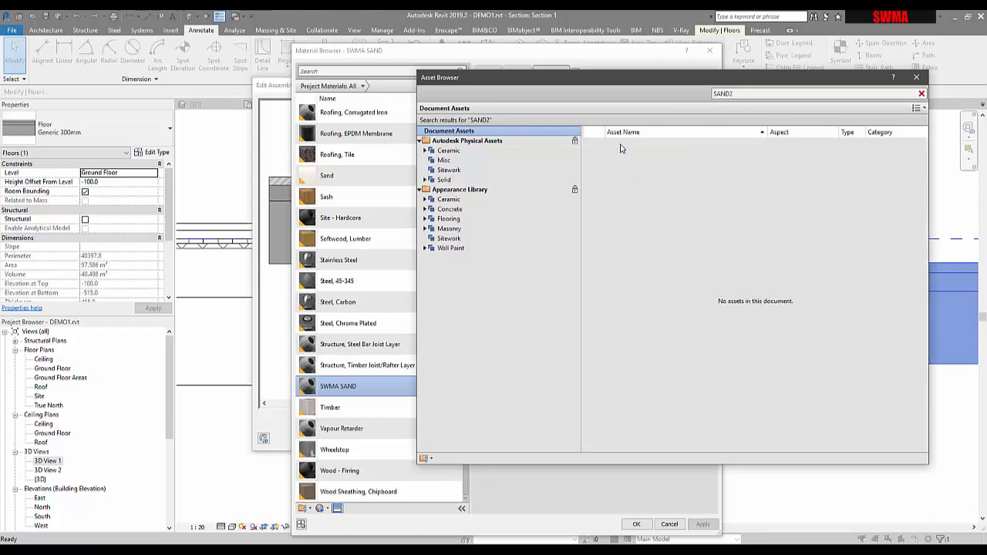
{"action": "left_click", "coordinate": [925, 77]}
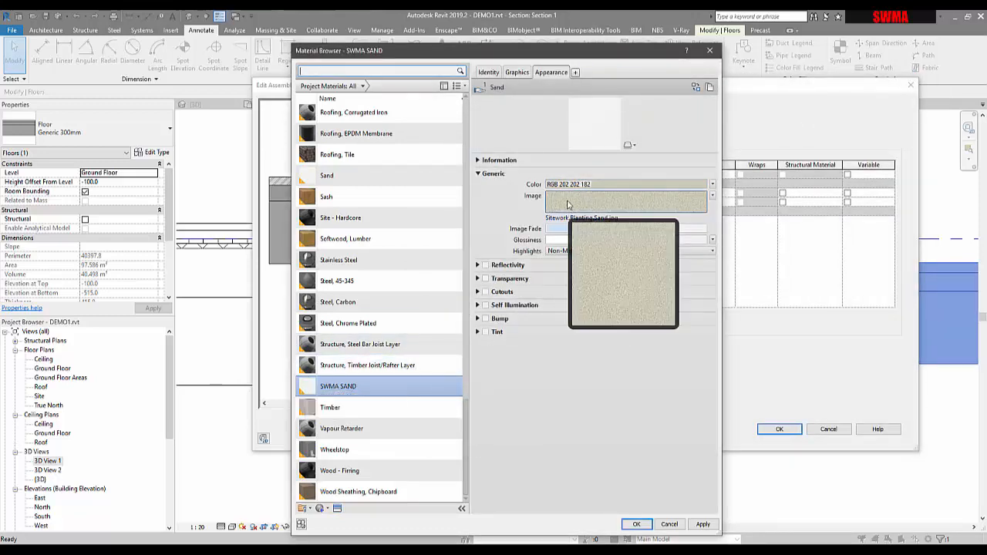
Set the SWMA SAND material's cut foreground pattern to Sand - Dense.
{"action": "left_click", "coordinate": [519, 73]}
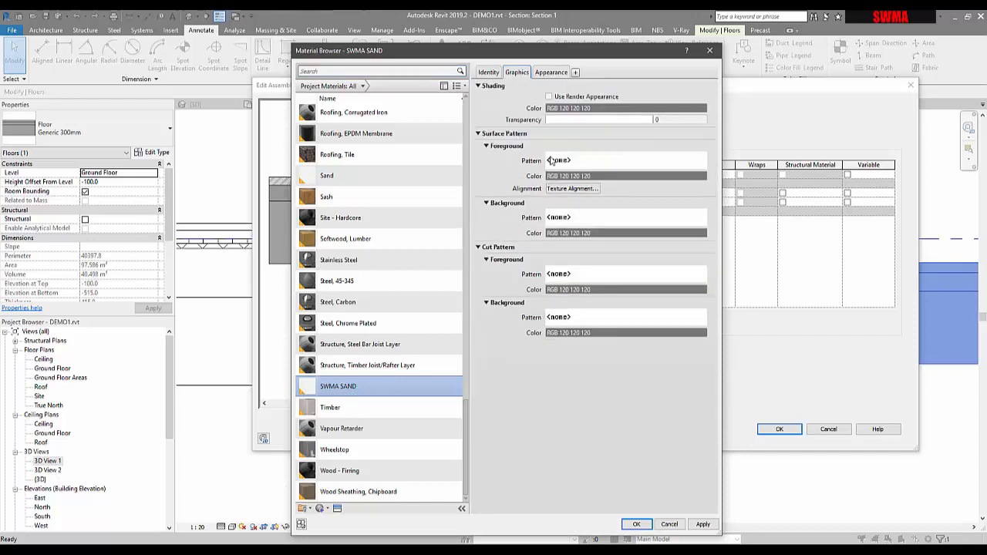
{"action": "left_click", "coordinate": [553, 73]}
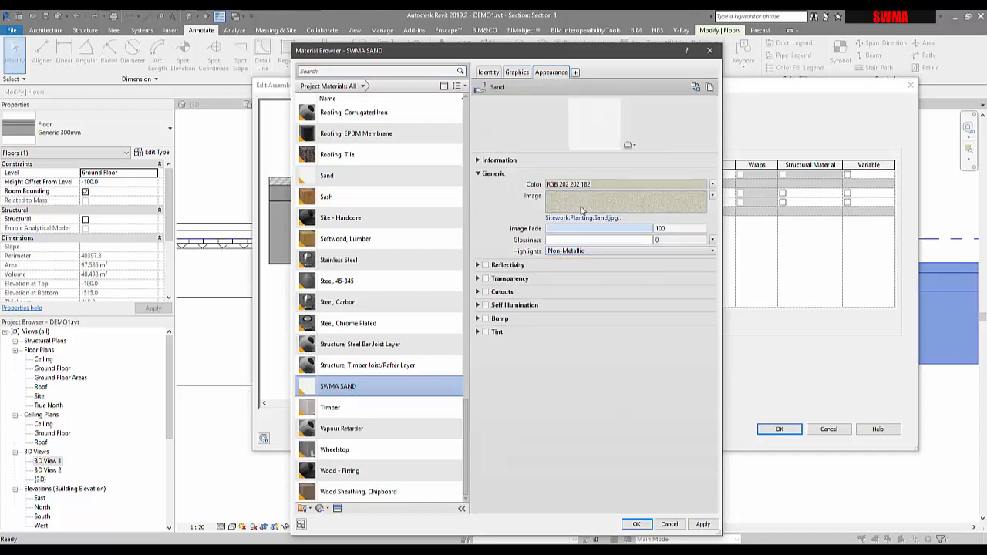
{"action": "left_click", "coordinate": [517, 73]}
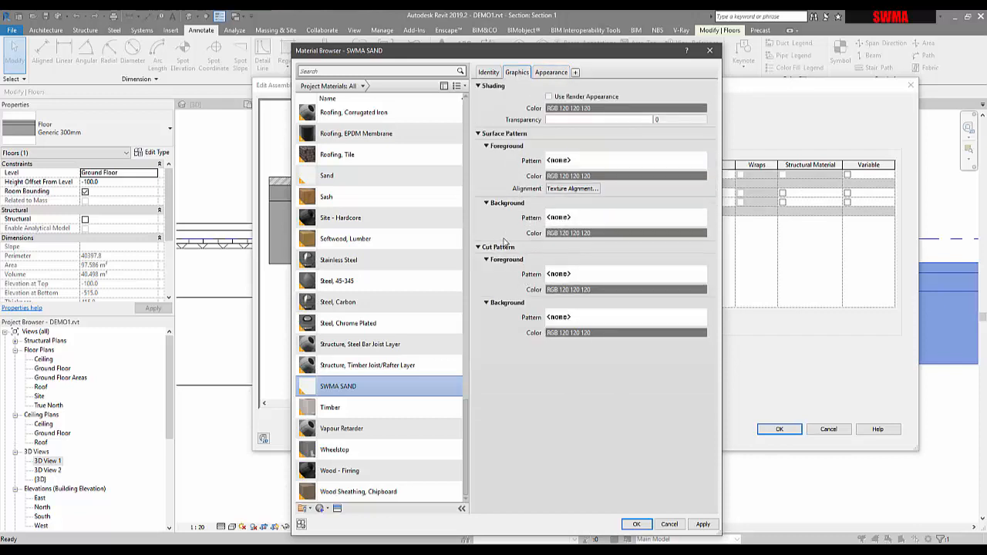
{"action": "left_click", "coordinate": [575, 276]}
{"action": "scroll", "coordinate": [581, 270], "scroll_direction": "down", "scroll_amount": 8}
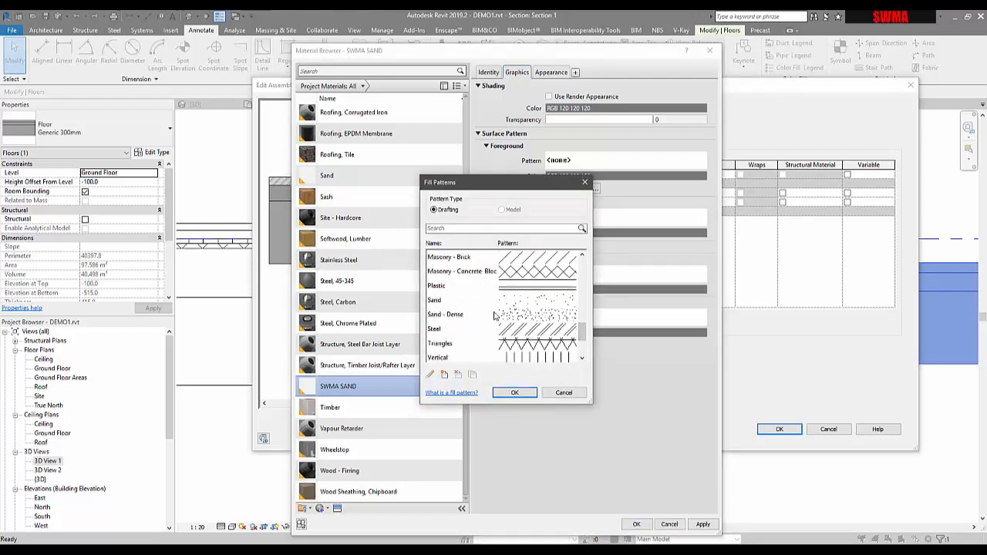
{"action": "left_click", "coordinate": [523, 316]}
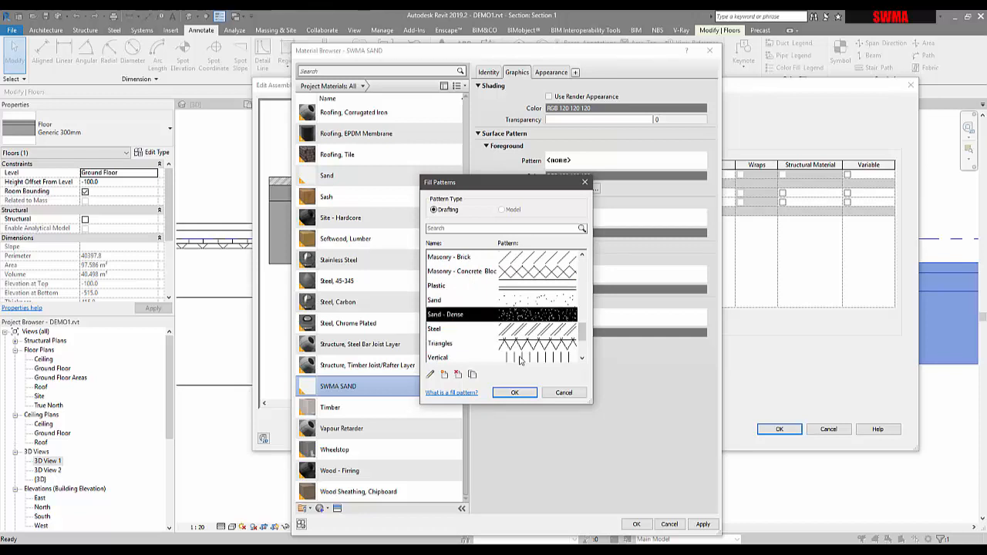
{"action": "left_click", "coordinate": [516, 392]}
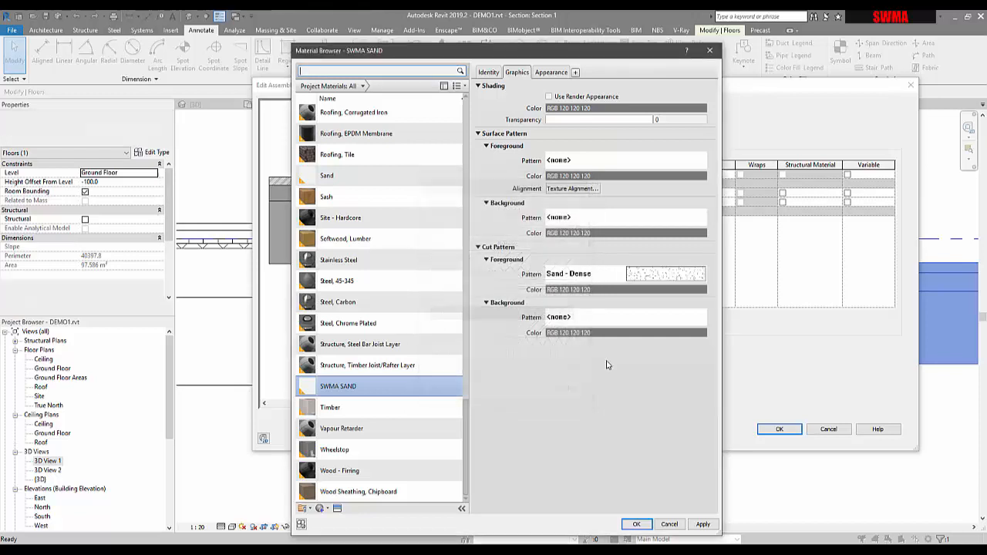
Set the cut pattern colour to RGB 128-128-64, apply, and close the material browser.
{"action": "left_click", "coordinate": [594, 290]}
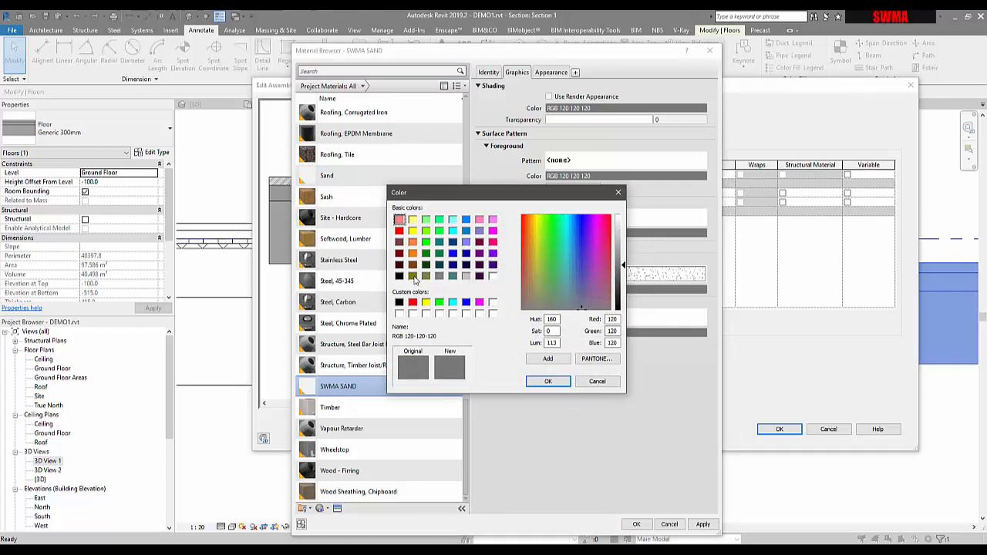
{"action": "left_click", "coordinate": [413, 277]}
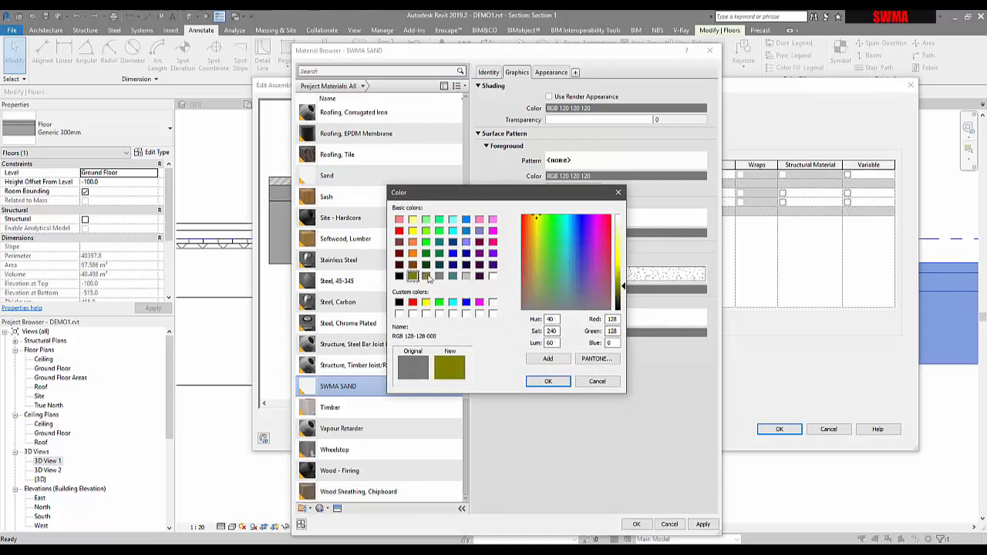
{"action": "left_click", "coordinate": [426, 277]}
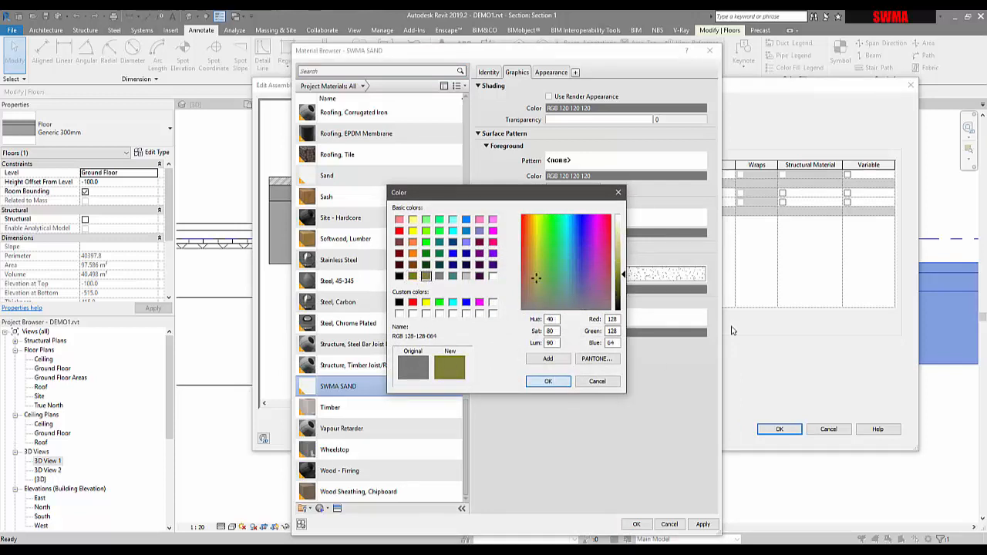
{"action": "left_click", "coordinate": [547, 380]}
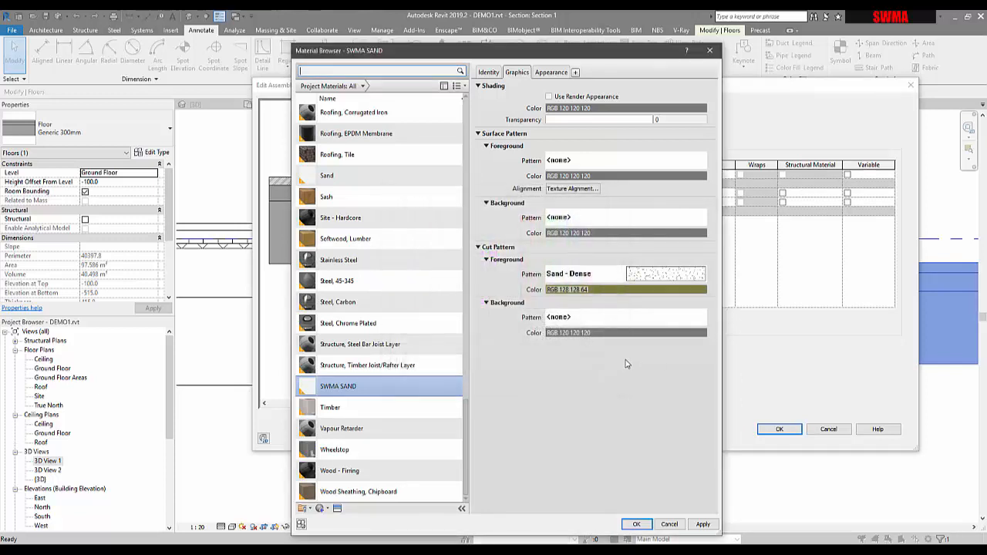
{"action": "left_click", "coordinate": [700, 531]}
{"action": "left_click", "coordinate": [637, 525]}
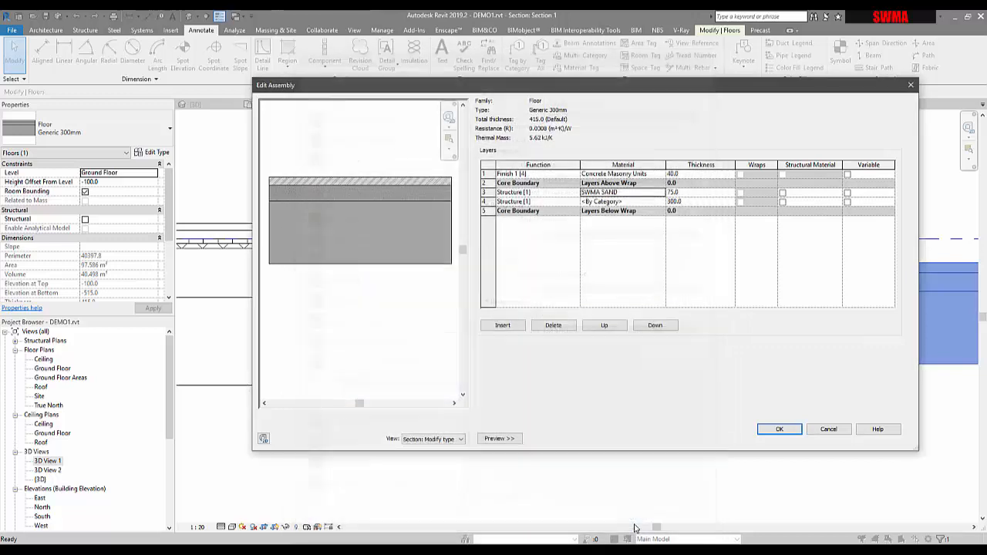
Confirm the layer assembly and zoom around the floor type's section preview.
{"action": "left_click", "coordinate": [769, 430]}
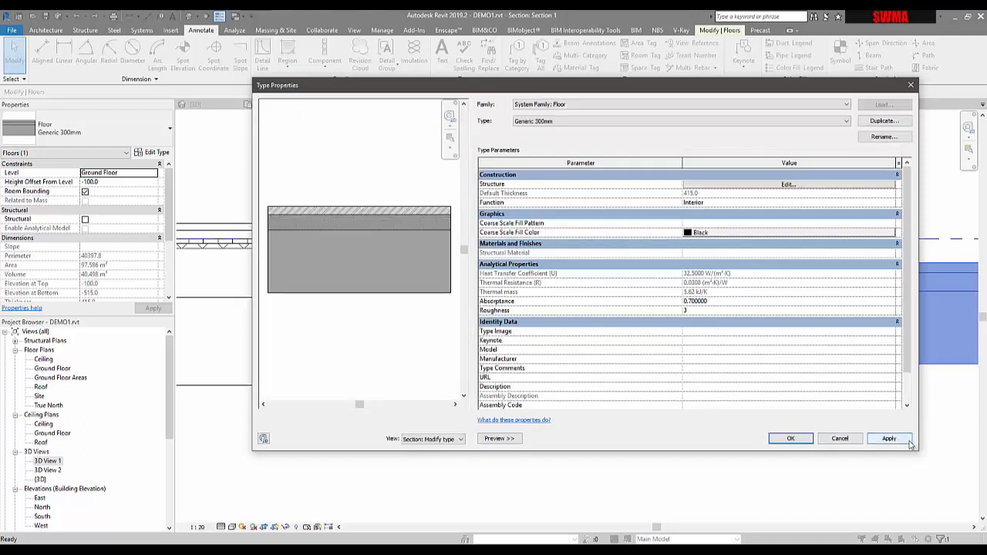
{"action": "scroll", "coordinate": [346, 229], "scroll_direction": "up", "scroll_amount": 4}
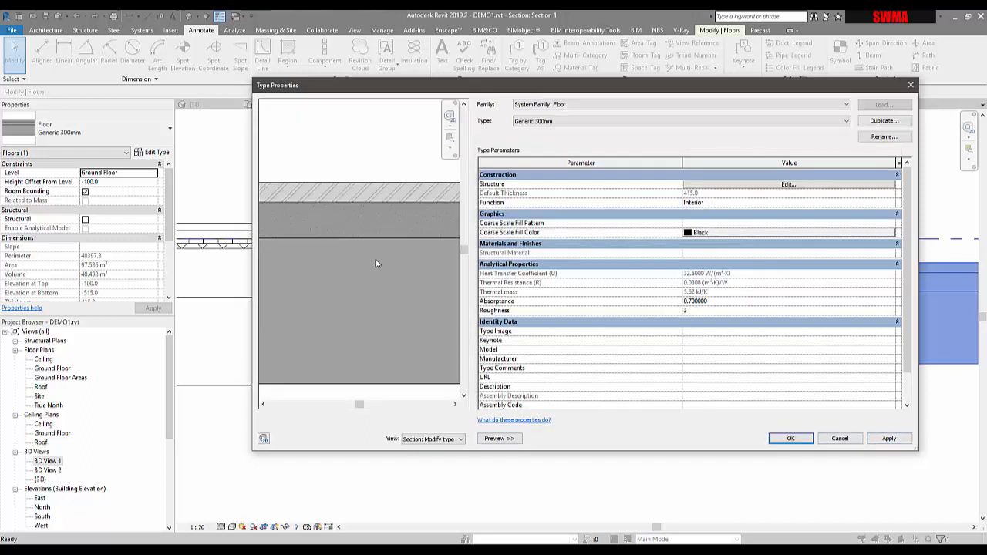
{"action": "scroll", "coordinate": [356, 209], "scroll_direction": "up", "scroll_amount": 2}
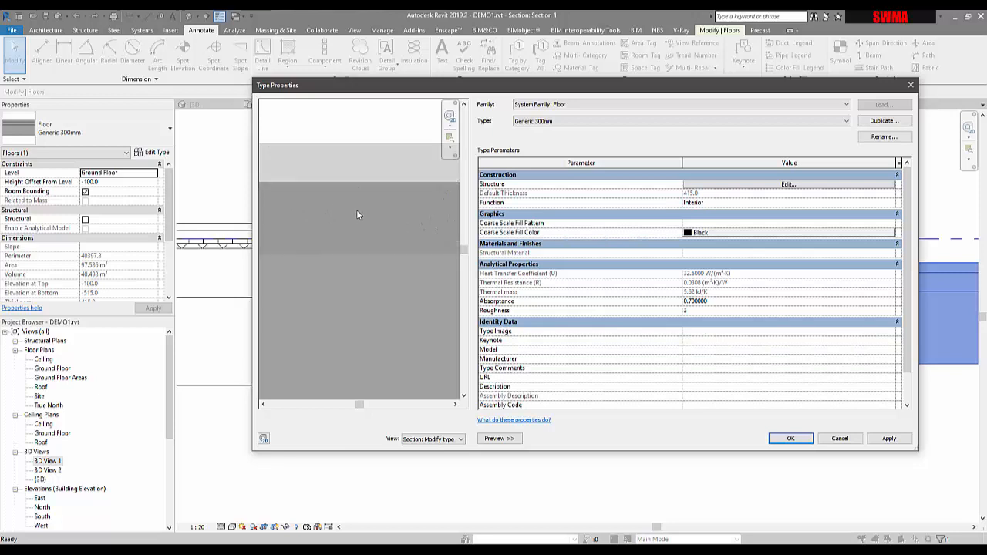
{"action": "scroll", "coordinate": [359, 227], "scroll_direction": "up", "scroll_amount": 2}
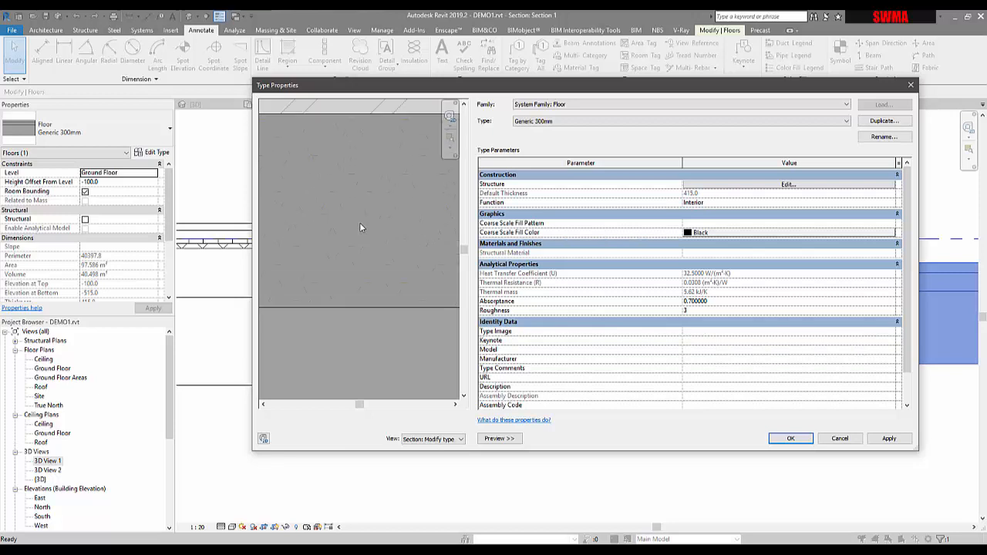
{"action": "scroll", "coordinate": [334, 198], "scroll_direction": "down", "scroll_amount": 5}
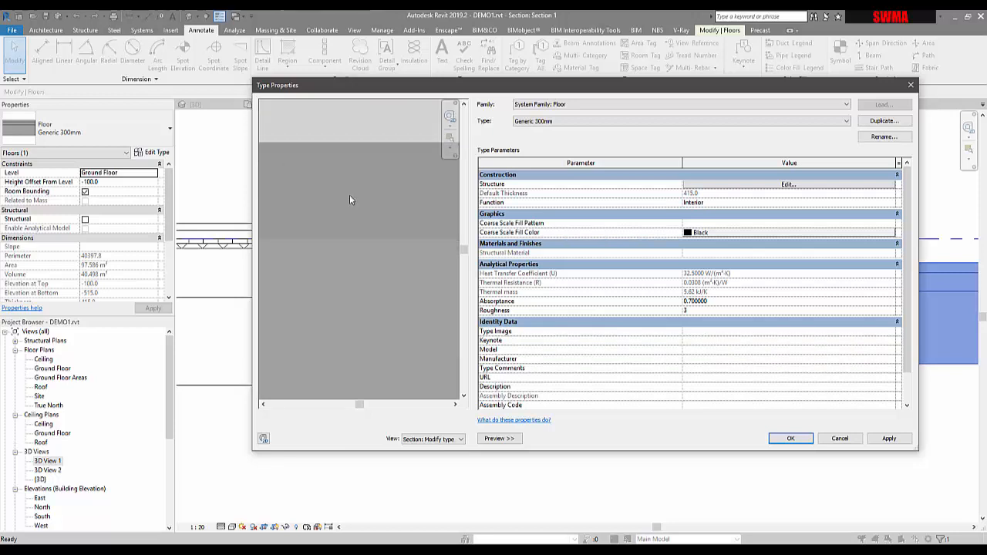
{"action": "scroll", "coordinate": [404, 257], "scroll_direction": "down", "scroll_amount": 2}
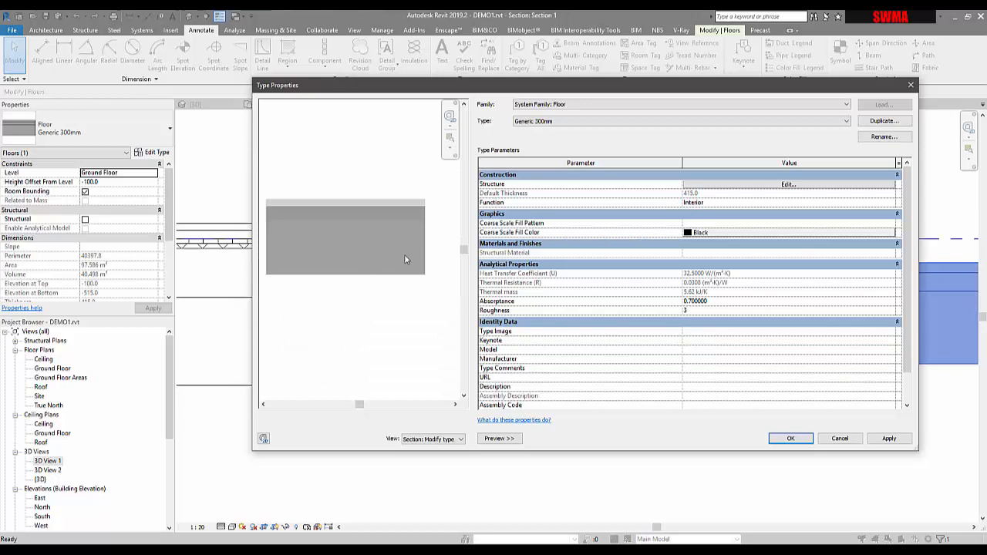
Create a new material named SWMA_GRAVEL for the floor type's 300 mm structure layer.
{"action": "left_click", "coordinate": [732, 185]}
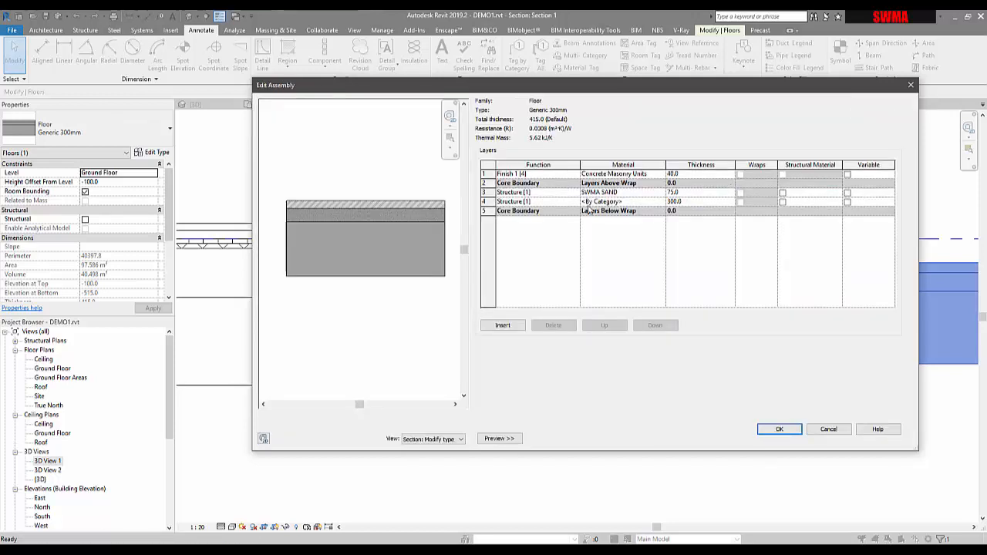
{"action": "left_click", "coordinate": [662, 202]}
{"action": "left_click", "coordinate": [662, 202]}
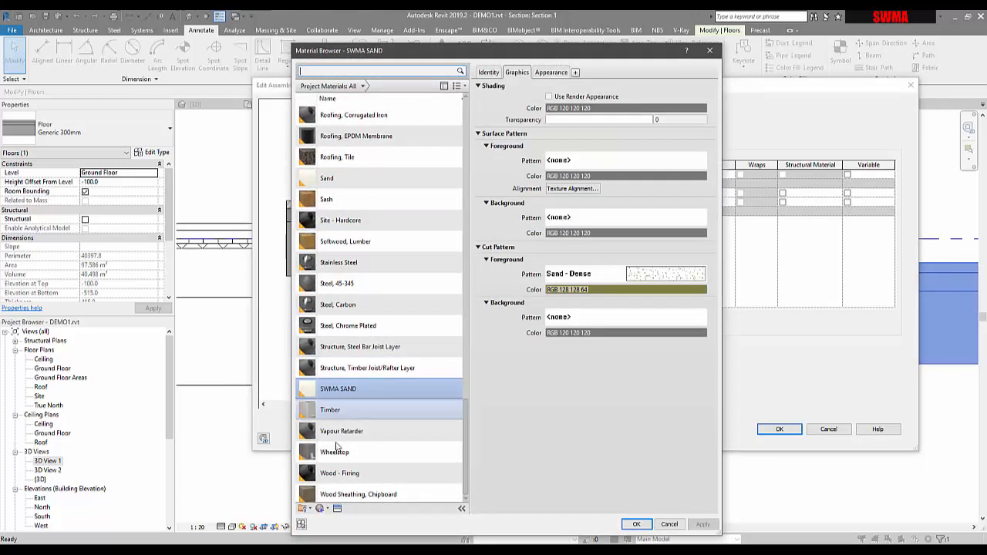
{"action": "left_click", "coordinate": [321, 508]}
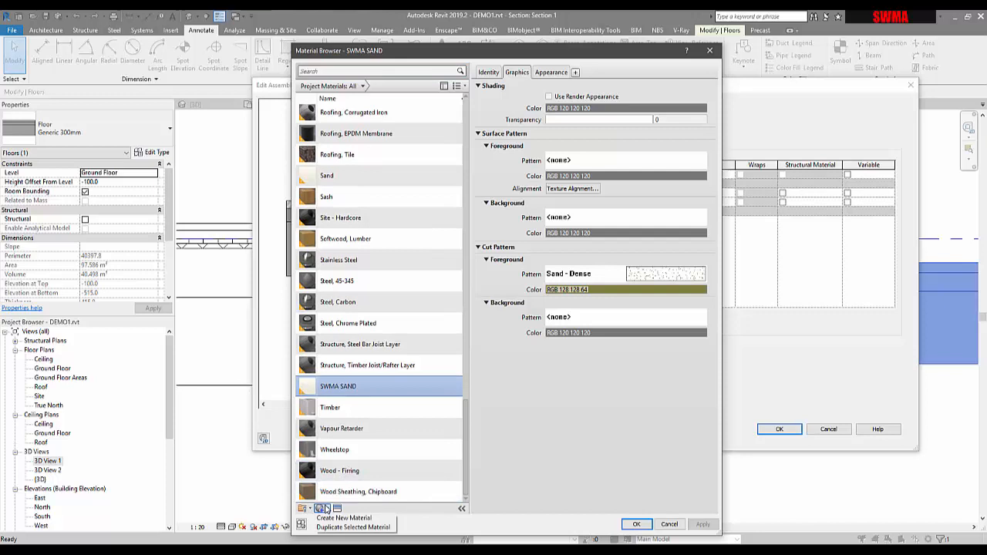
{"action": "left_click", "coordinate": [339, 518]}
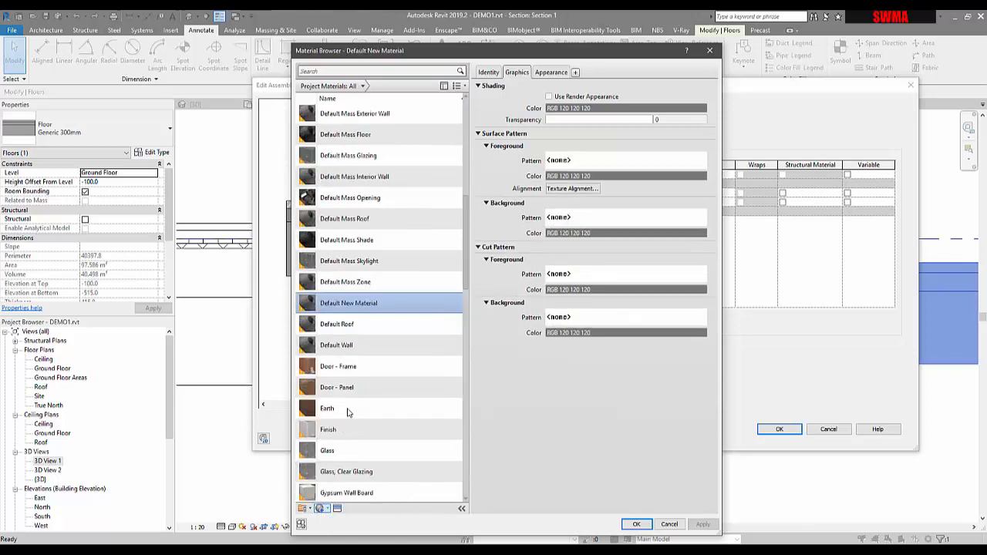
{"action": "right_click", "coordinate": [343, 302]}
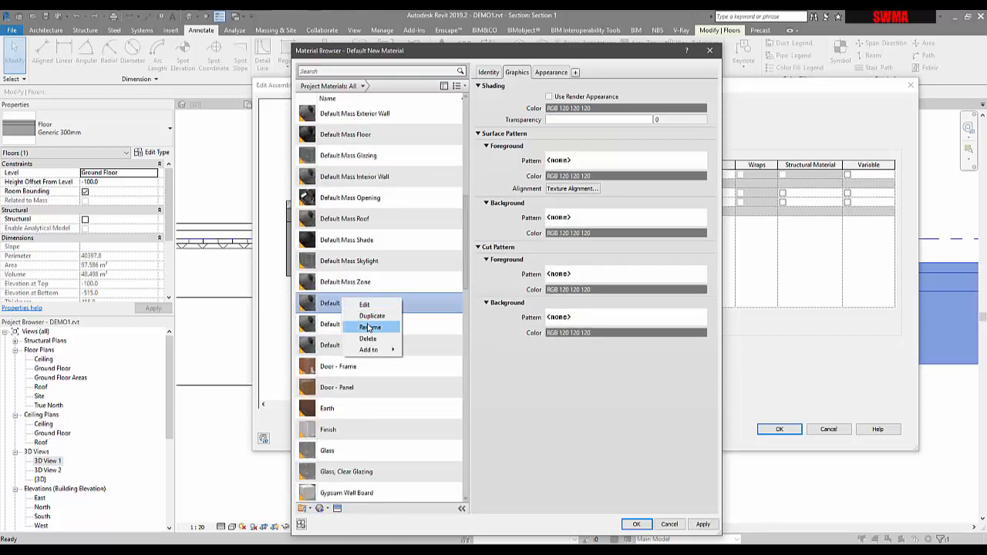
{"action": "left_click", "coordinate": [367, 329]}
{"action": "type", "text": "SWMA_GRAVEL"}
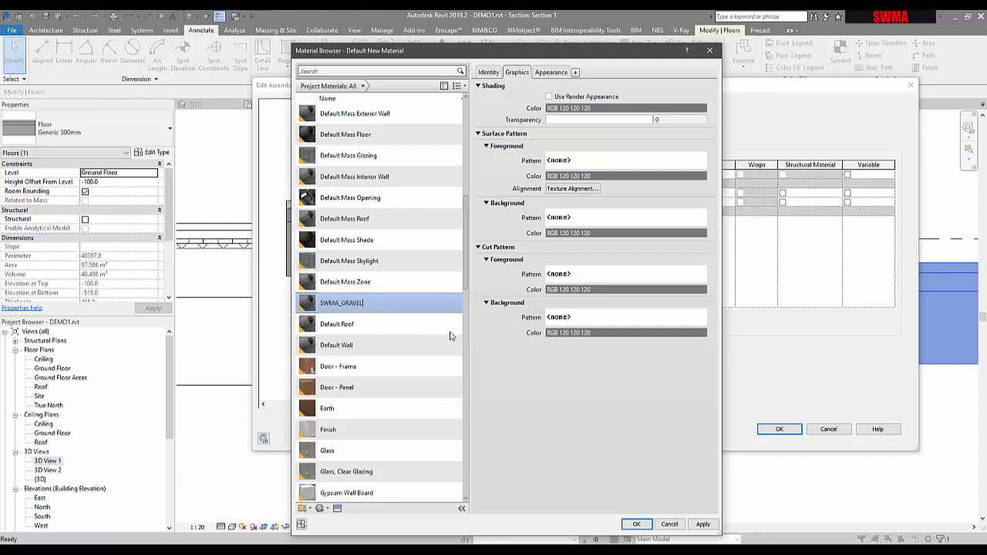
Assign the Gravel - Compact appearance to SWMA_GRAVEL by searching the asset library for GRAVEL.
{"action": "left_click", "coordinate": [337, 509]}
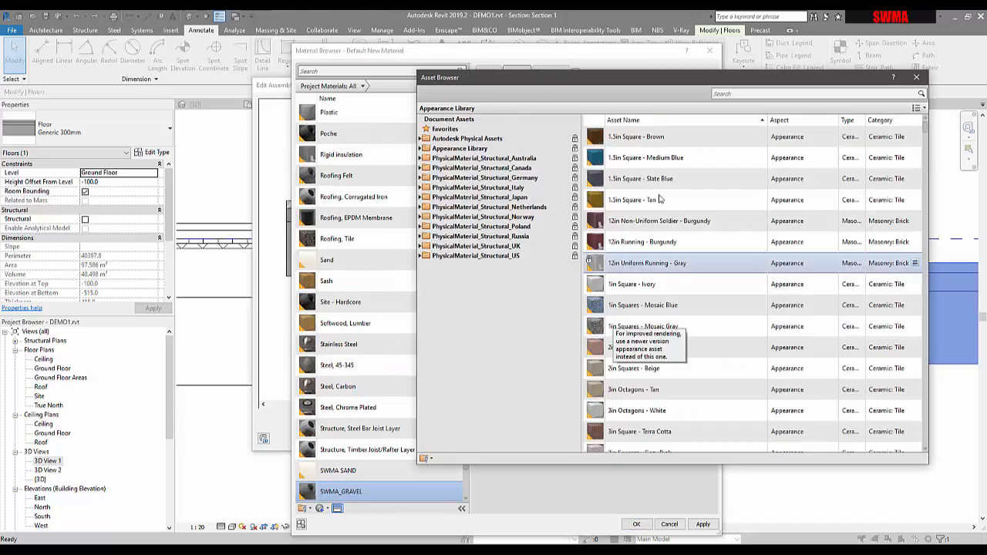
{"action": "left_click", "coordinate": [804, 94]}
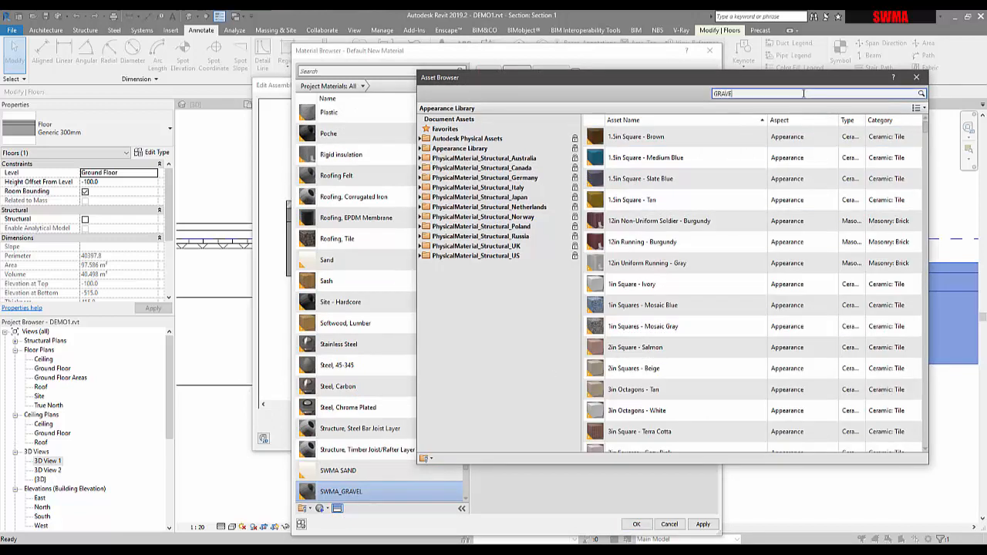
{"action": "type", "text": "GRAVEL"}
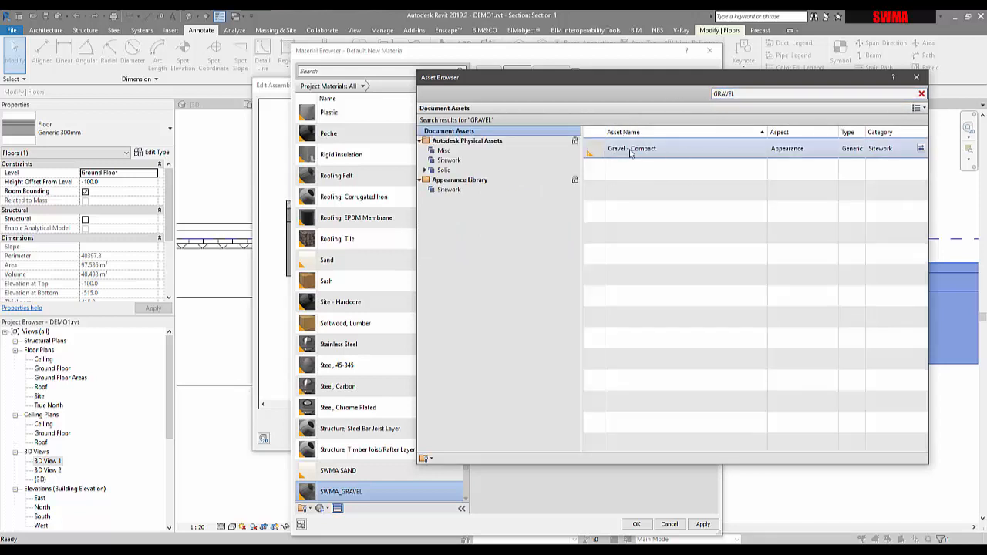
{"action": "left_click", "coordinate": [449, 160]}
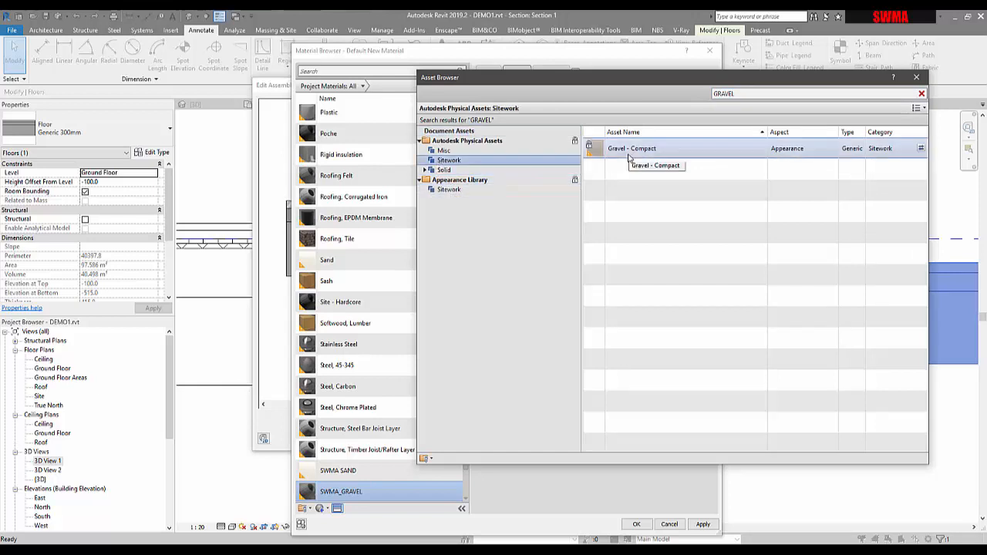
{"action": "left_click", "coordinate": [449, 190]}
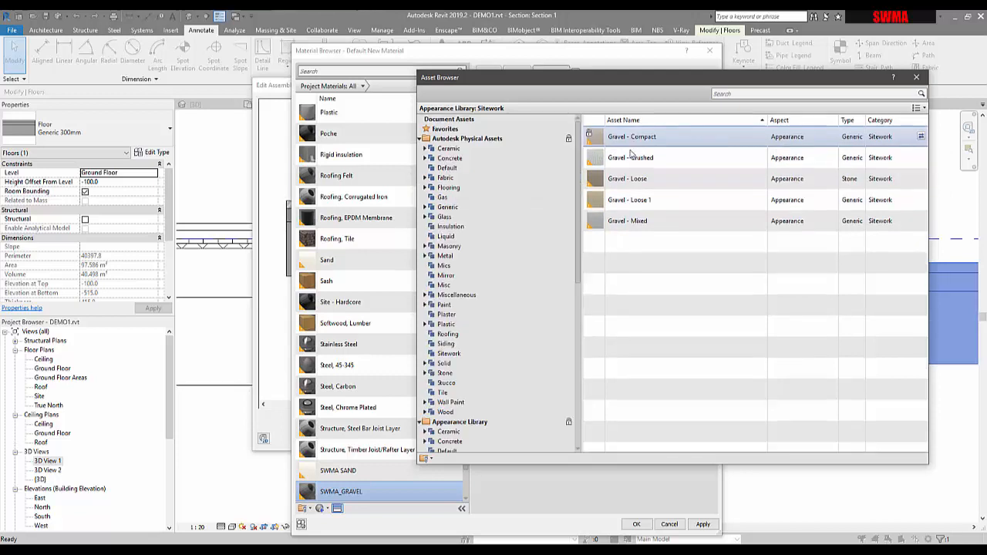
{"action": "left_click", "coordinate": [917, 78]}
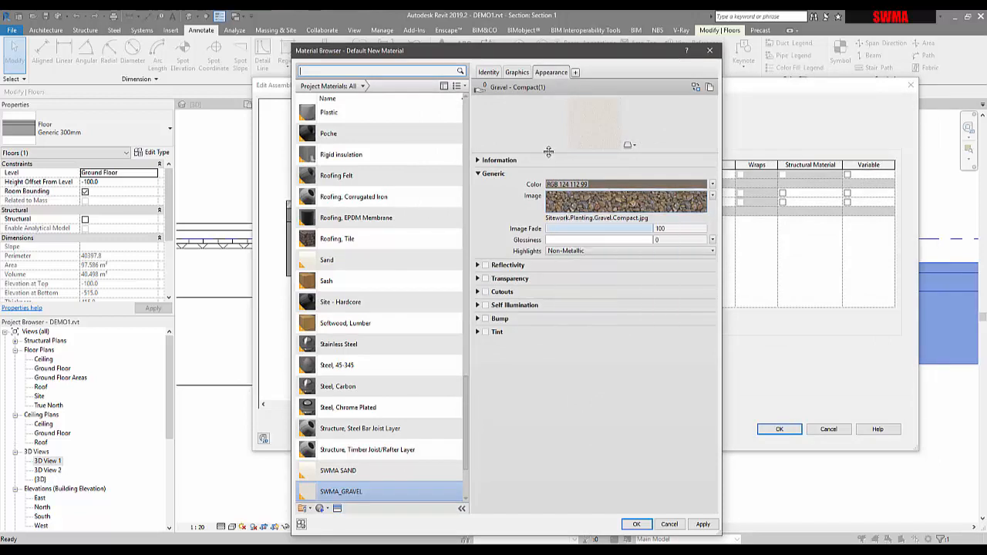
Switch the material's appearance preview to the Sphere scene.
{"action": "left_click", "coordinate": [629, 144]}
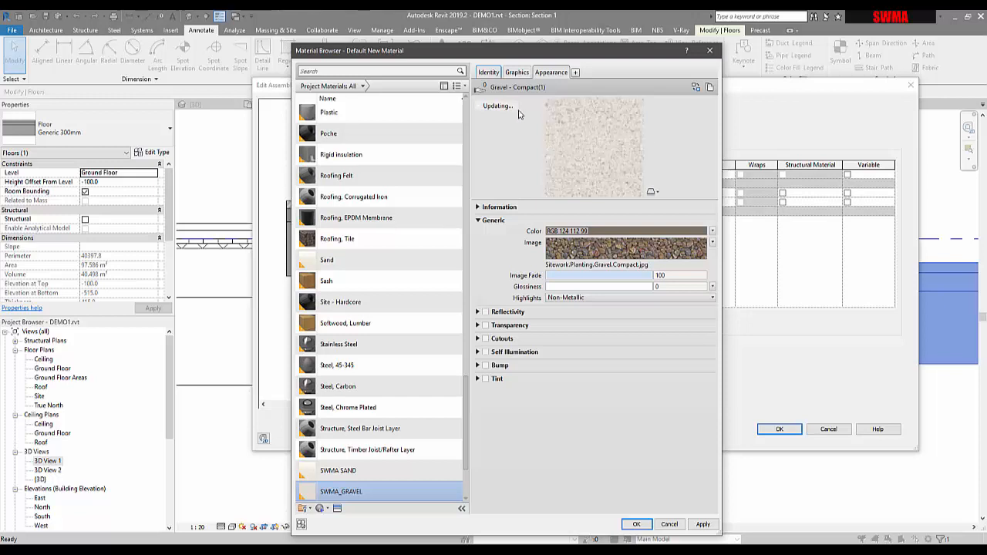
{"action": "left_click", "coordinate": [653, 191]}
{"action": "mouse_move", "coordinate": [641, 204]}
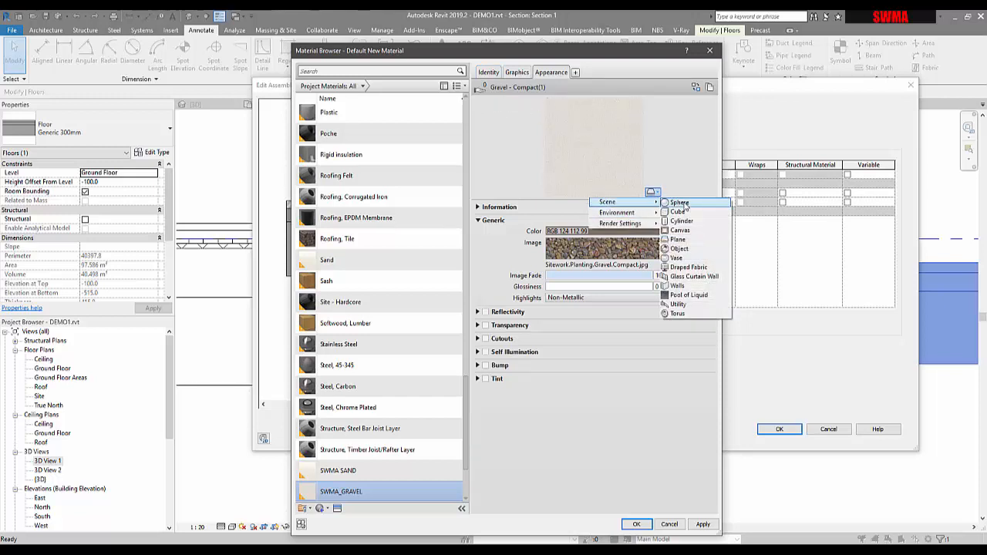
{"action": "left_click", "coordinate": [679, 203]}
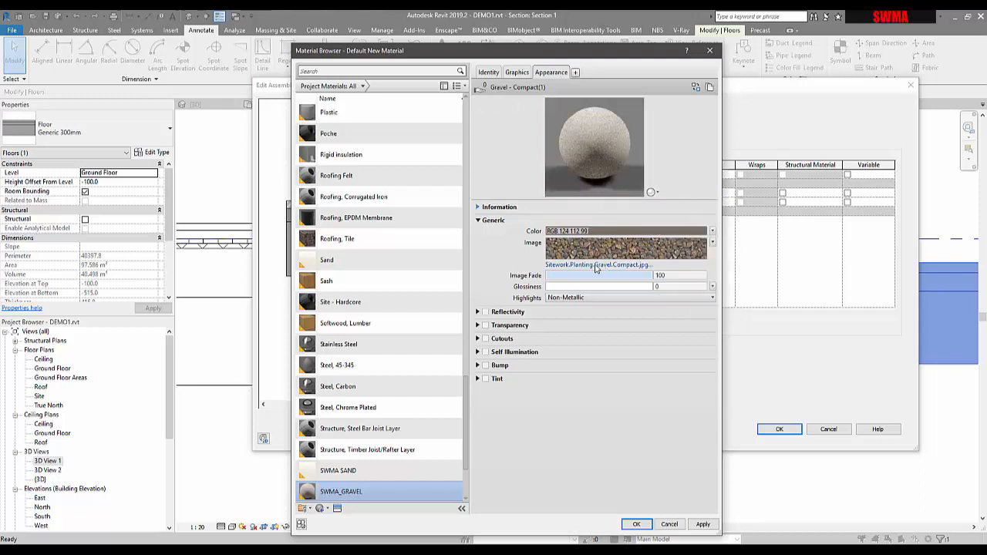
Set SWMA_GRAVEL's cut foreground pattern to Crosshatch 1.5mm.
{"action": "left_click", "coordinate": [516, 72]}
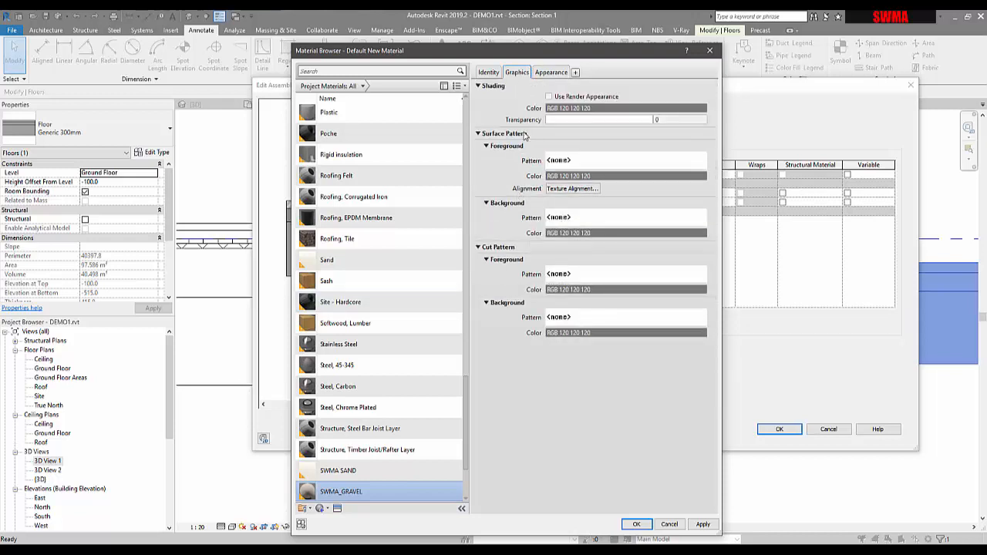
{"action": "left_click", "coordinate": [602, 276]}
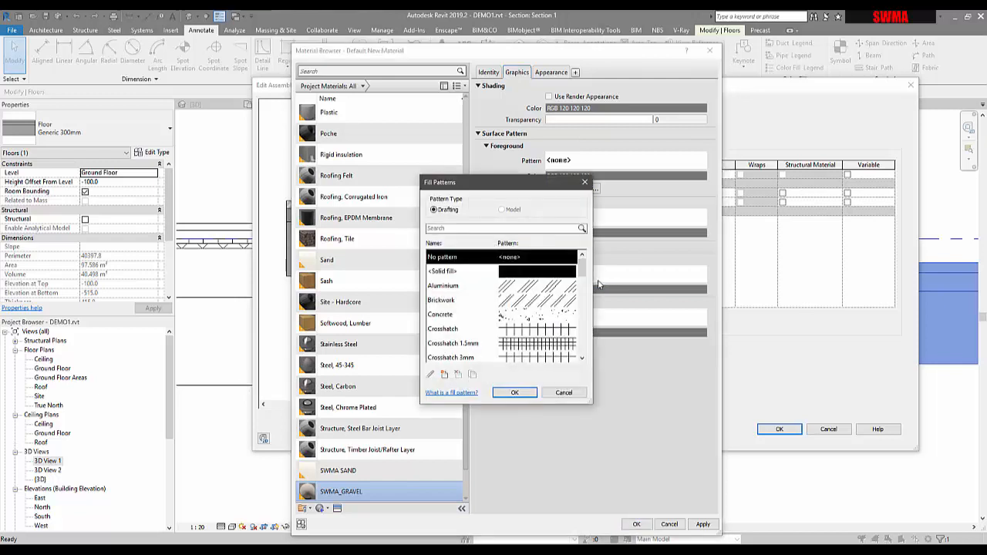
{"action": "scroll", "coordinate": [554, 305], "scroll_direction": "down", "scroll_amount": 6}
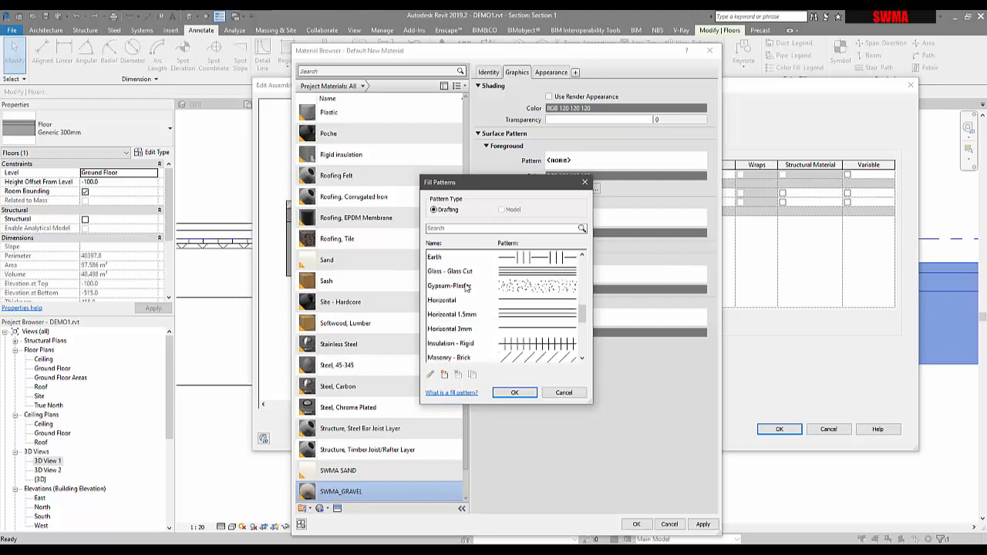
{"action": "scroll", "coordinate": [450, 305], "scroll_direction": "down", "scroll_amount": 4}
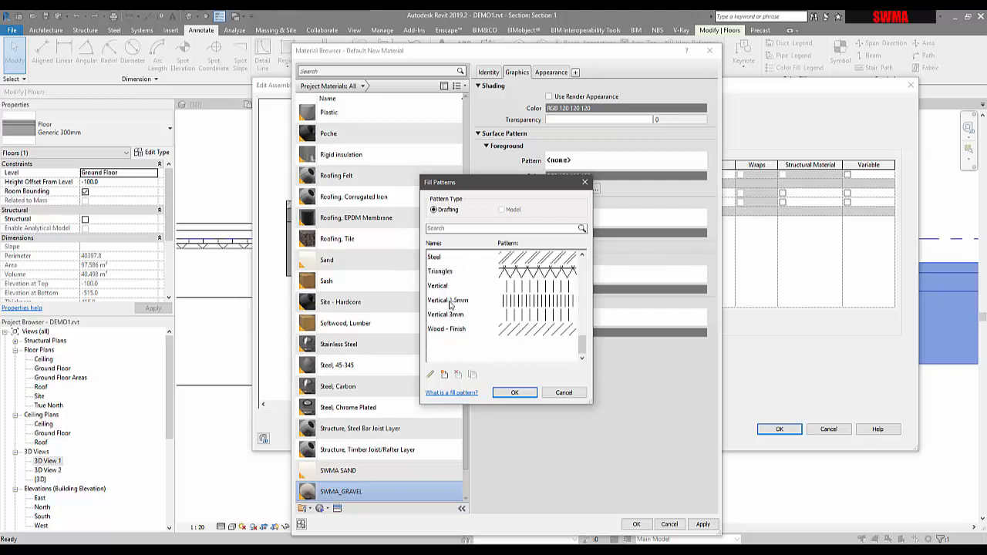
{"action": "scroll", "coordinate": [450, 304], "scroll_direction": "up", "scroll_amount": 1}
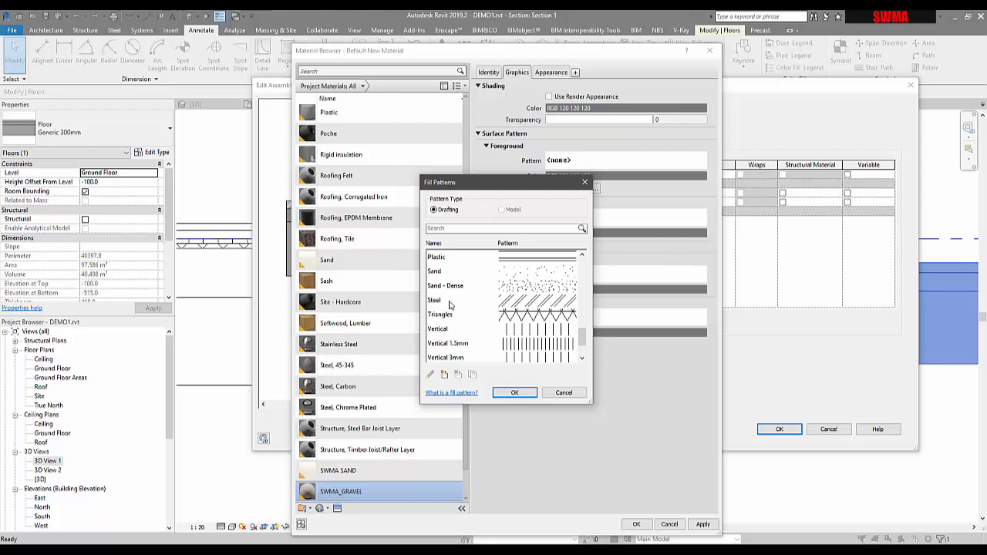
{"action": "scroll", "coordinate": [450, 305], "scroll_direction": "up", "scroll_amount": 1}
{"action": "scroll", "coordinate": [450, 304], "scroll_direction": "up", "scroll_amount": 3}
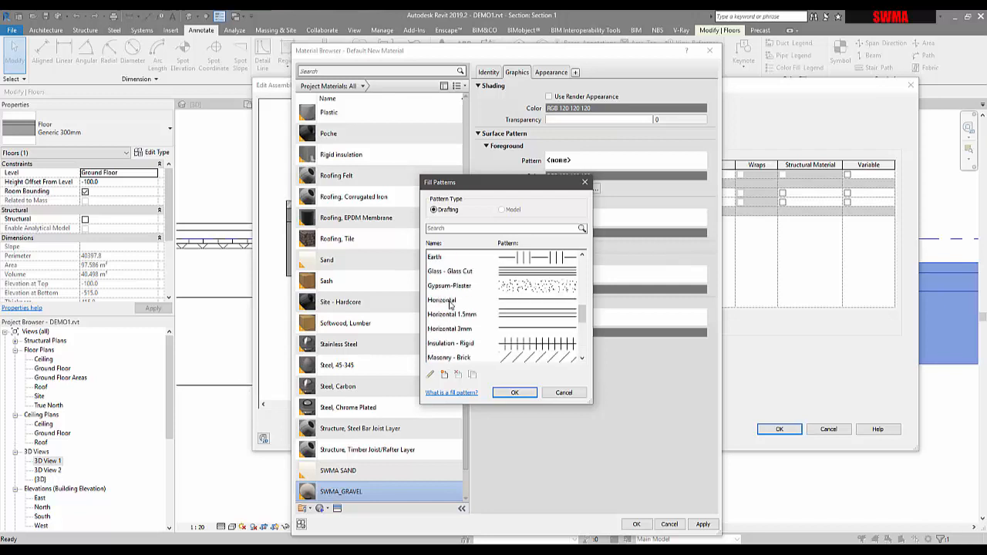
{"action": "scroll", "coordinate": [450, 305], "scroll_direction": "up", "scroll_amount": 4}
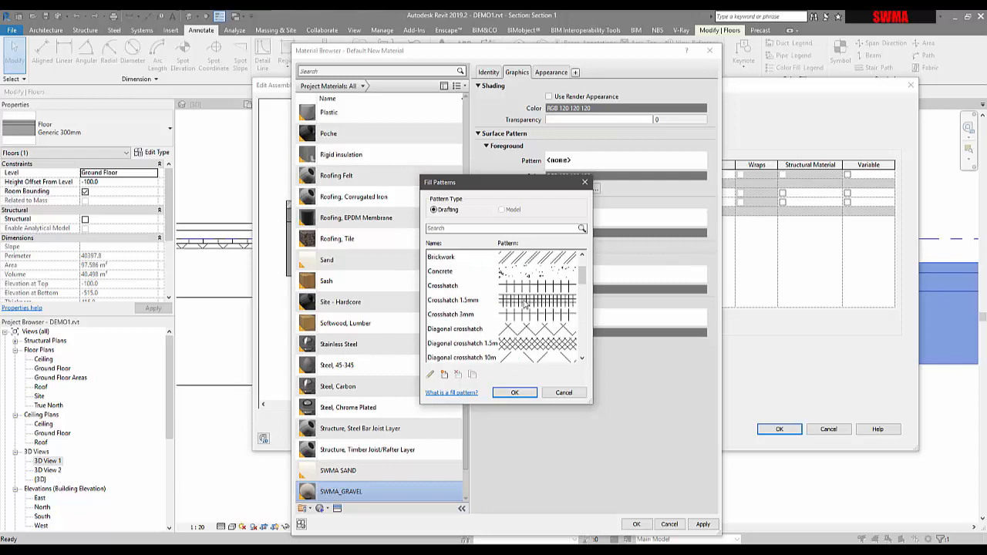
{"action": "left_click", "coordinate": [521, 300]}
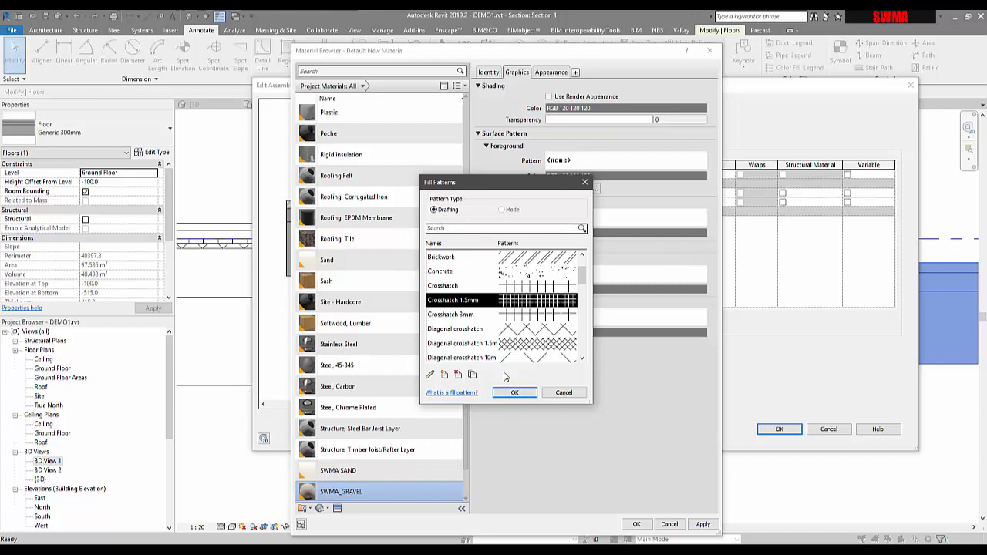
{"action": "left_click", "coordinate": [445, 376]}
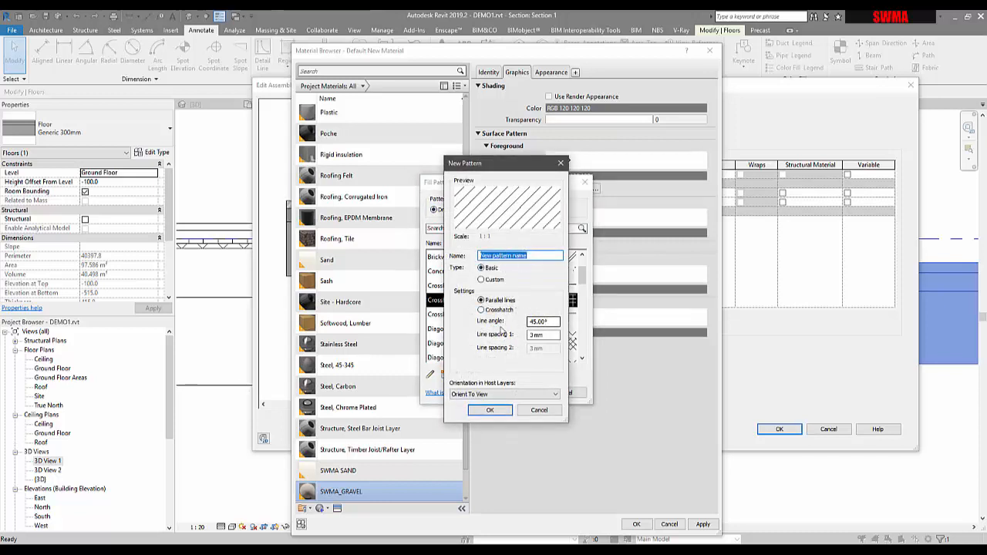
{"action": "left_click", "coordinate": [492, 311]}
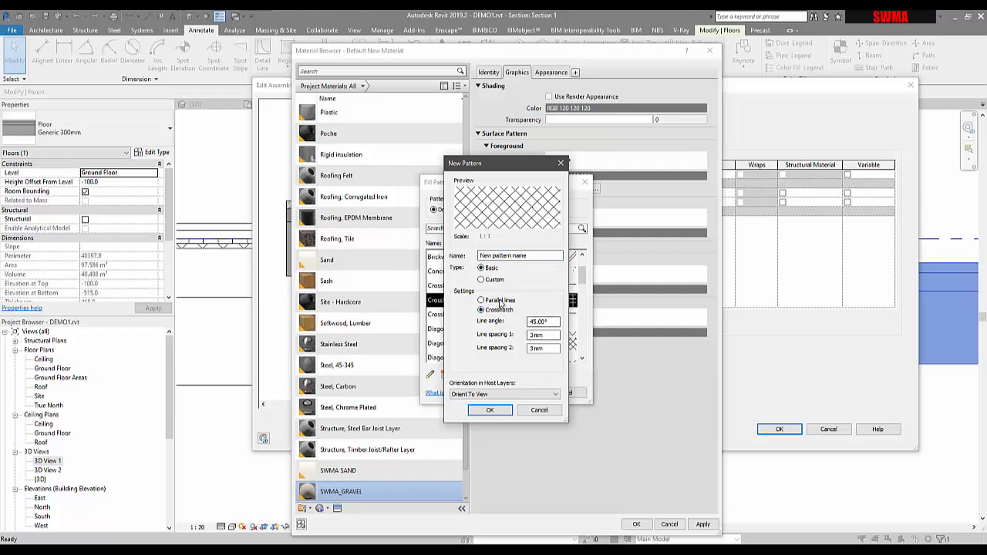
{"action": "left_click", "coordinate": [497, 301]}
{"action": "left_click", "coordinate": [539, 394]}
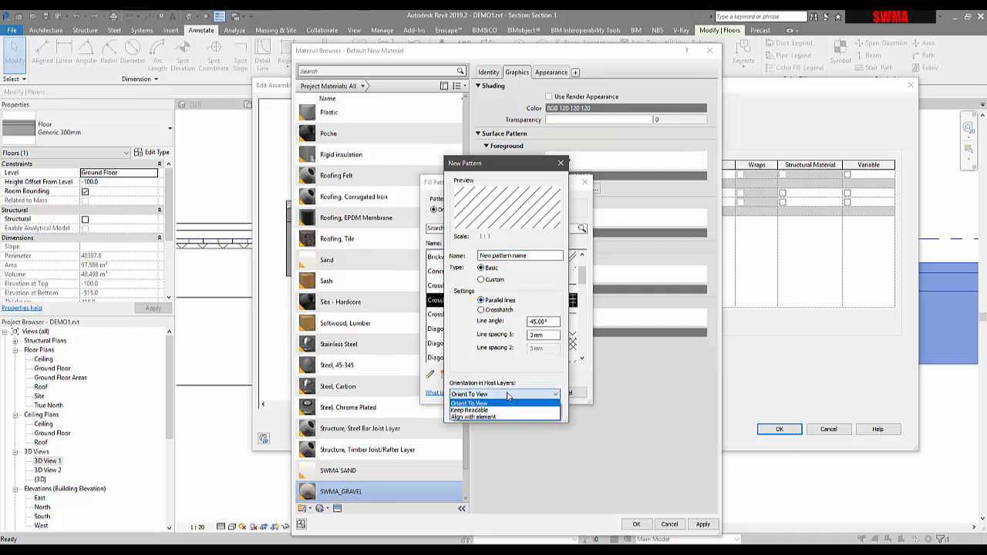
{"action": "left_click", "coordinate": [482, 402]}
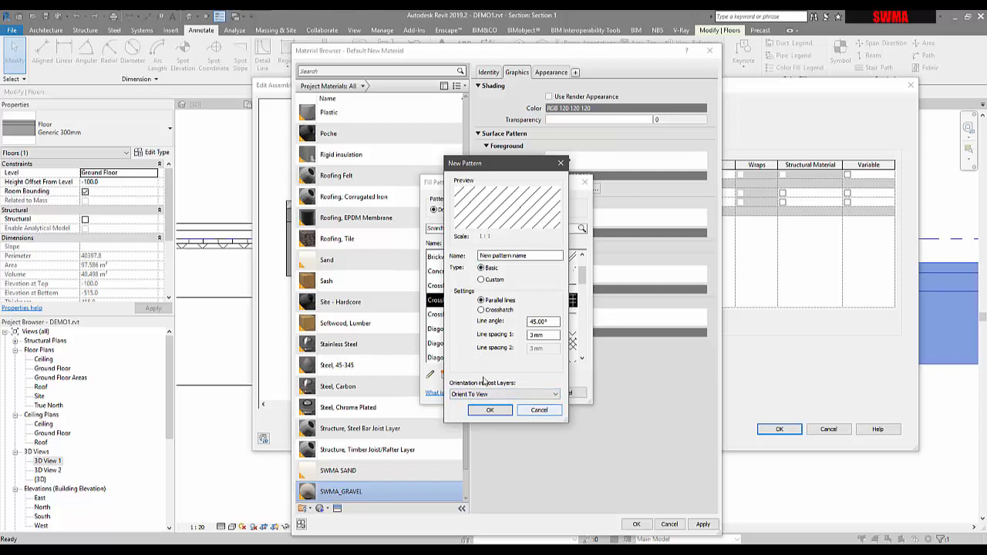
{"action": "left_click", "coordinate": [536, 409]}
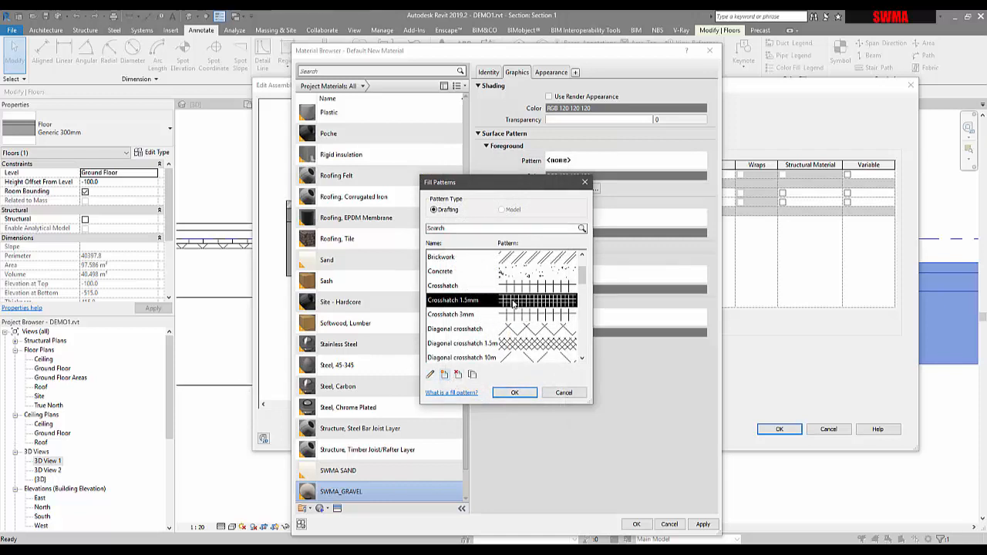
Confirm the Crosshatch 1.5mm pattern, apply the material, and close the material browser.
{"action": "left_click", "coordinate": [513, 393]}
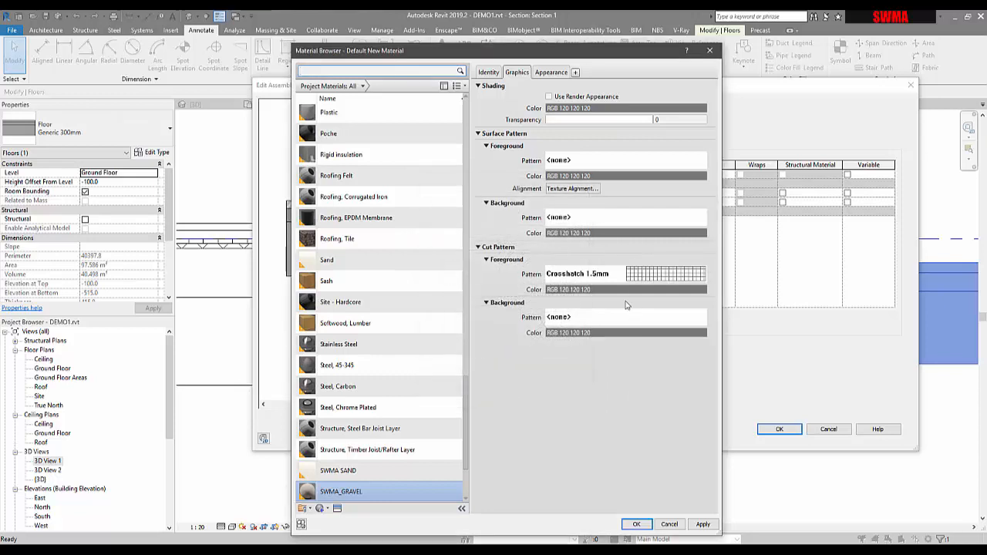
{"action": "left_click", "coordinate": [700, 523]}
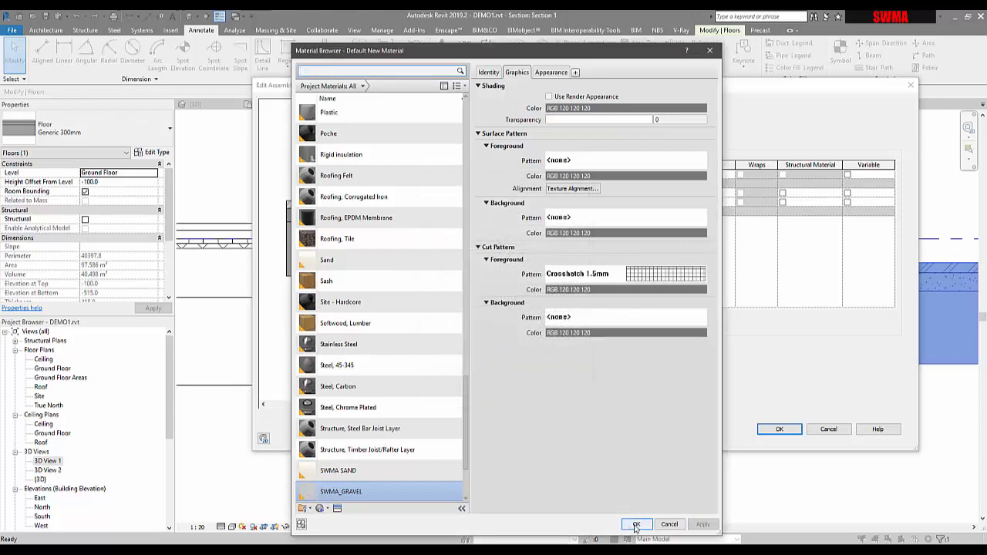
{"action": "left_click", "coordinate": [636, 524]}
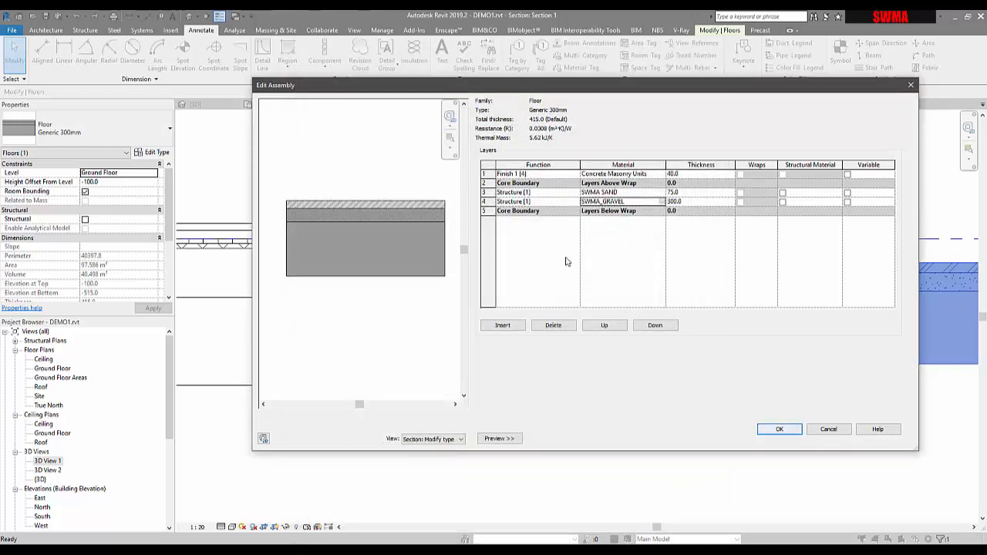
Change SWMA_GRAVEL's cut foreground pattern to Crosshatch 3mm.
{"action": "scroll", "coordinate": [366, 253], "scroll_direction": "up", "scroll_amount": 4}
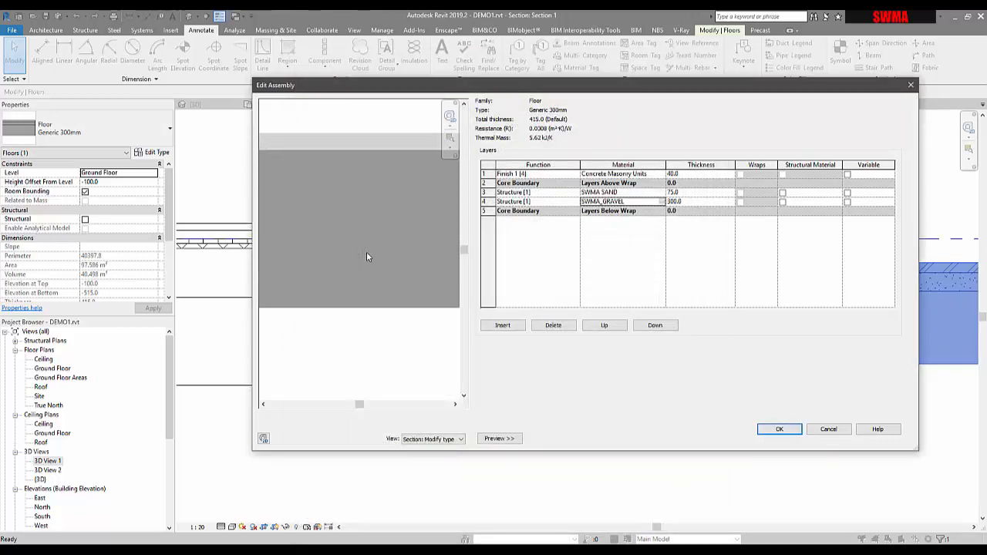
{"action": "scroll", "coordinate": [366, 255], "scroll_direction": "down", "scroll_amount": 1}
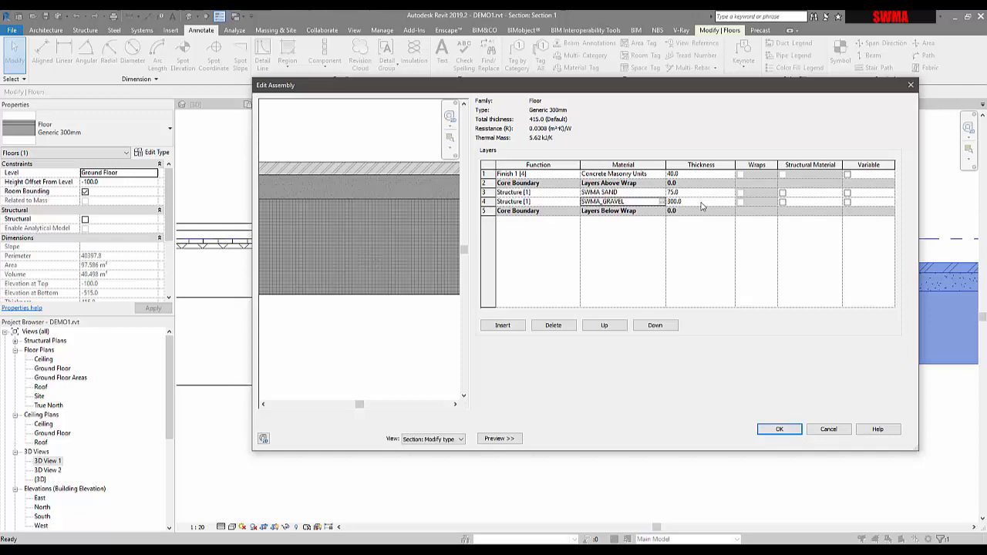
{"action": "left_click", "coordinate": [662, 202]}
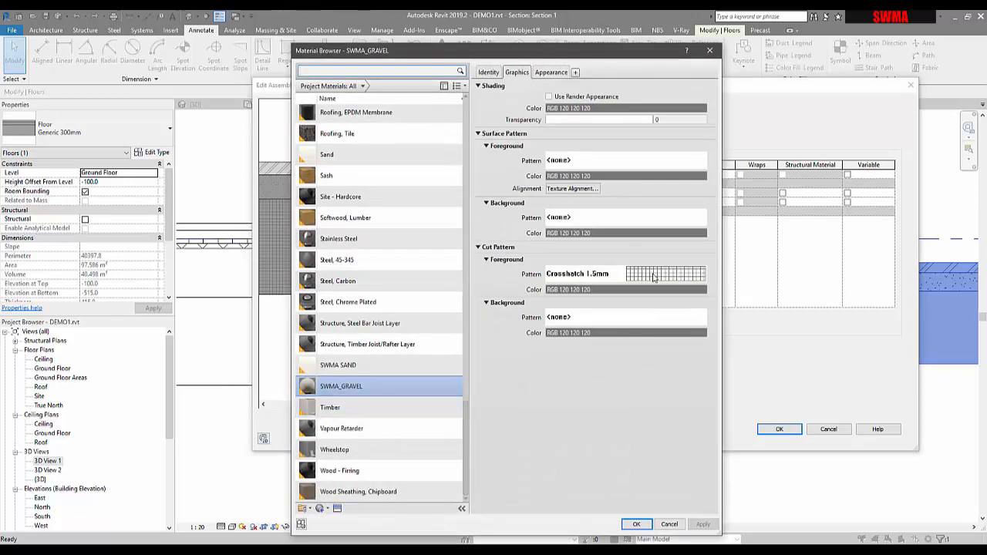
{"action": "left_click", "coordinate": [654, 277]}
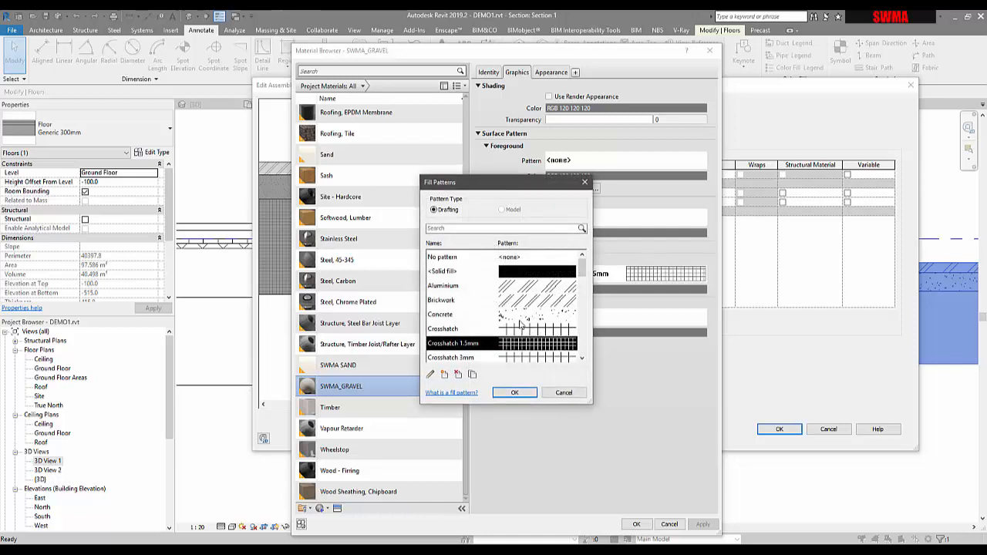
{"action": "scroll", "coordinate": [522, 326], "scroll_direction": "down", "scroll_amount": 1}
{"action": "left_click", "coordinate": [523, 316]}
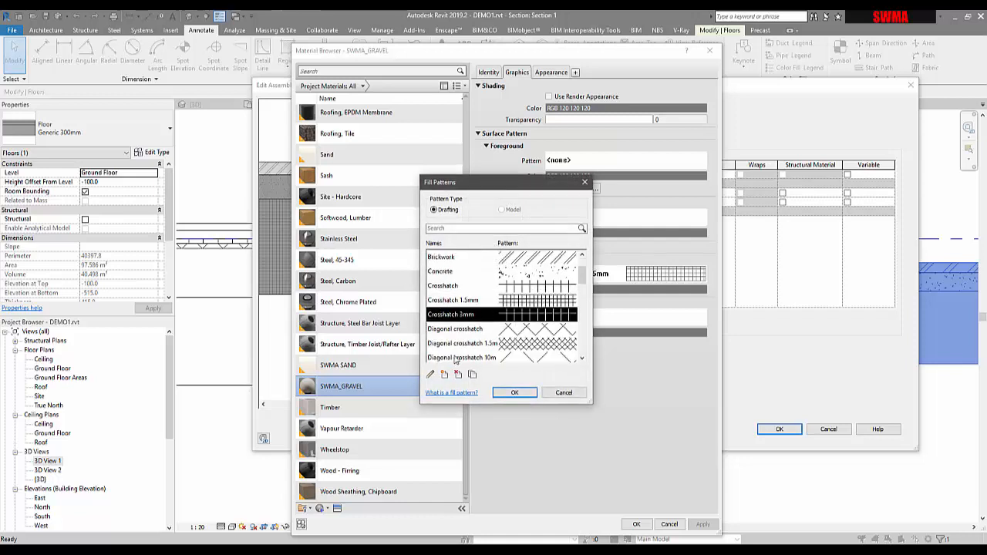
{"action": "left_click", "coordinate": [522, 346]}
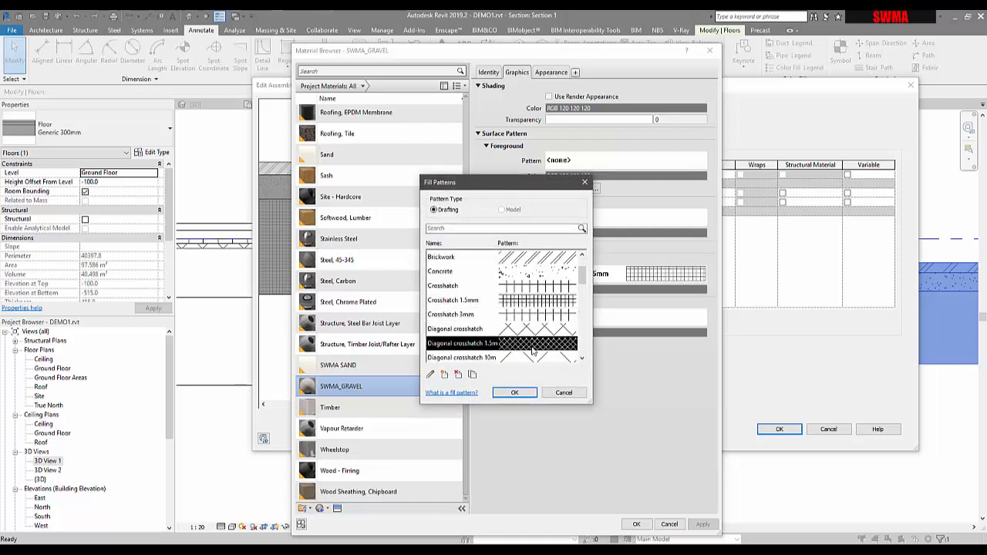
{"action": "left_click", "coordinate": [524, 307]}
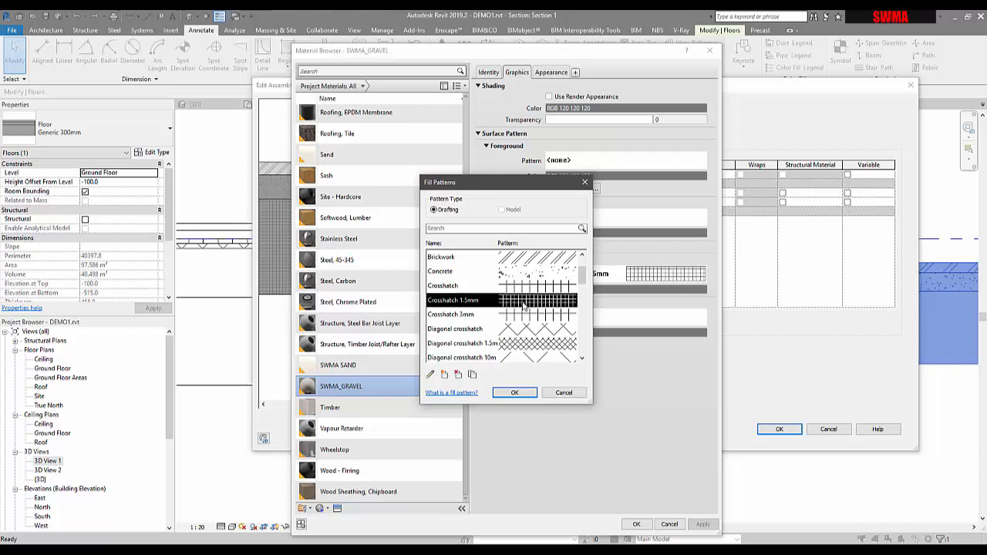
{"action": "left_click", "coordinate": [514, 392]}
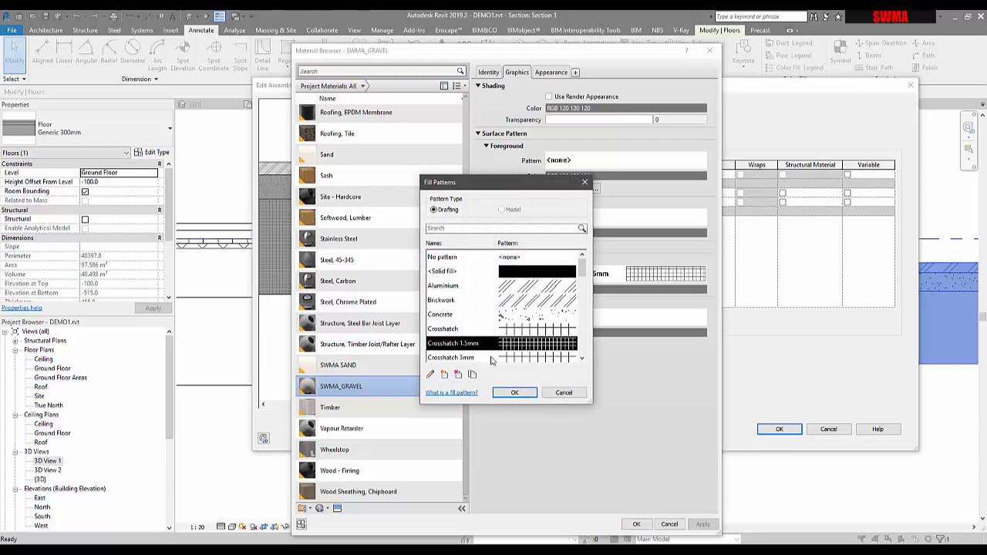
{"action": "left_click", "coordinate": [517, 361]}
{"action": "left_click", "coordinate": [518, 394]}
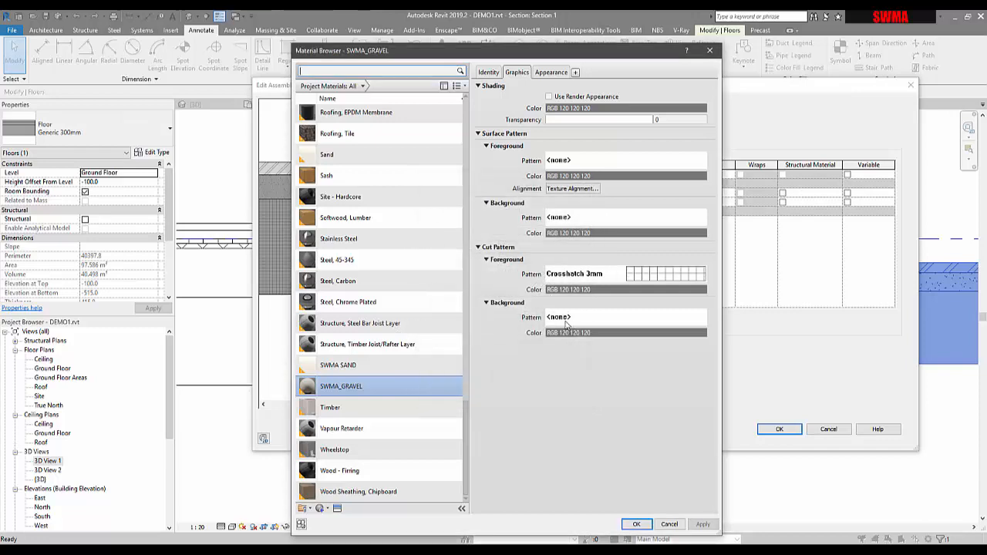
Set the gravel cut pattern colour to the dark brown RGB 128 64 0.
{"action": "left_click", "coordinate": [575, 289]}
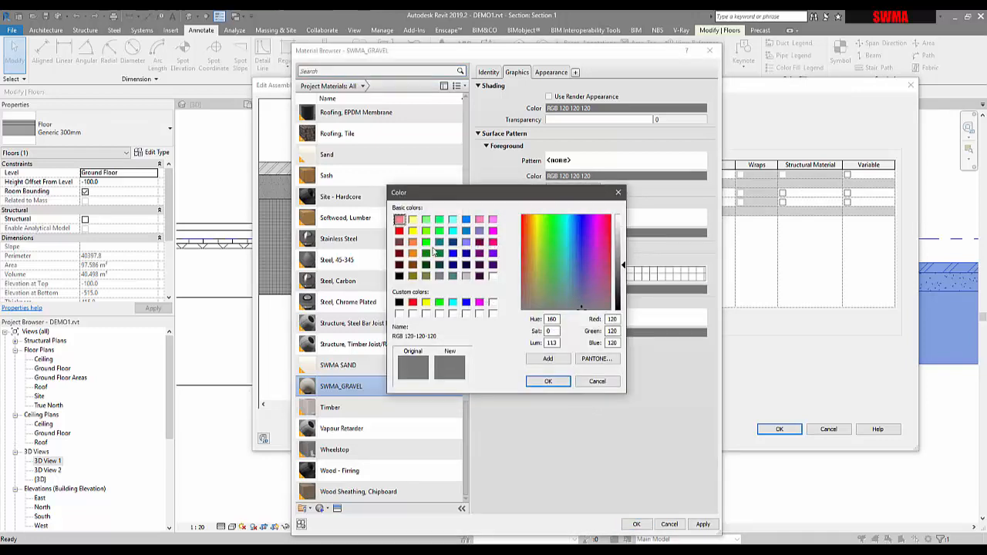
{"action": "left_click", "coordinate": [399, 242]}
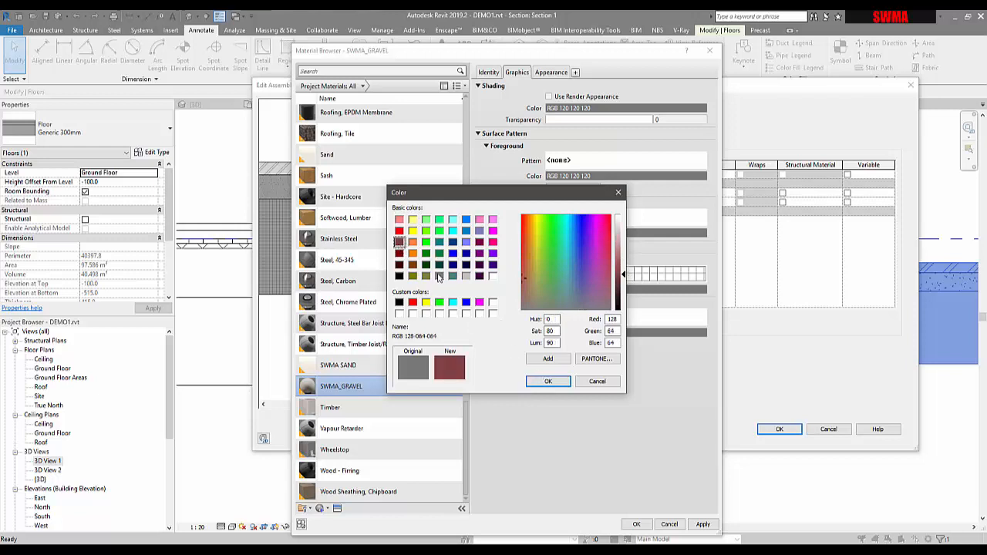
{"action": "left_click", "coordinate": [400, 254]}
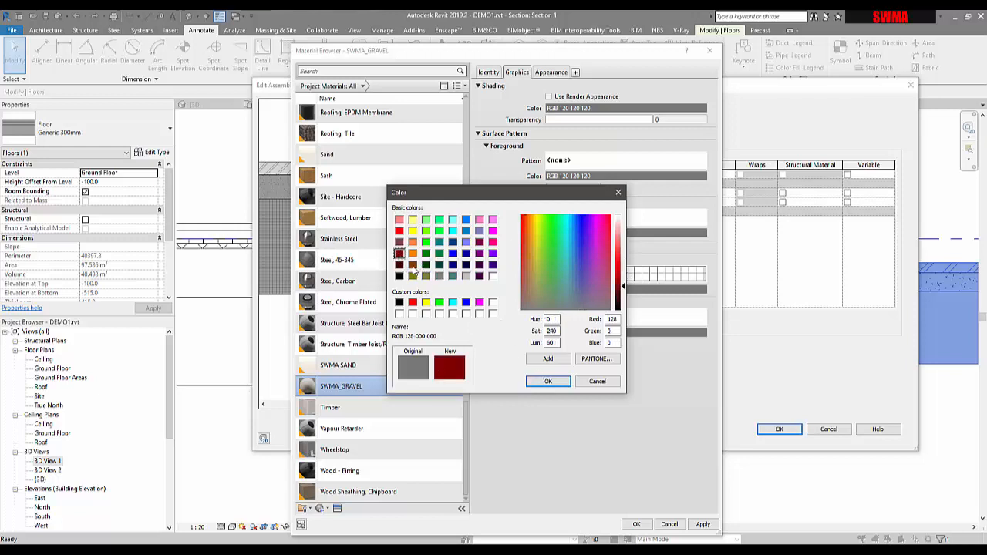
{"action": "left_click", "coordinate": [413, 265]}
{"action": "left_click", "coordinate": [548, 381]}
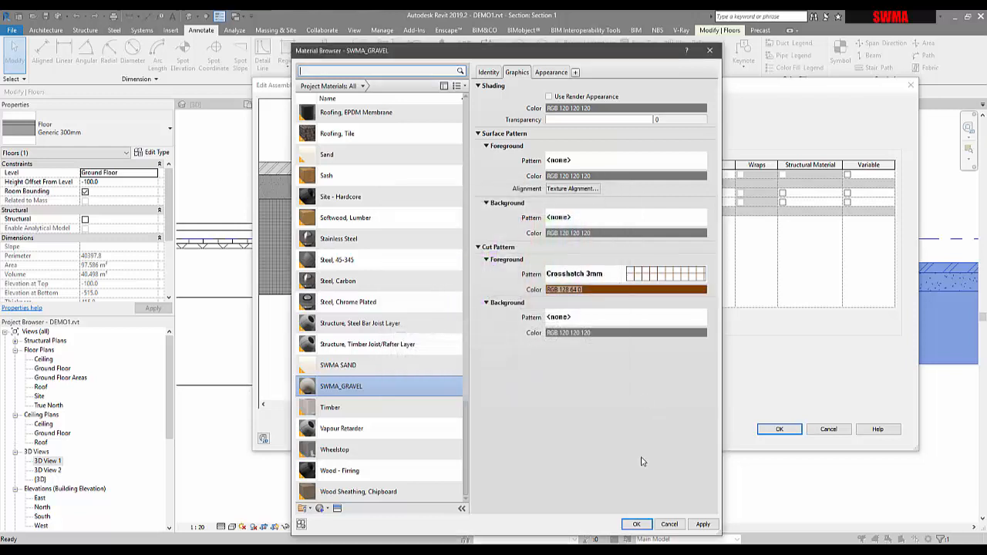
Apply the material changes and close the material browser, assembly editor and type properties.
{"action": "left_click", "coordinate": [703, 524]}
{"action": "left_click", "coordinate": [636, 524]}
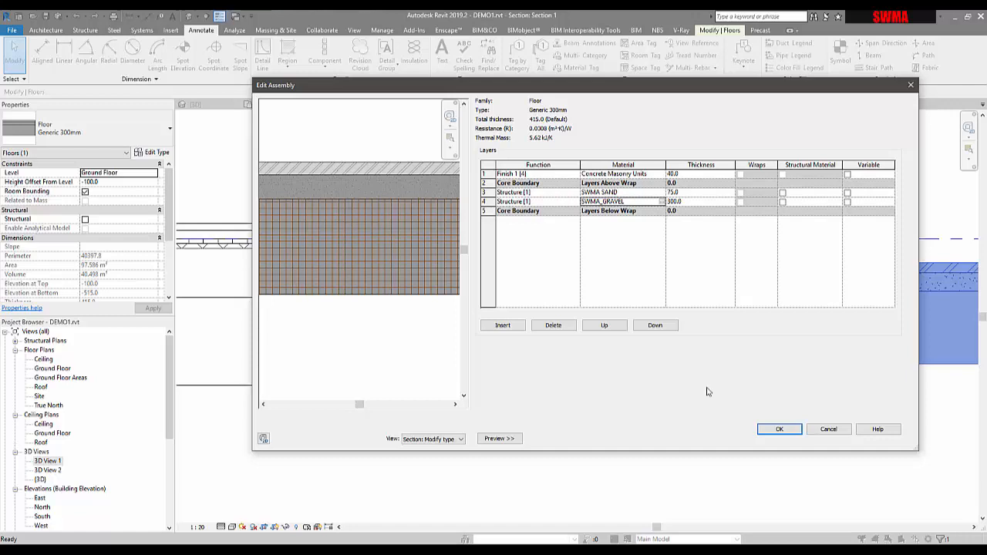
{"action": "left_click", "coordinate": [788, 432]}
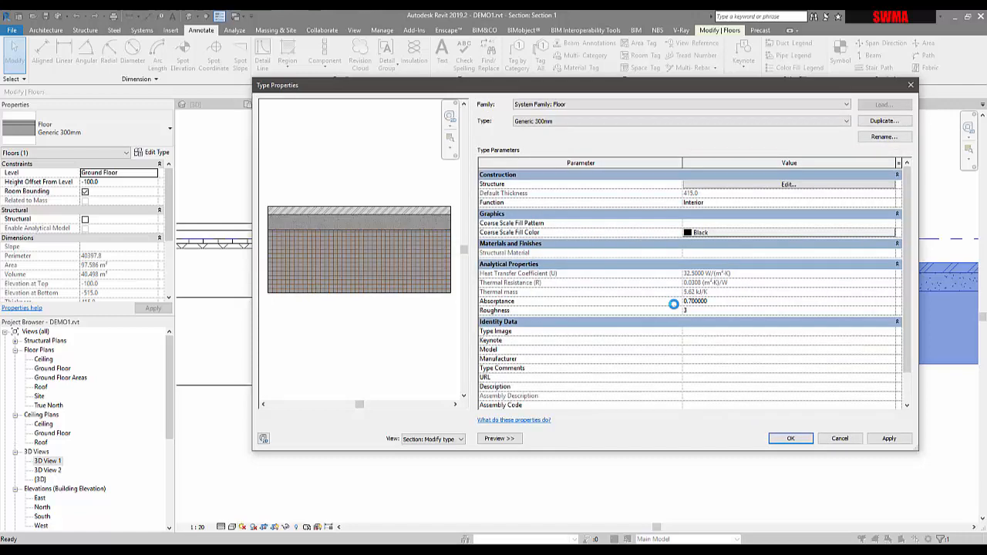
{"action": "left_click", "coordinate": [791, 438]}
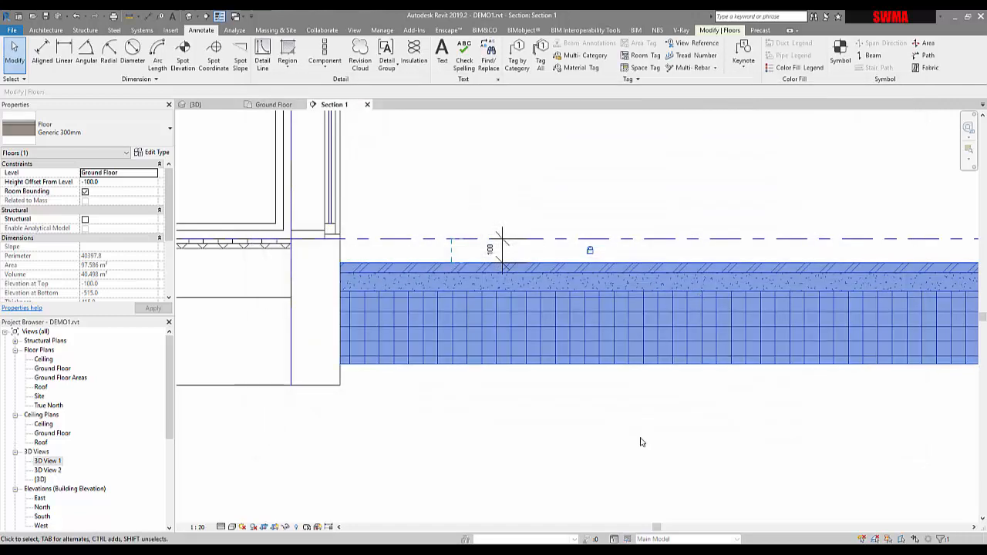
Inspect the updated floor slab layers and hatching along the section view.
{"action": "left_click", "coordinate": [472, 422]}
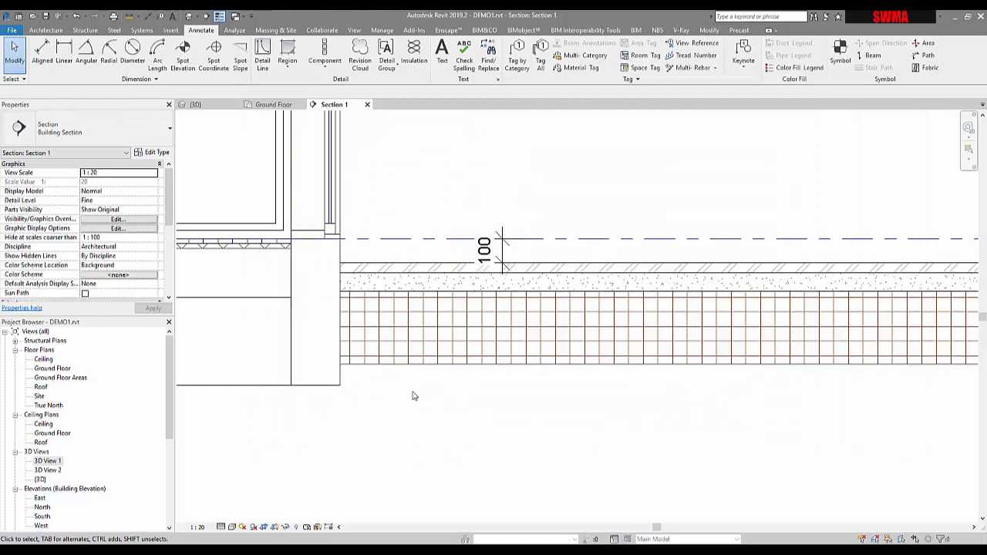
{"action": "scroll", "coordinate": [368, 317], "scroll_direction": "up", "scroll_amount": 5}
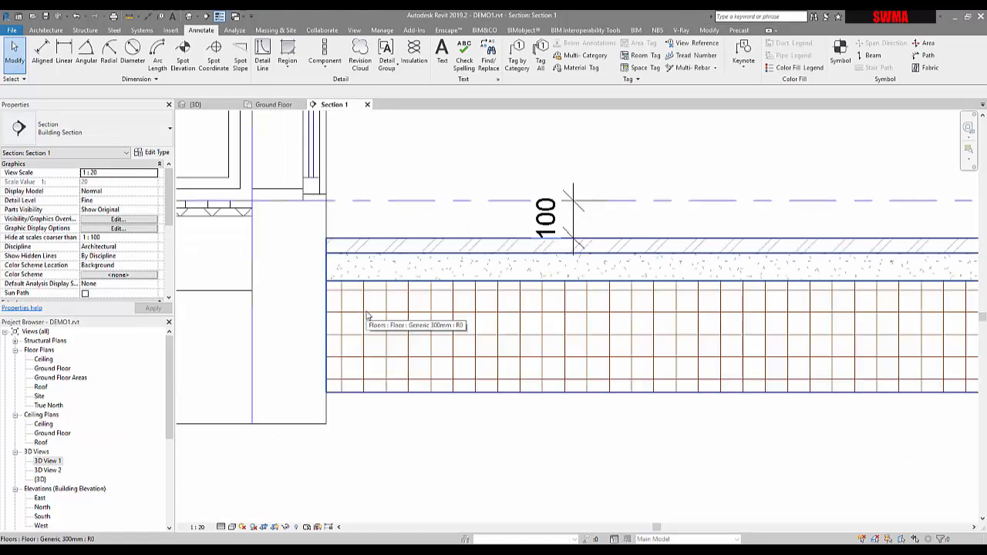
{"action": "scroll", "coordinate": [418, 234], "scroll_direction": "down", "scroll_amount": 5}
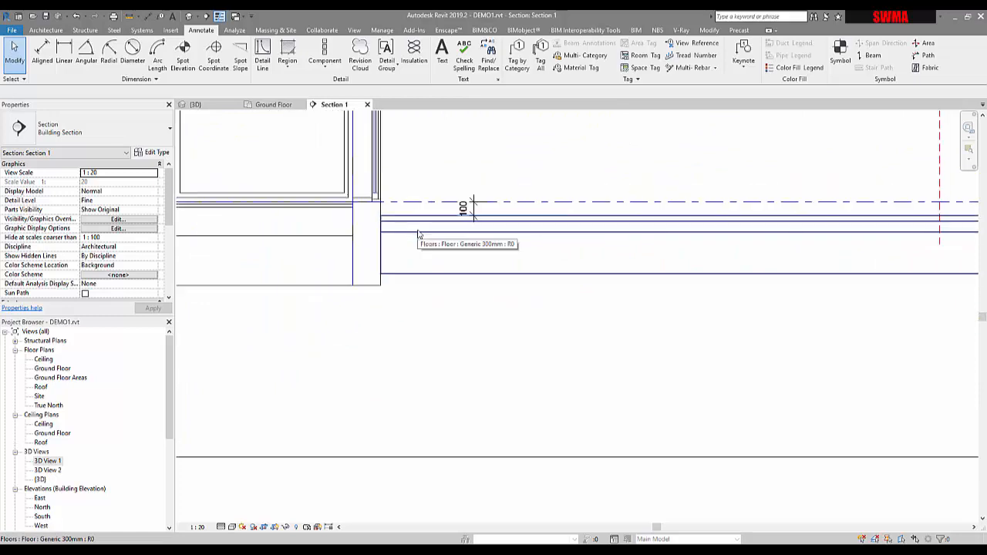
{"action": "middle_click_drag", "start_coordinate": [509, 316], "coordinate": [499, 374]}
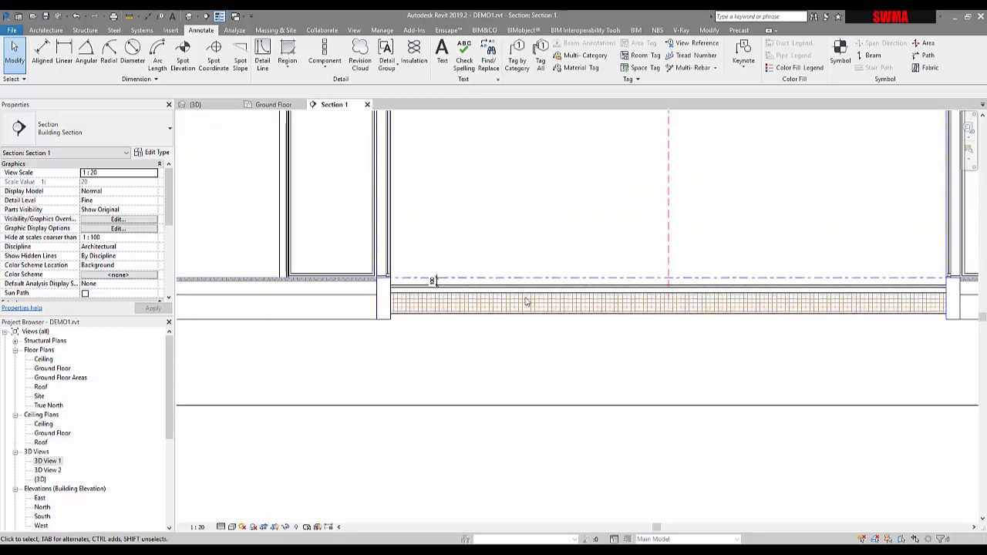
{"action": "left_click", "coordinate": [501, 302]}
{"action": "left_click", "coordinate": [504, 347]}
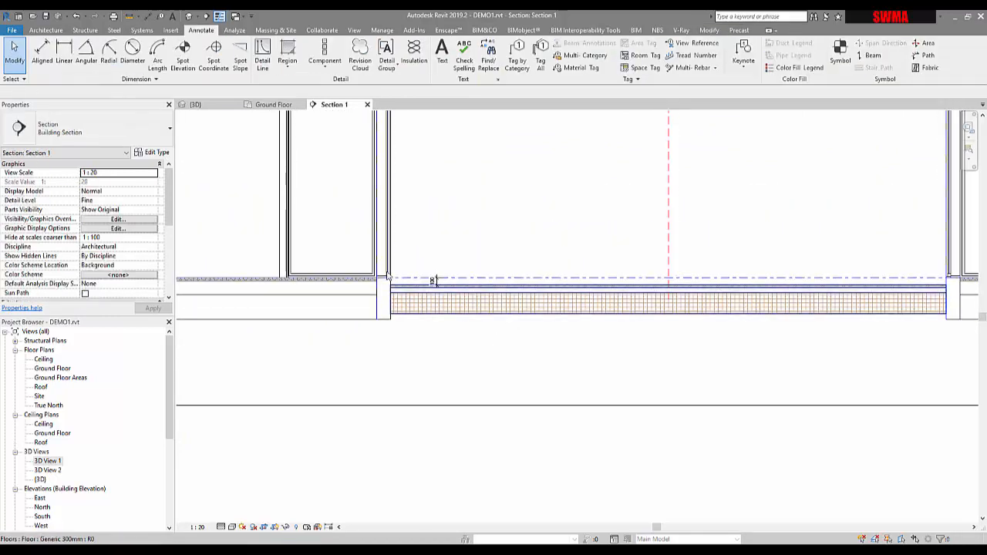
{"action": "middle_click_drag", "start_coordinate": [423, 346], "coordinate": [524, 378]}
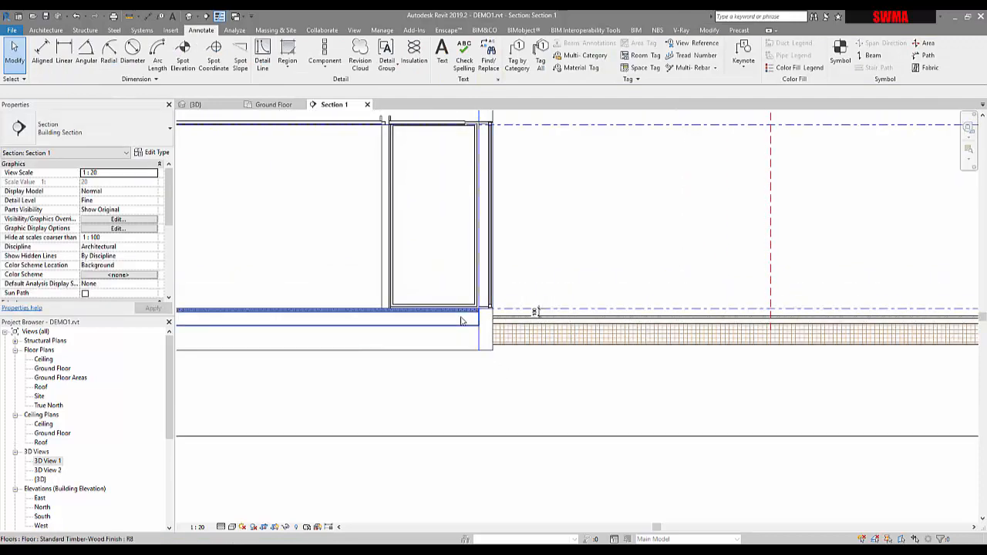
{"action": "left_click", "coordinate": [463, 321]}
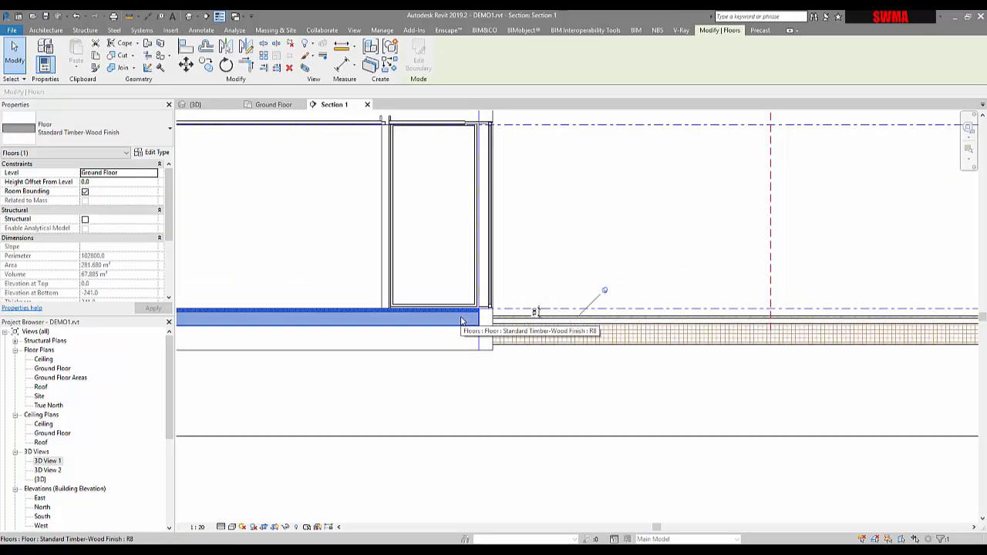
{"action": "left_click", "coordinate": [545, 414]}
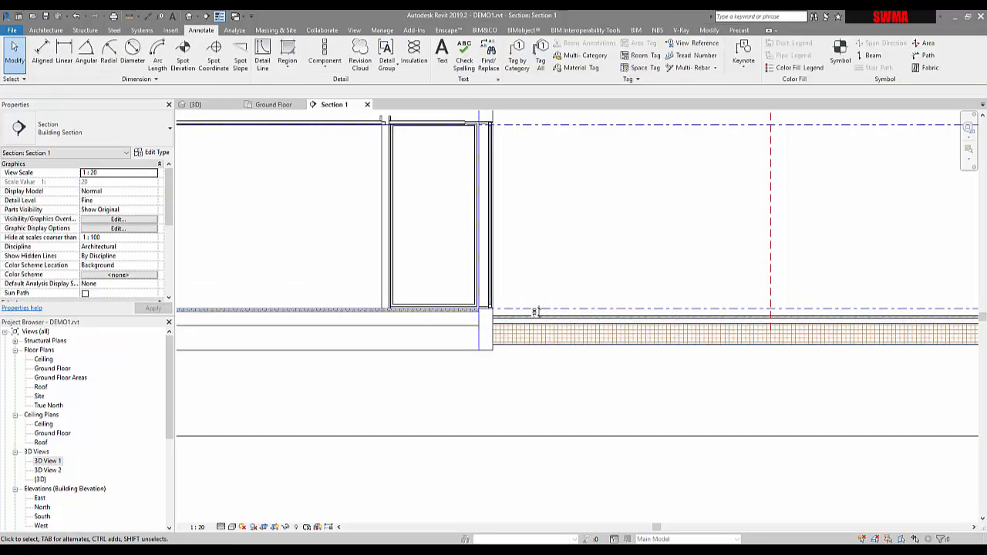
{"action": "mouse_move", "coordinate": [790, 519]}
{"action": "left_click", "coordinate": [740, 533]}
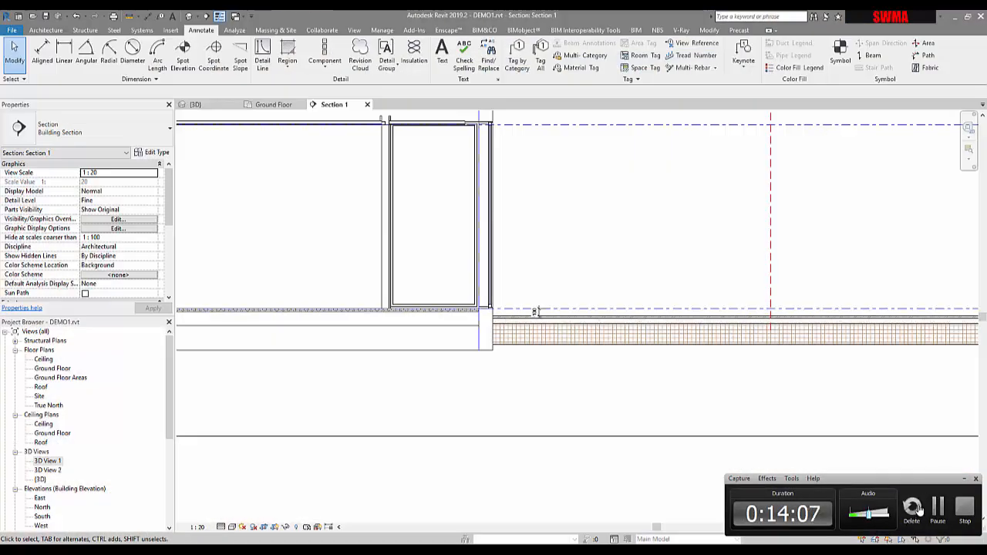
{"action": "left_click_drag", "start_coordinate": [920, 484], "coordinate": [774, 474]}
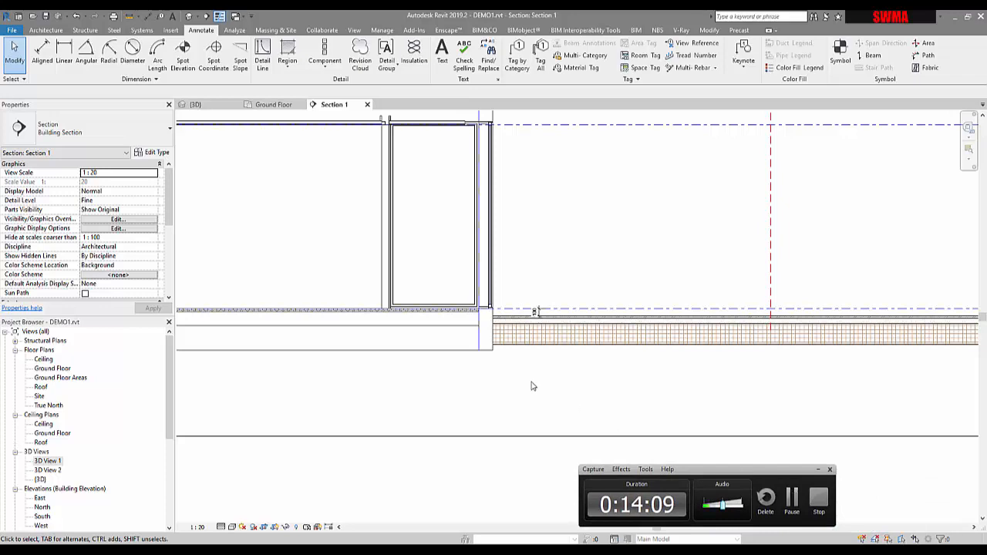